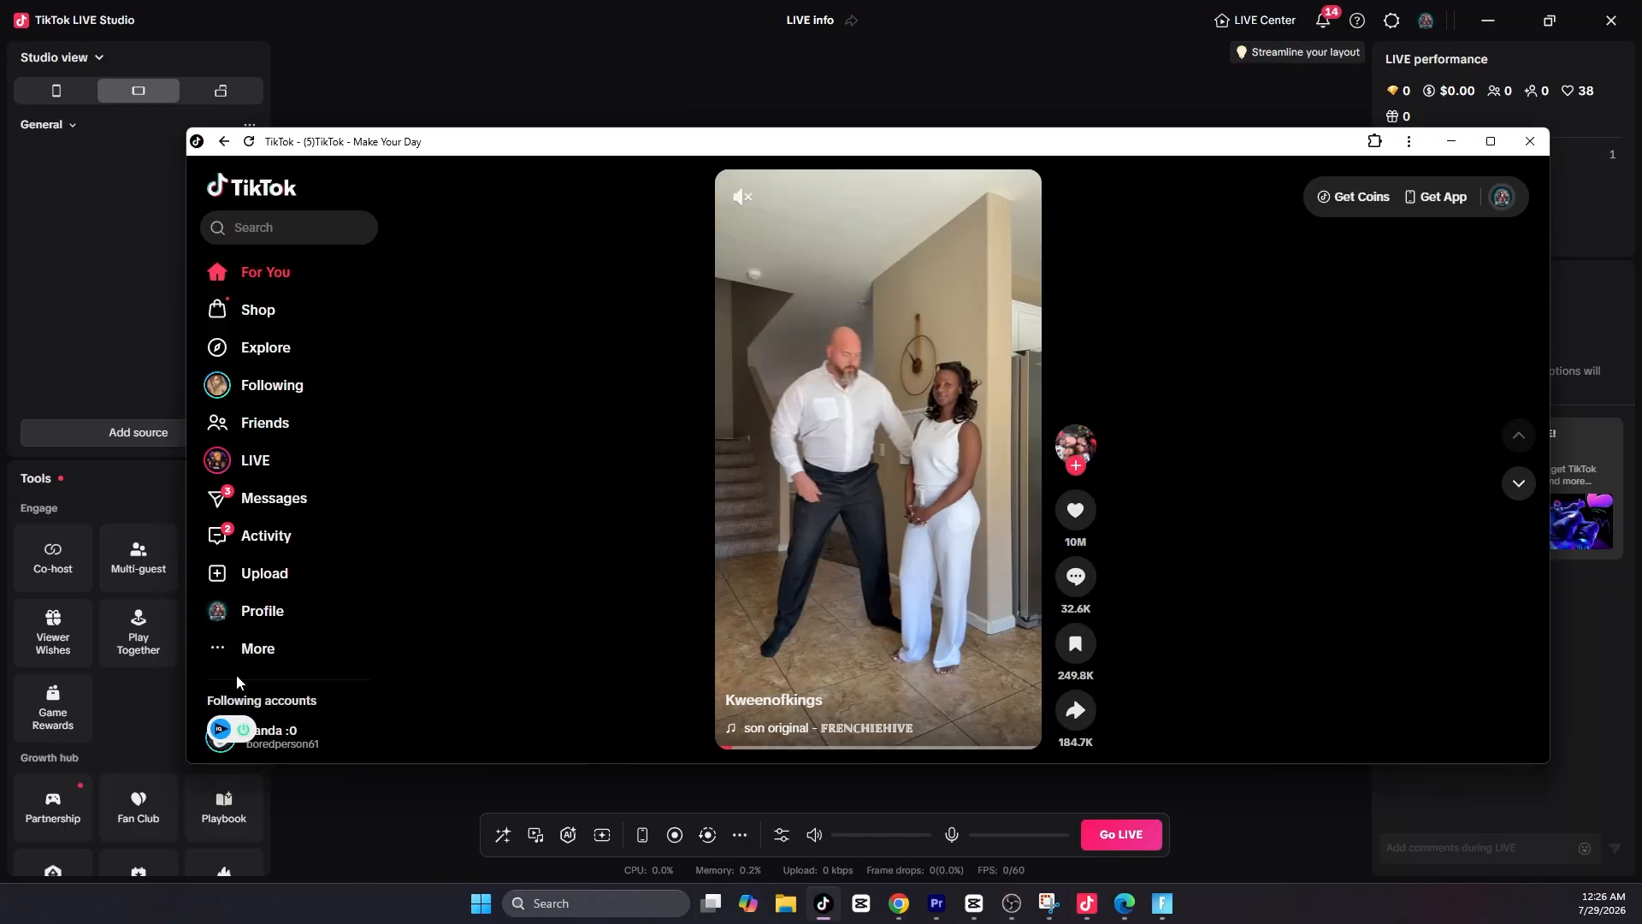
# Expand the TikTok site's additional settings and tools list and look through its entries, including LIVE tools
pyautogui.click(254, 653)
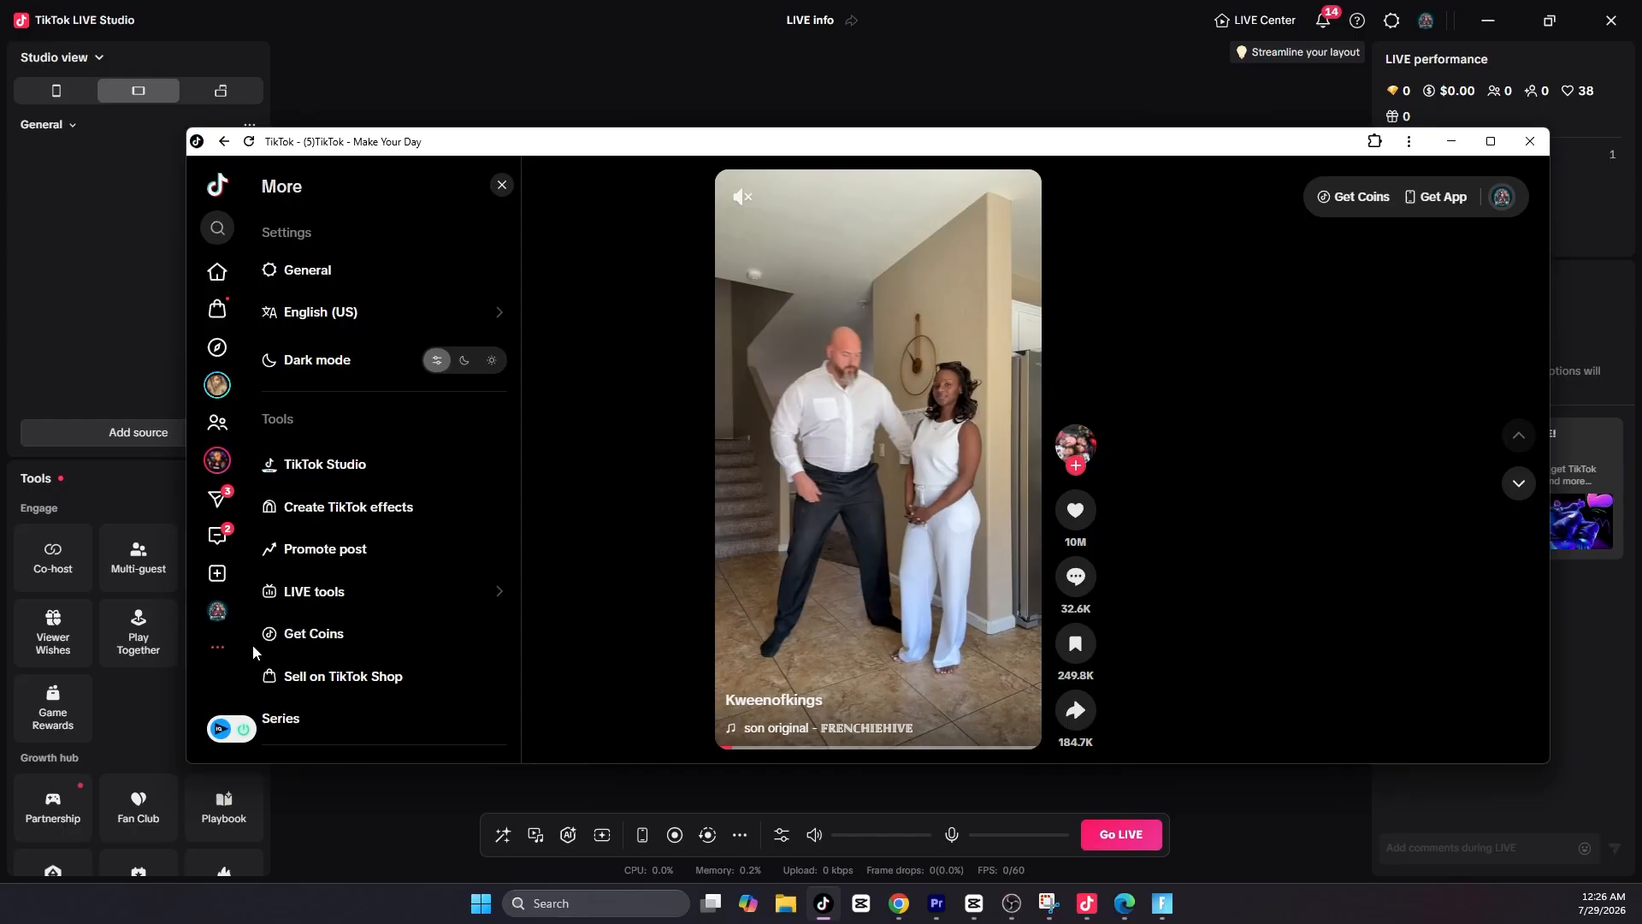
pyautogui.scroll(-2, 325, 599)
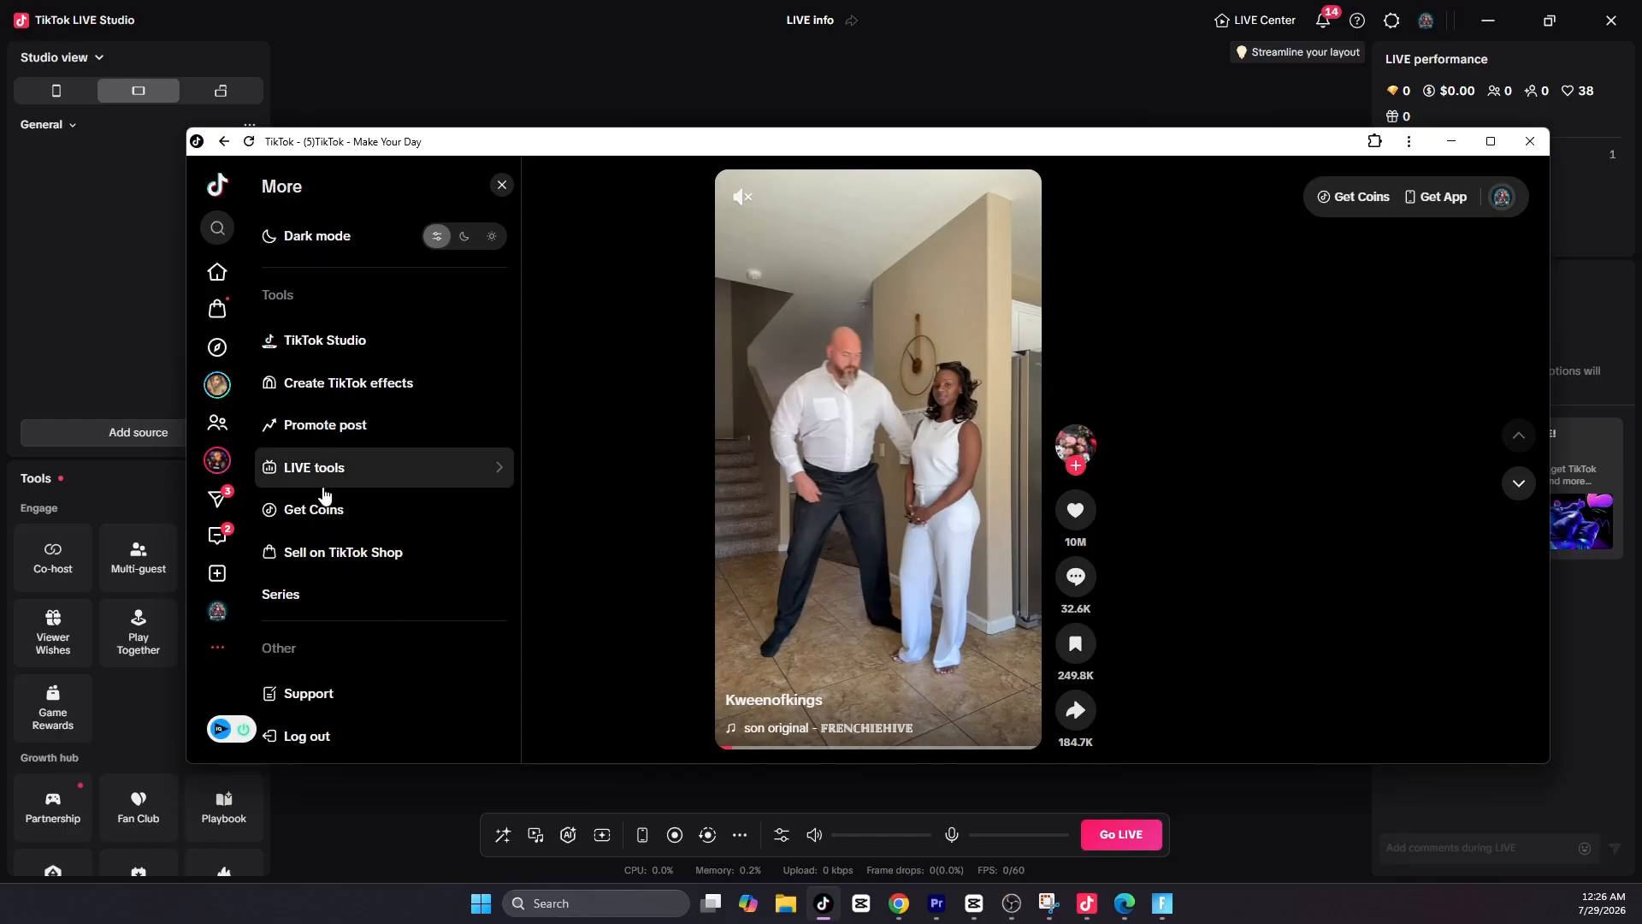
pyautogui.scroll(1, 322, 499)
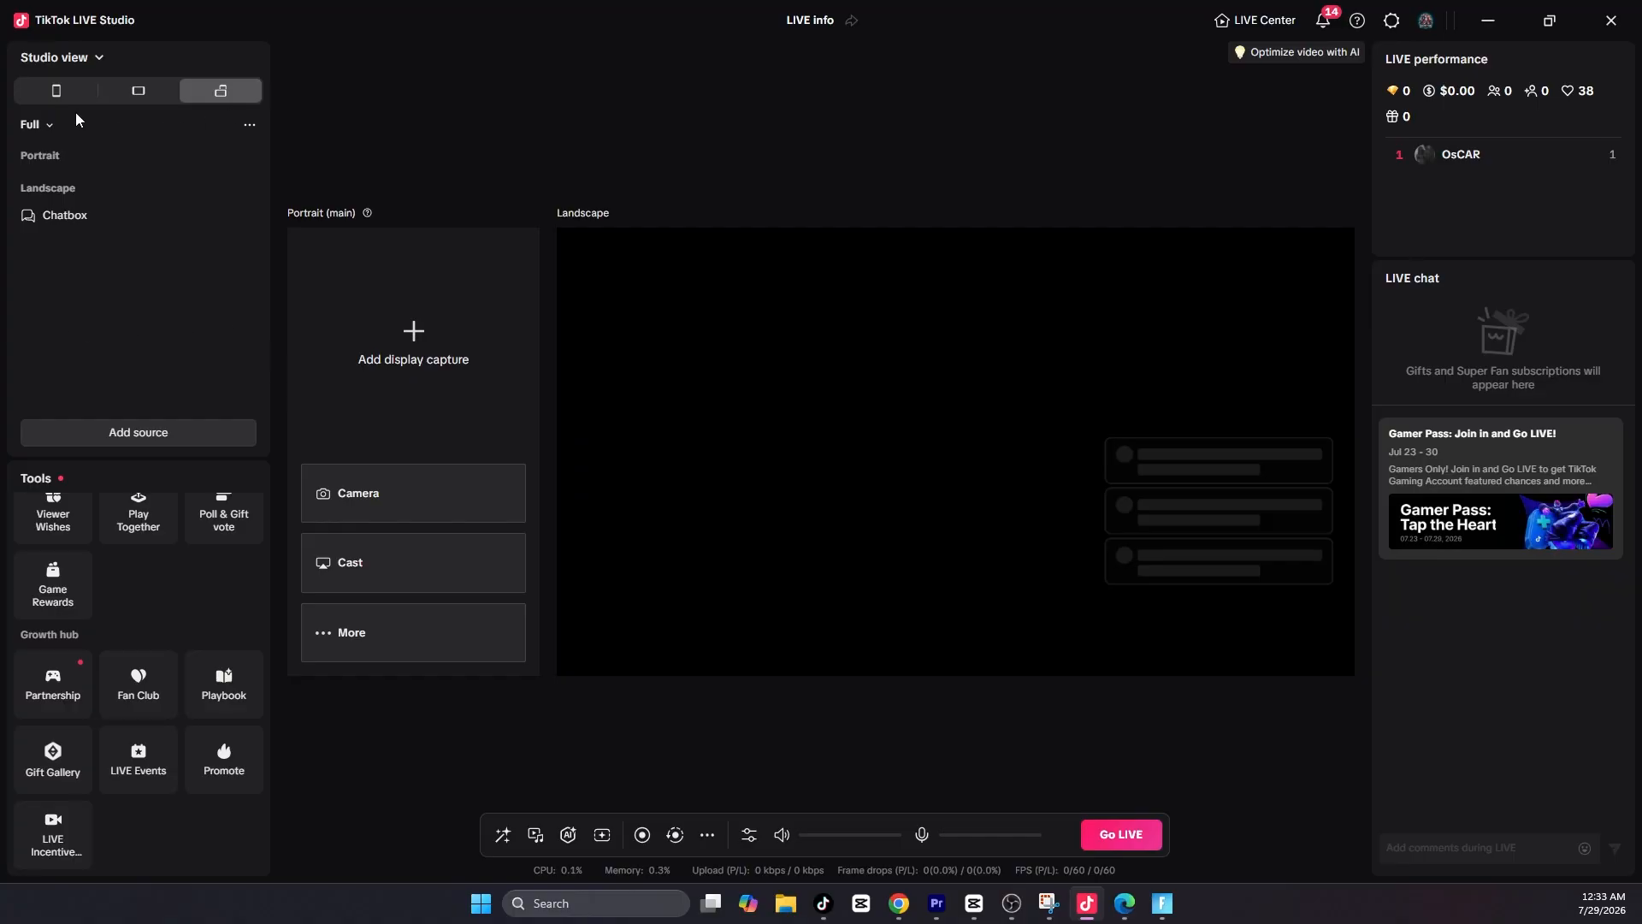
# Preview the Full camera, Screen + Camera, Wide camera and Screen + Dual camera templates, and add a portrait scene from the Blank template
pyautogui.click(60, 60)
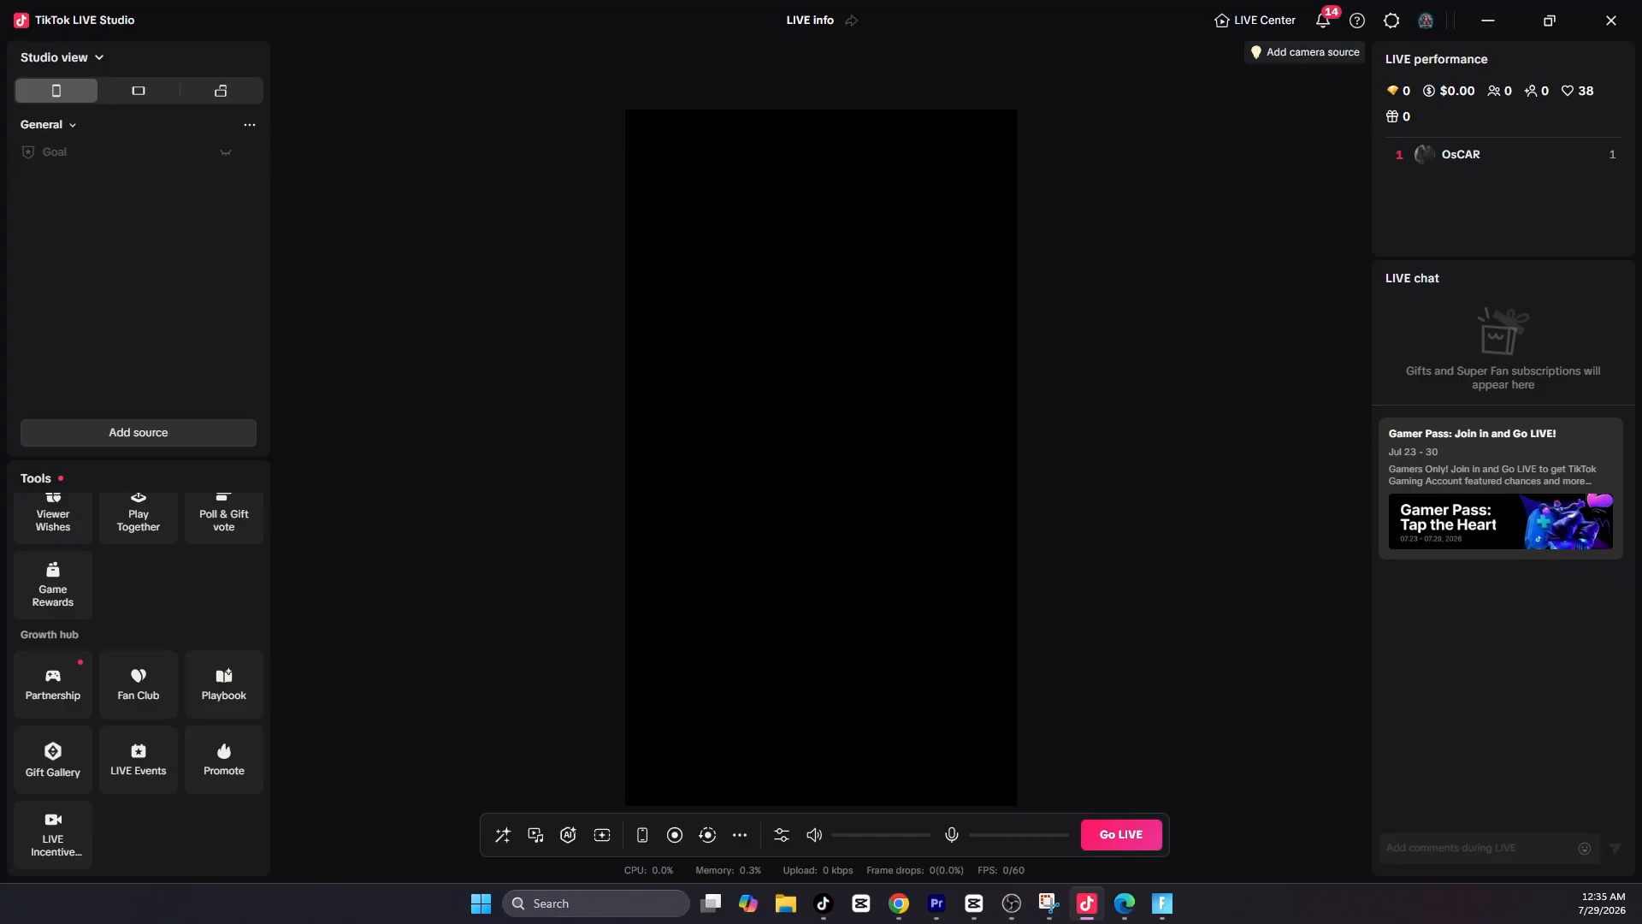
pyautogui.click(69, 134)
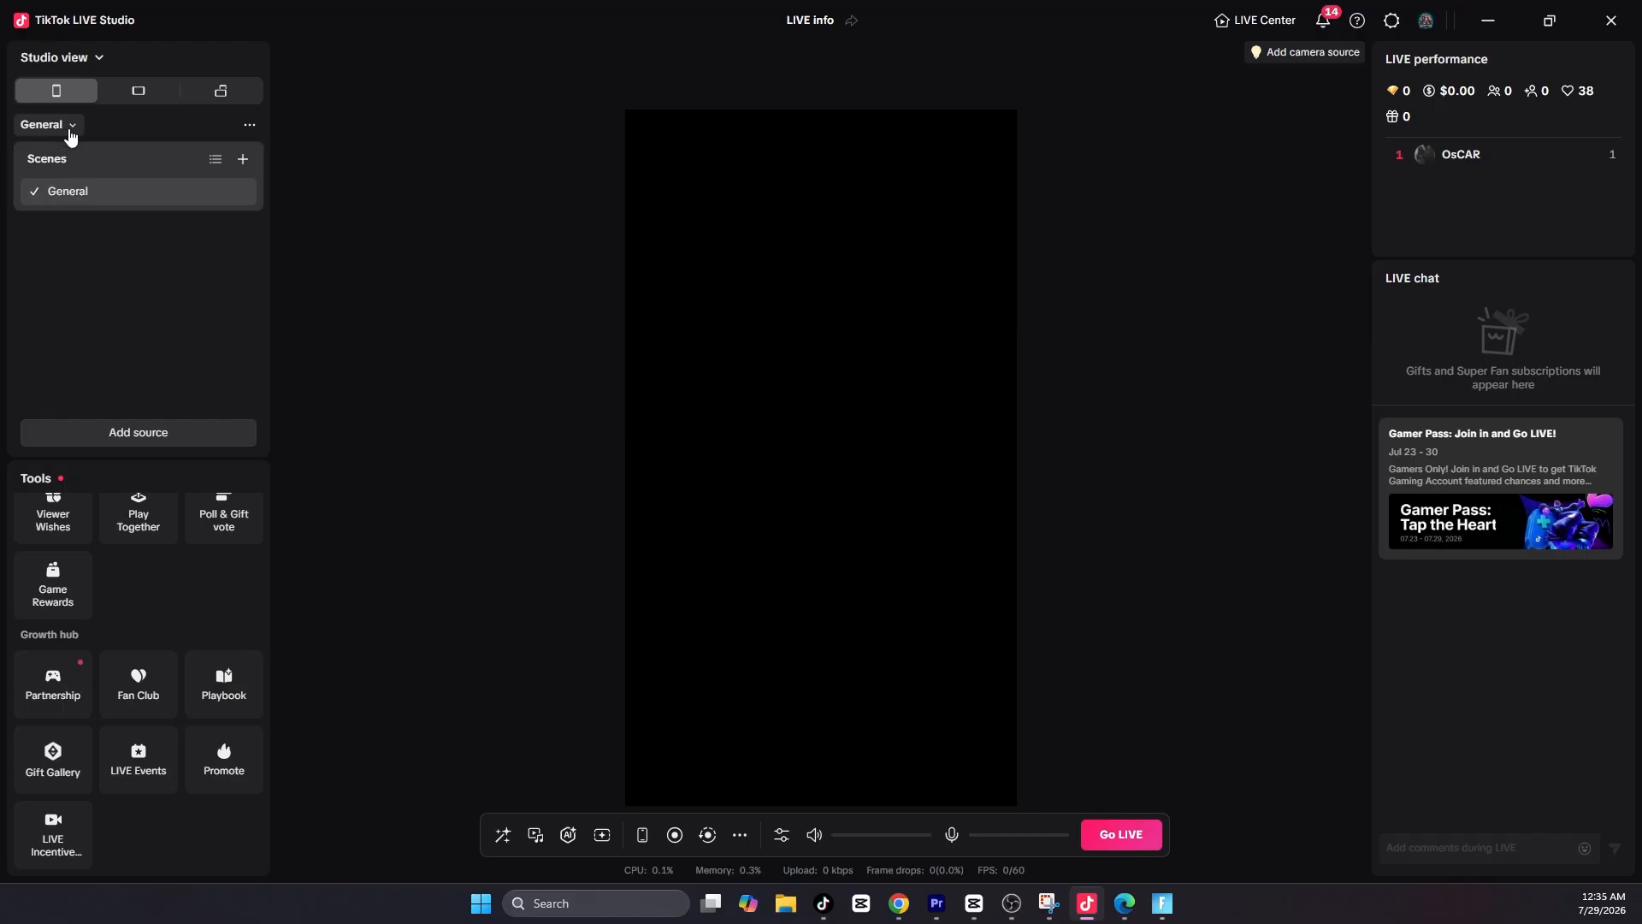
pyautogui.click(244, 160)
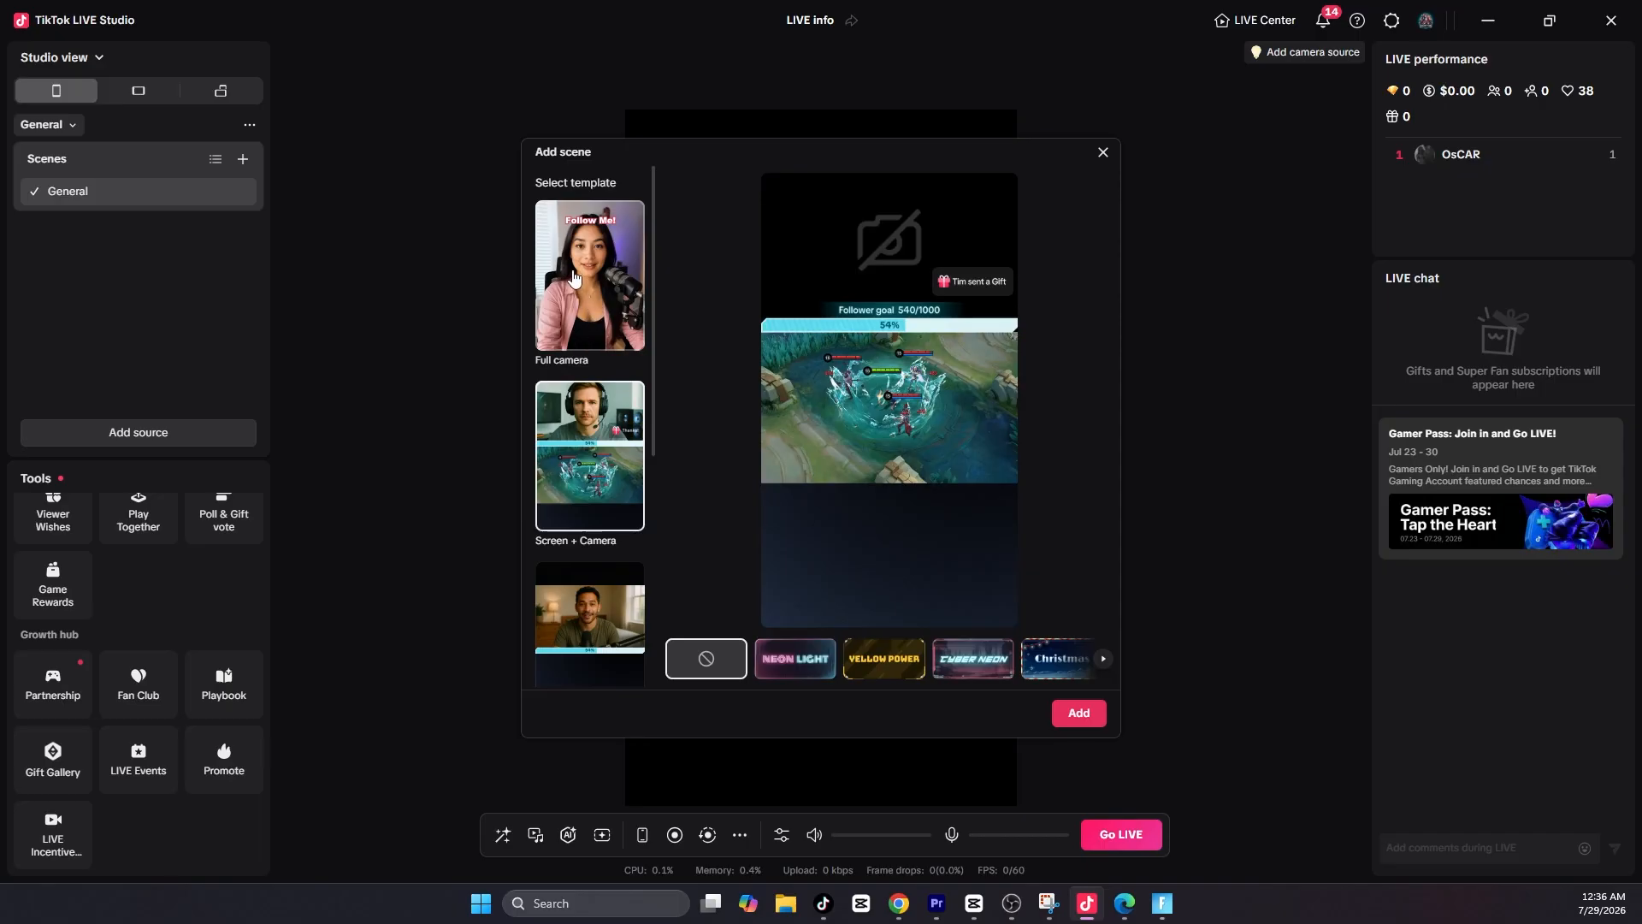
pyautogui.click(573, 278)
pyautogui.scroll(-1, 568, 290)
pyautogui.scroll(1, 552, 385)
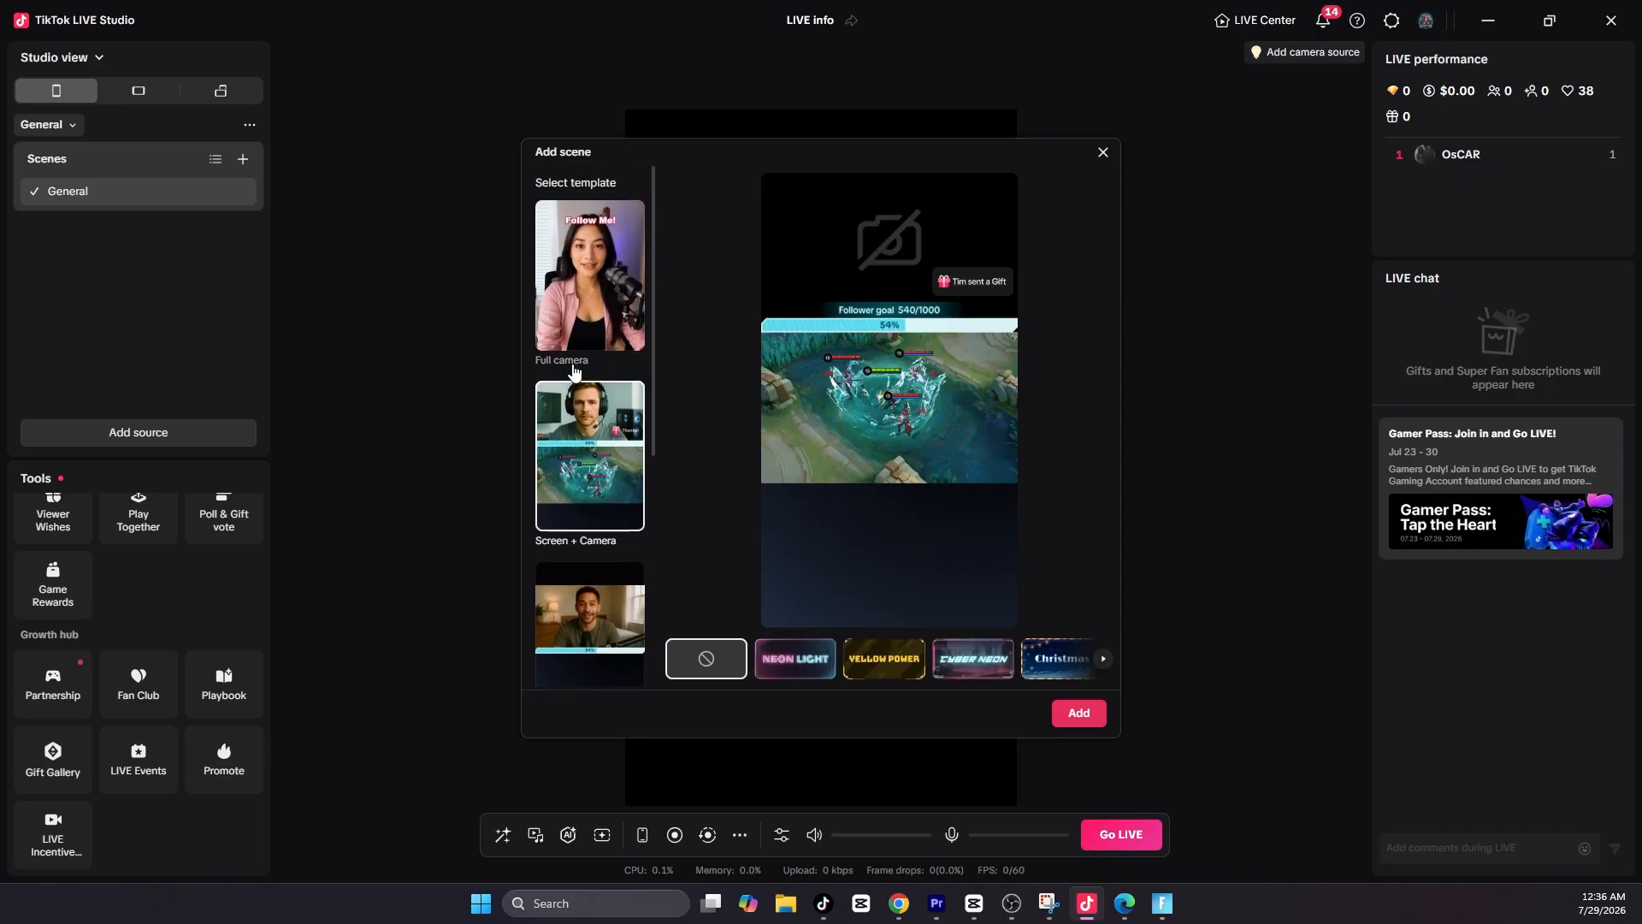
pyautogui.click(543, 402)
pyautogui.scroll(-3, 548, 411)
pyautogui.click(540, 410)
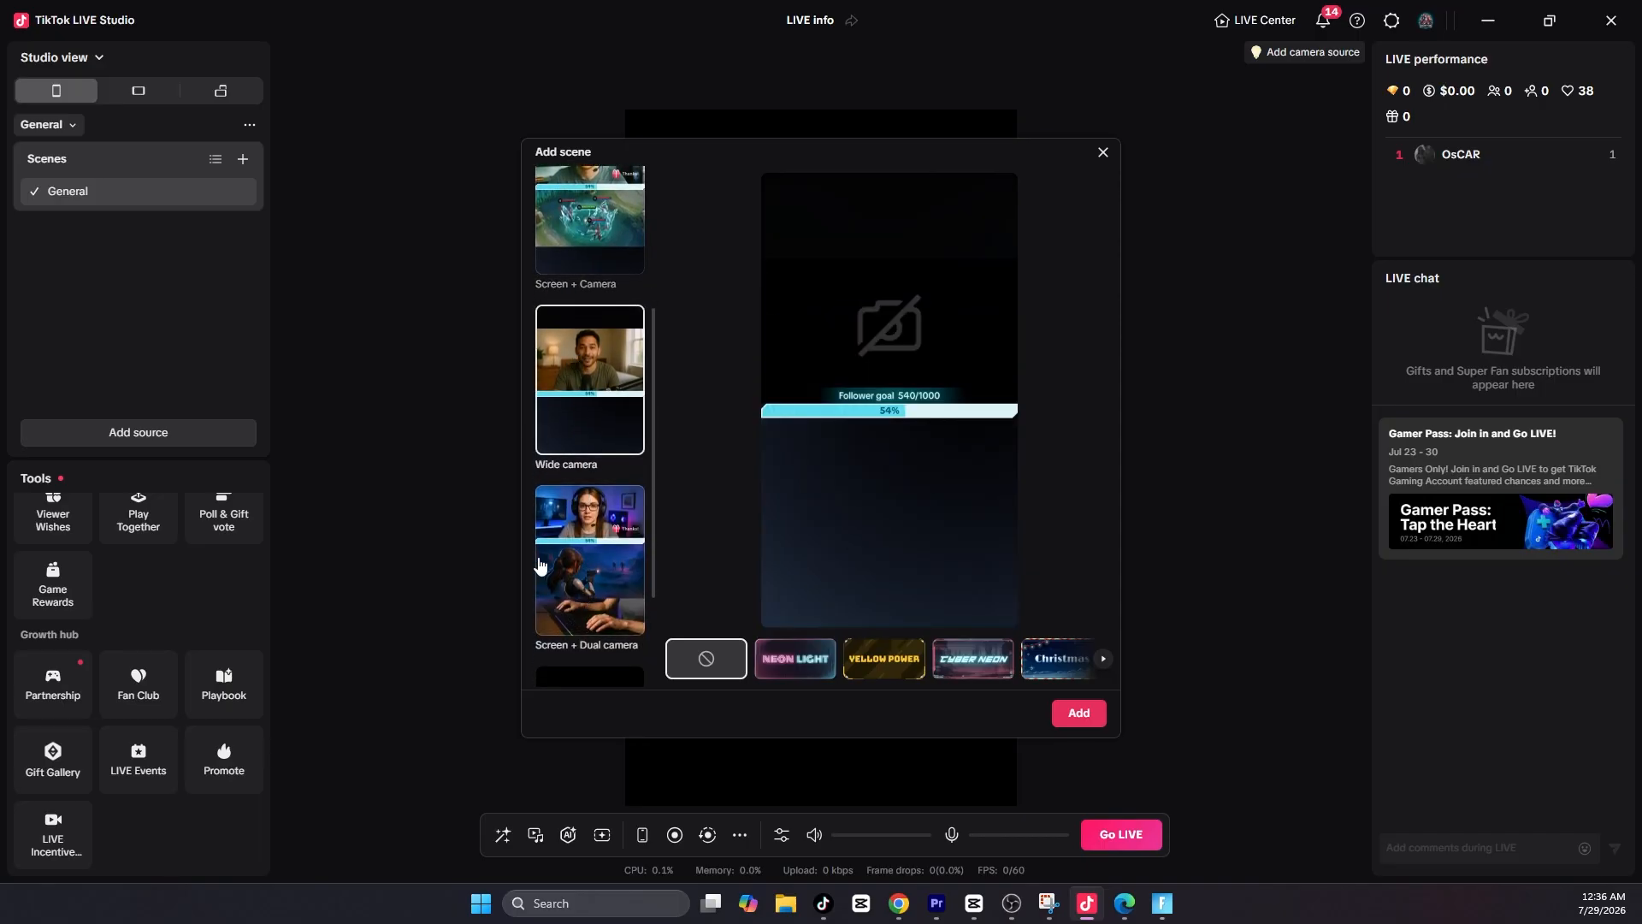
pyautogui.click(538, 564)
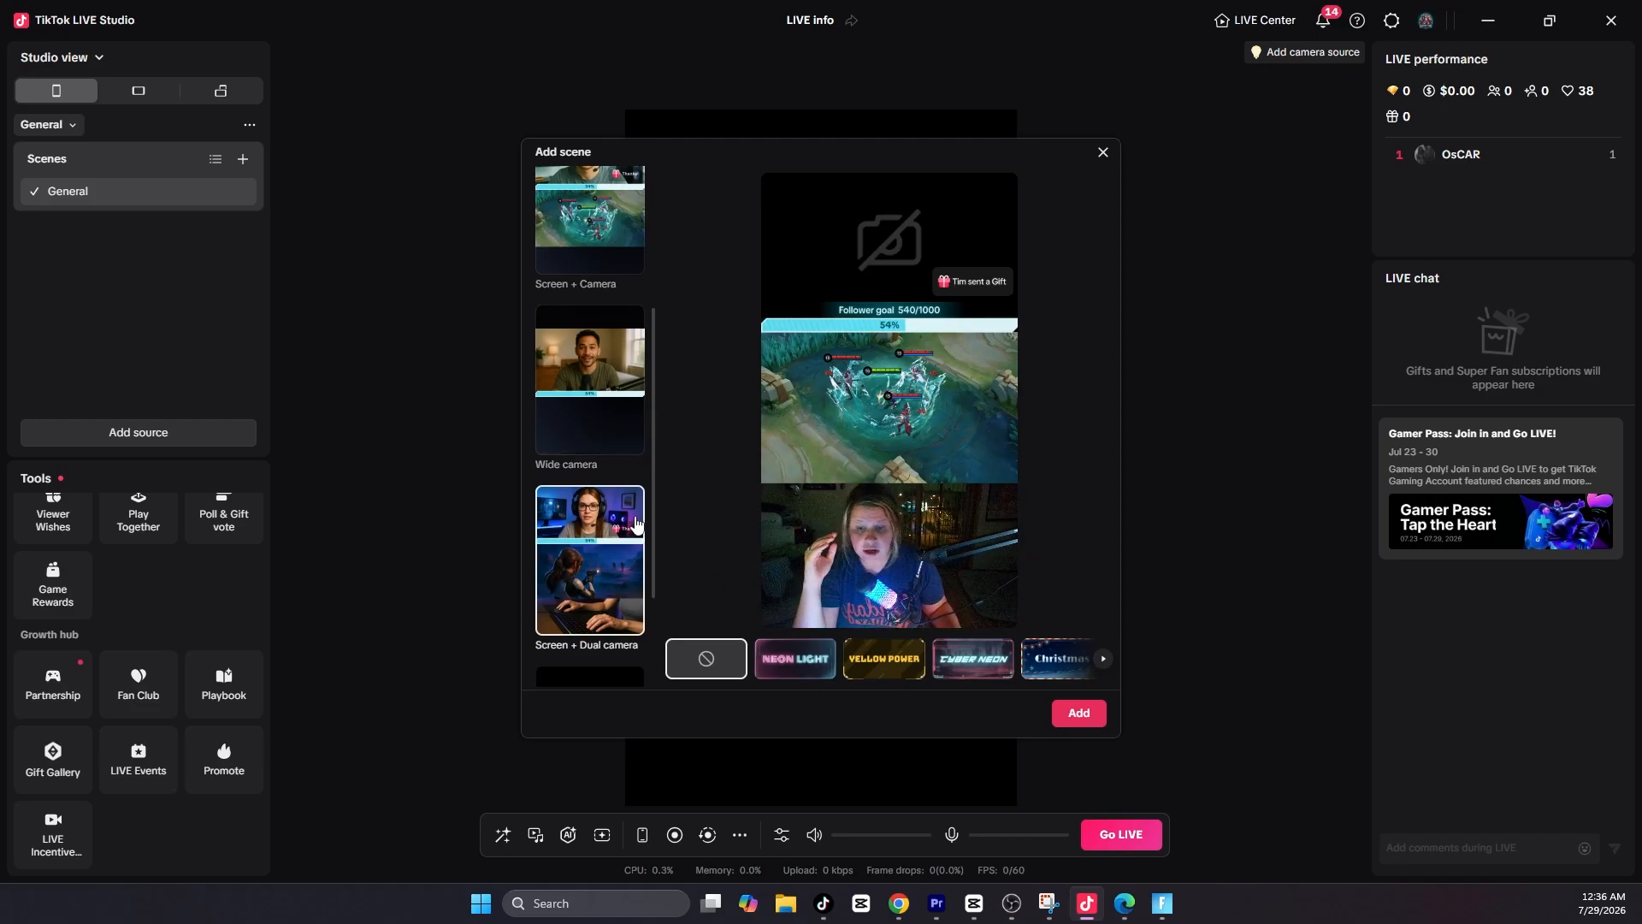
pyautogui.scroll(-2, 636, 524)
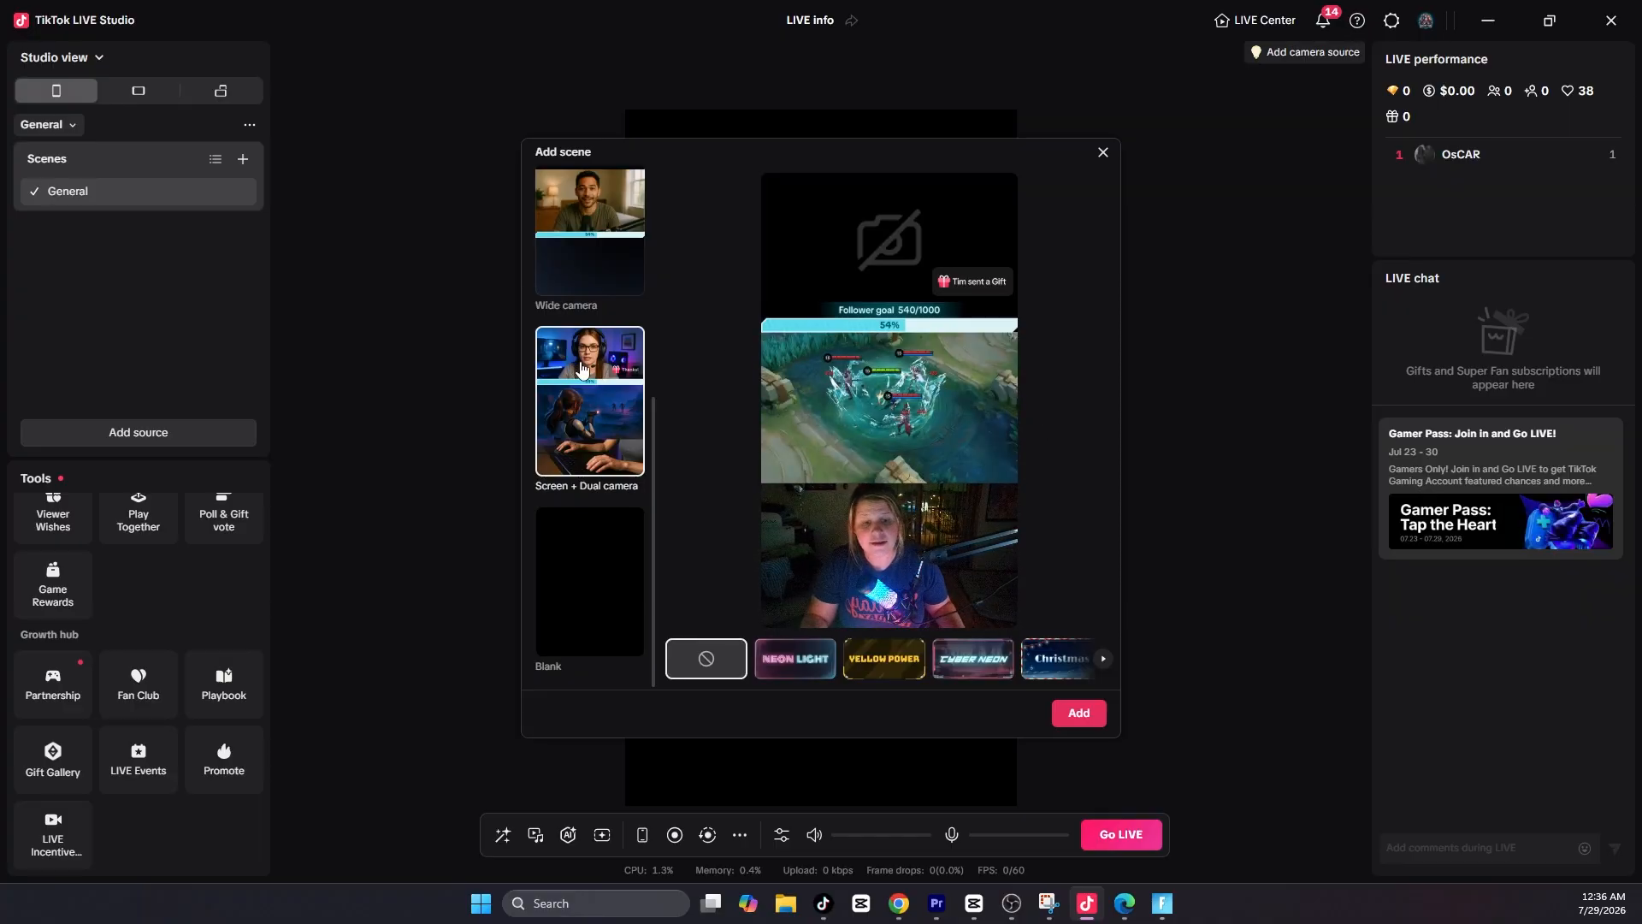
pyautogui.click(589, 581)
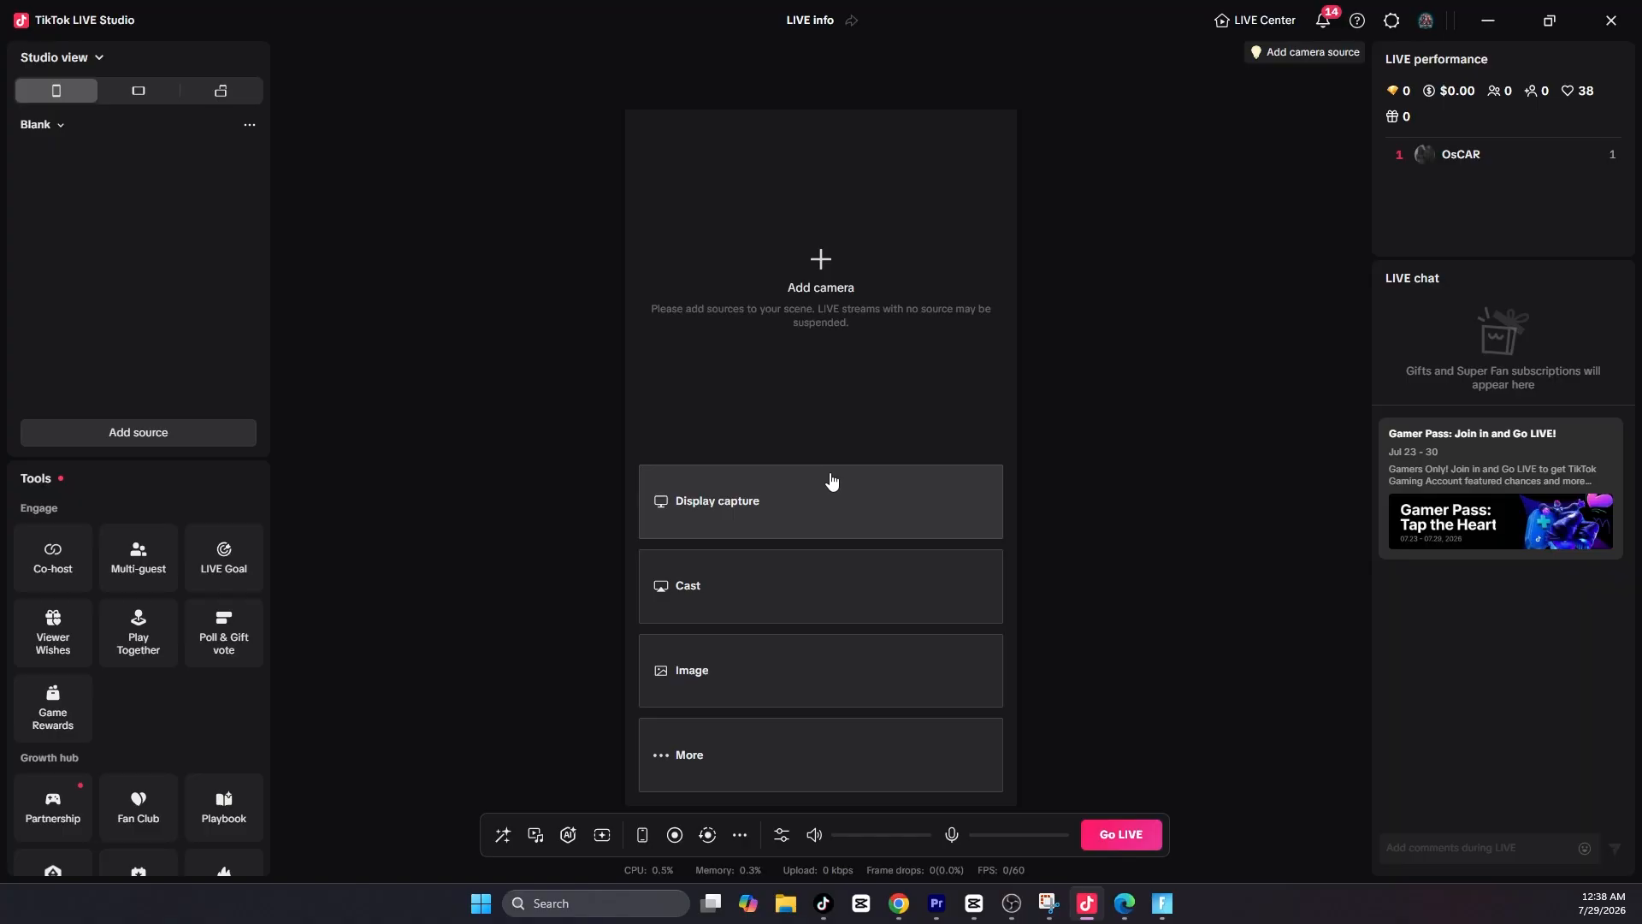
# Rename the new blank scene to "Fortnite"
pyautogui.click(250, 124)
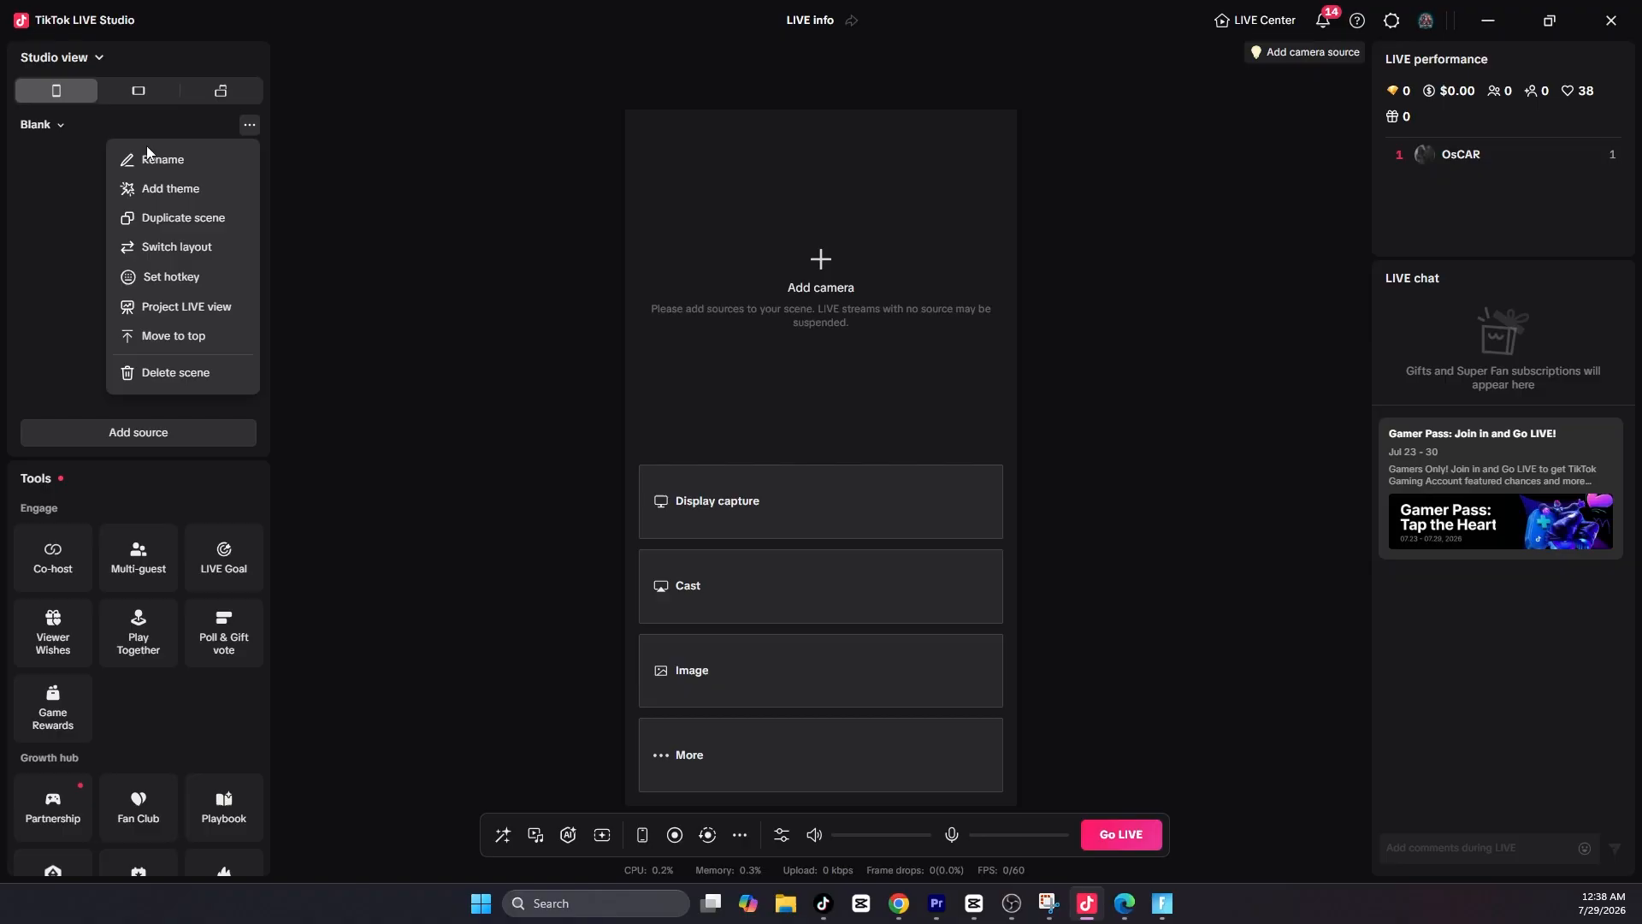
pyautogui.click(185, 166)
pyautogui.press('BackSpace')
pyautogui.press('BackSpace')
pyautogui.press('BackSpace')
pyautogui.press('BackSpace')
pyautogui.press('BackSpace')
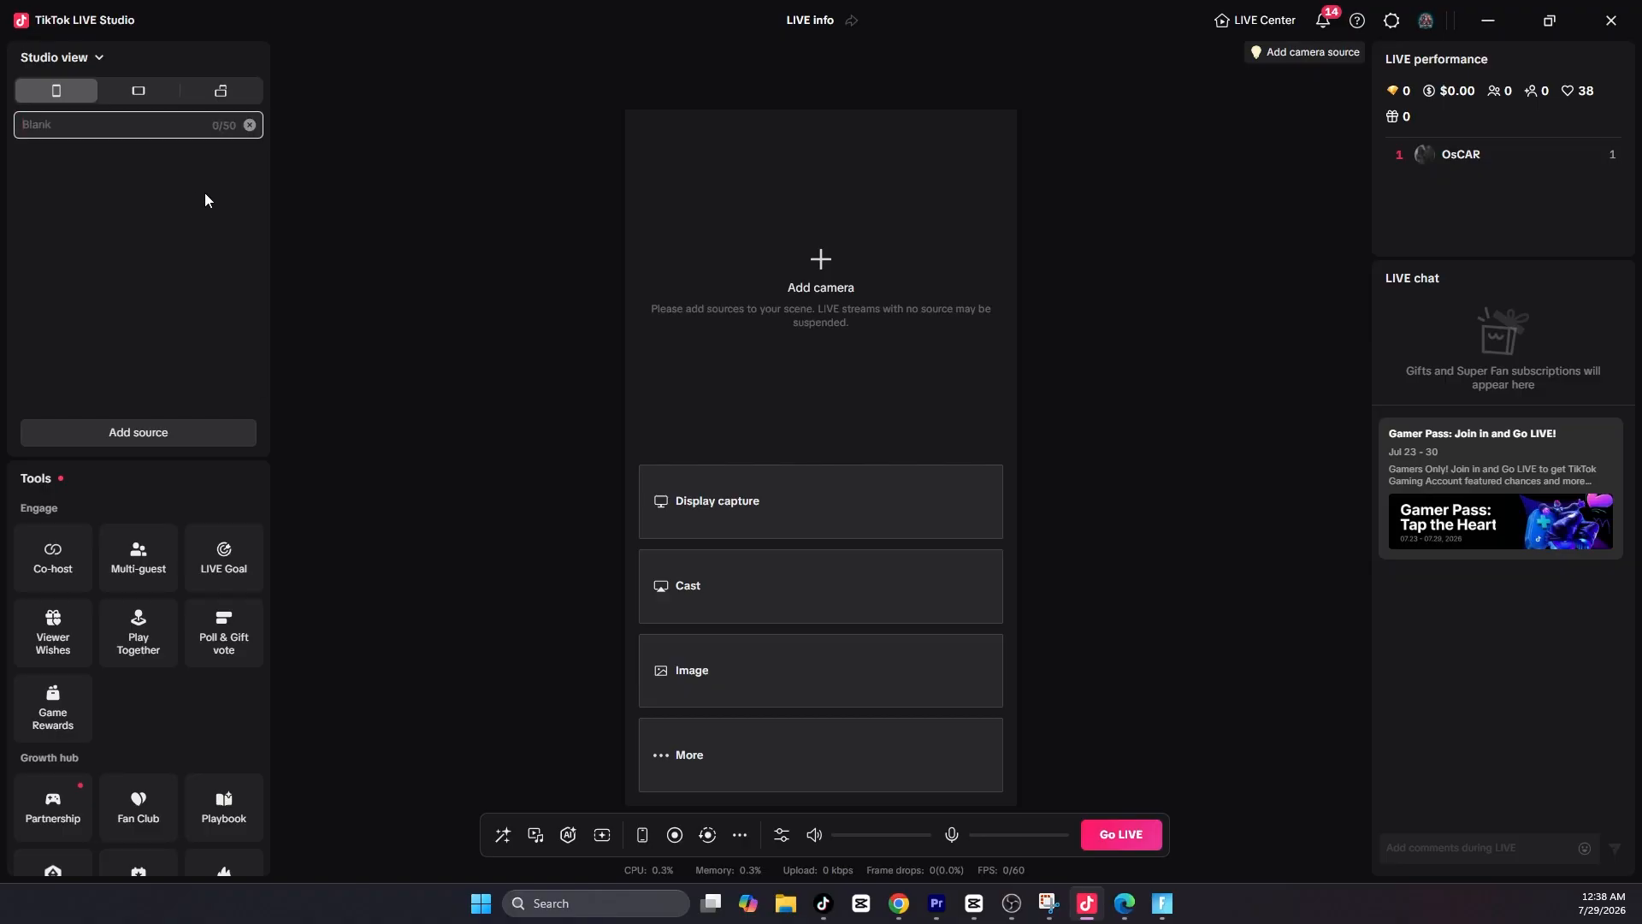
pyautogui.write('Fortnite')
pyautogui.press('Return')
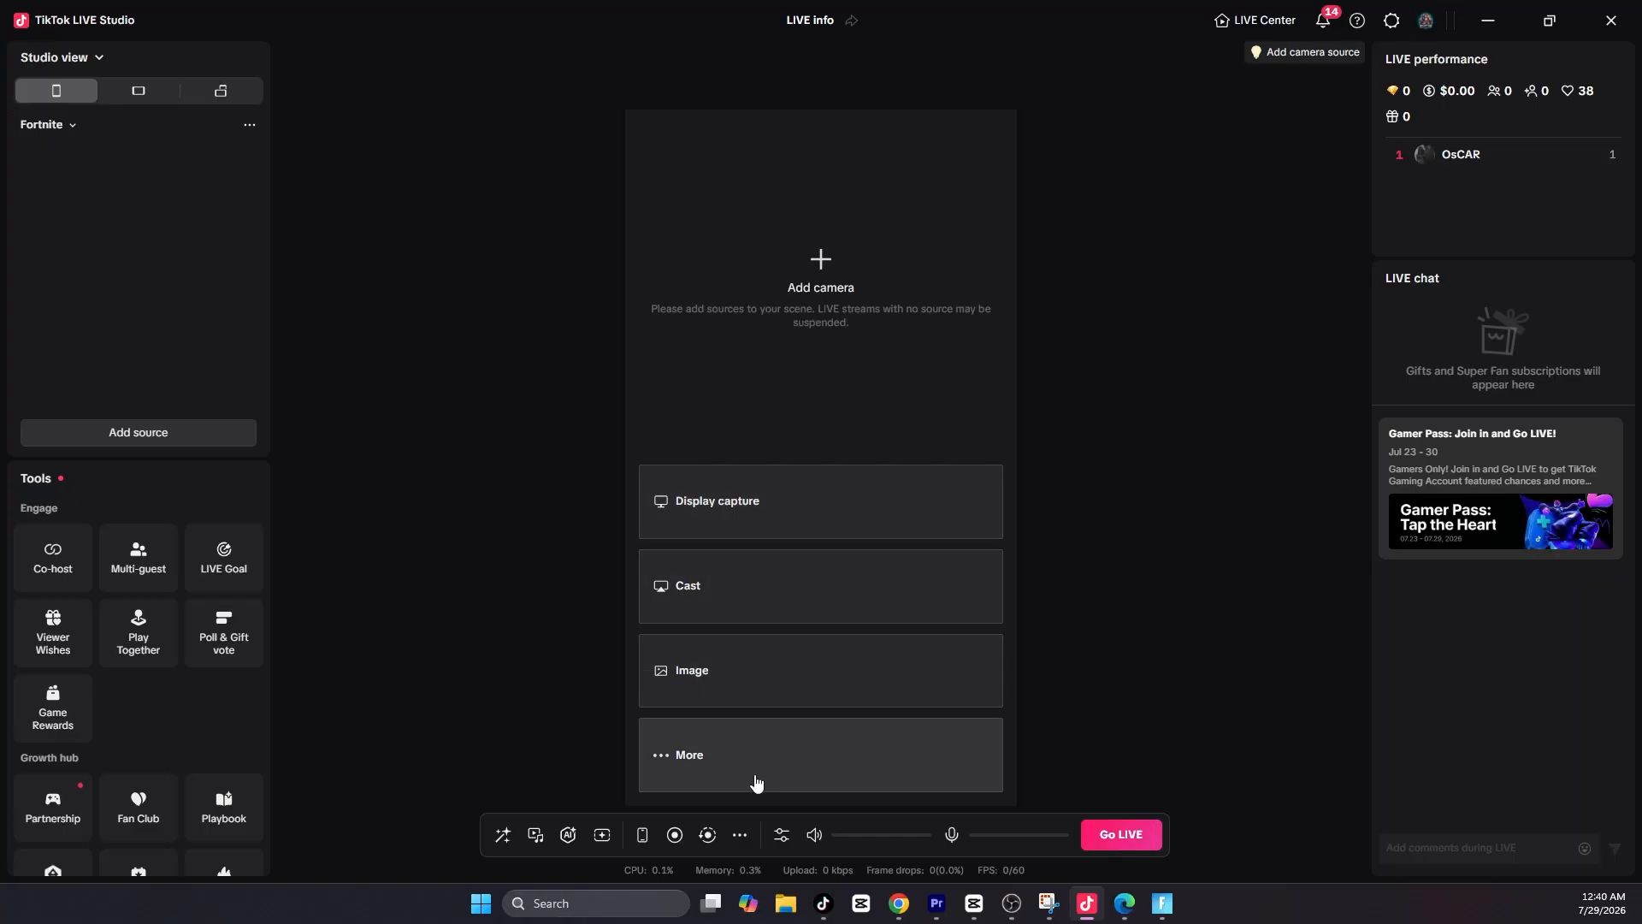
# Add a game capture source to the Fortnite scene that captures the specific game FortniteClient-Win64-Shipping.exe
pyautogui.click(695, 766)
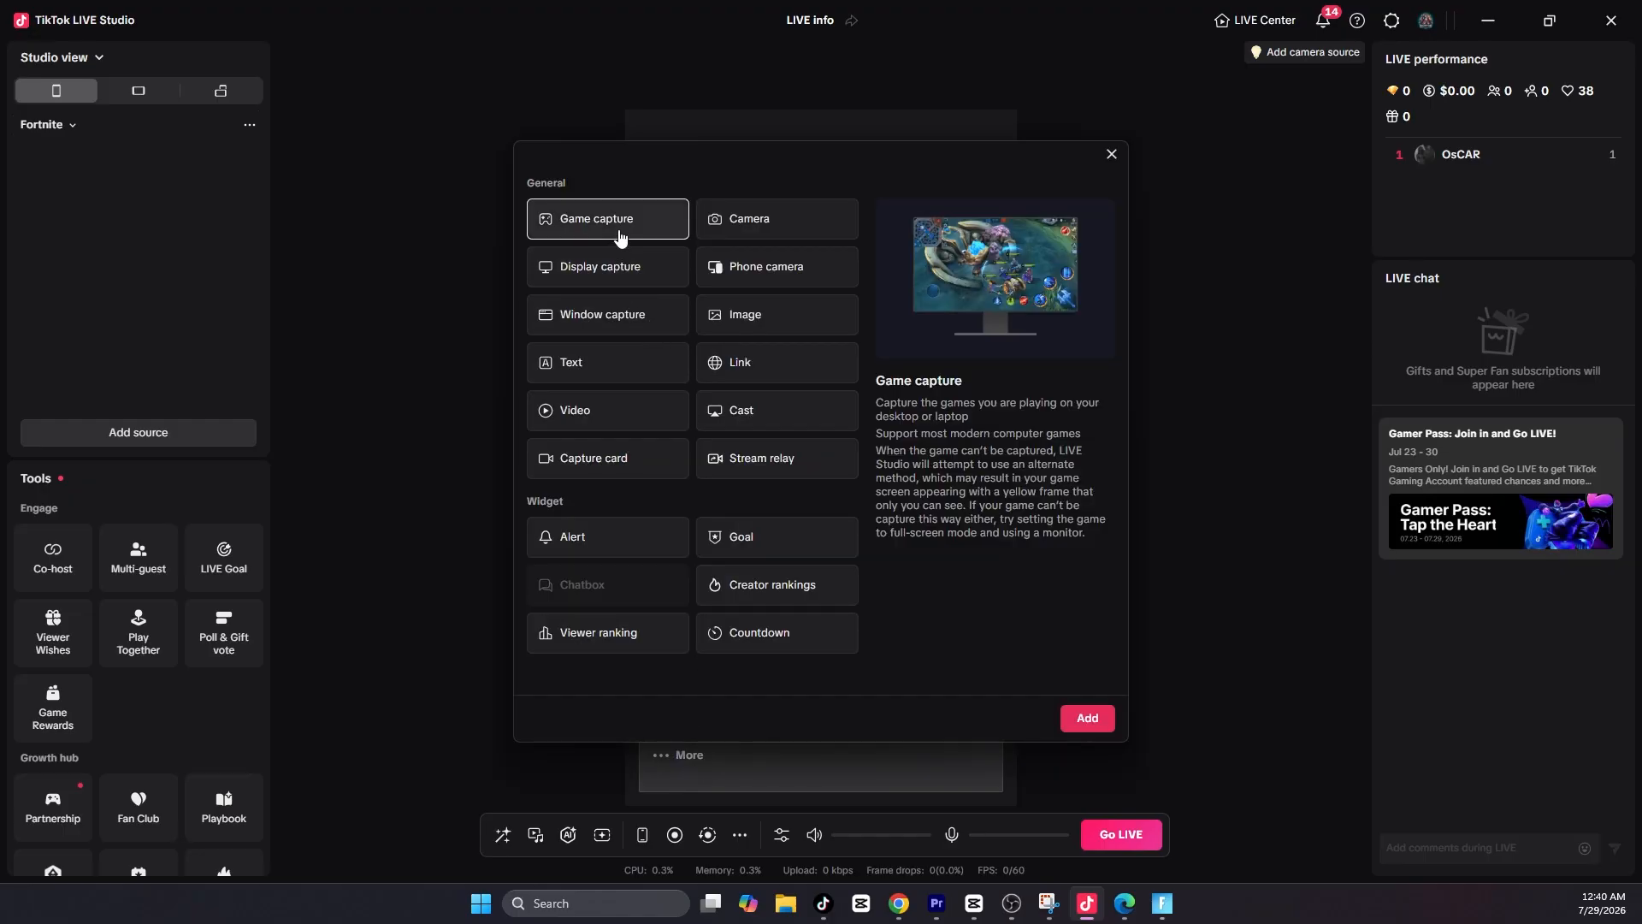
pyautogui.click(1096, 726)
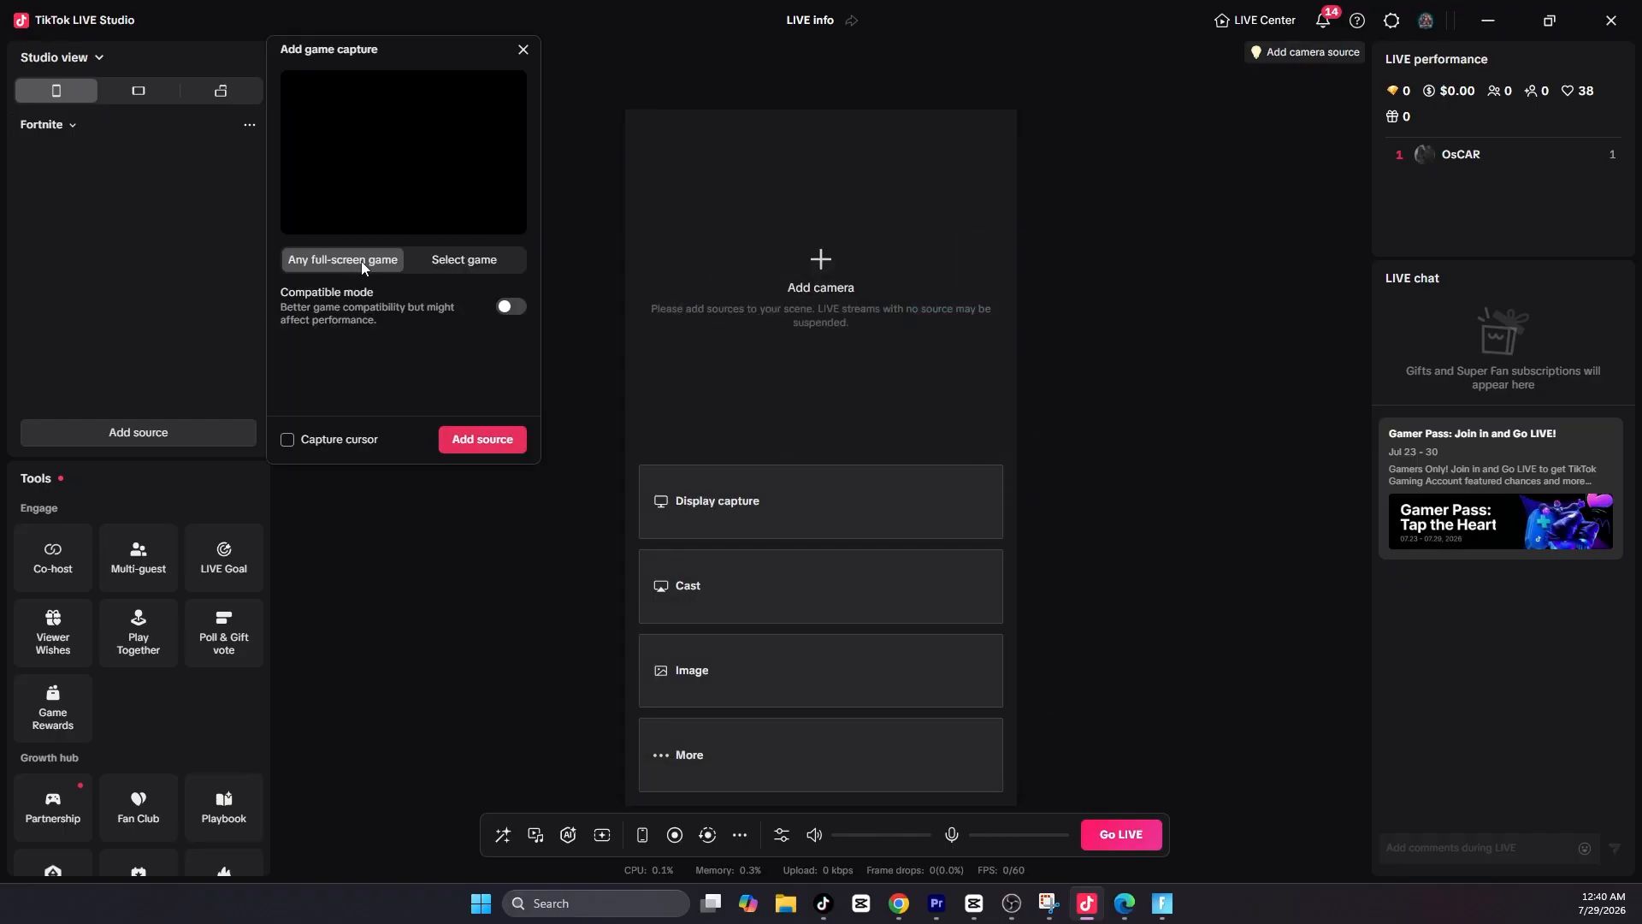
pyautogui.click(446, 262)
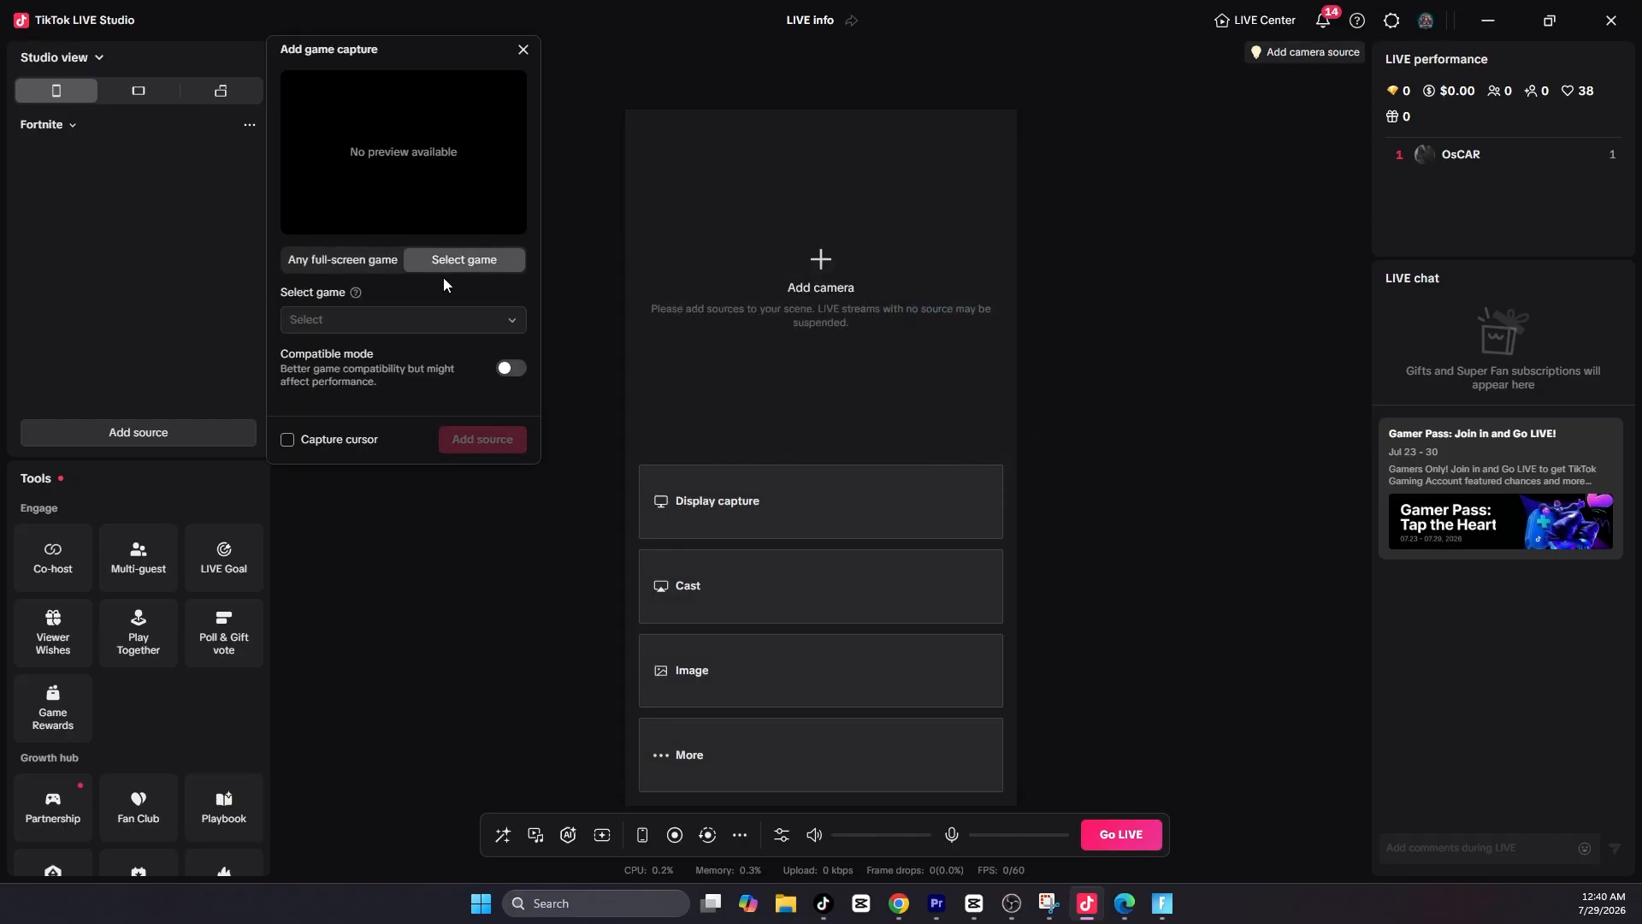
pyautogui.click(440, 321)
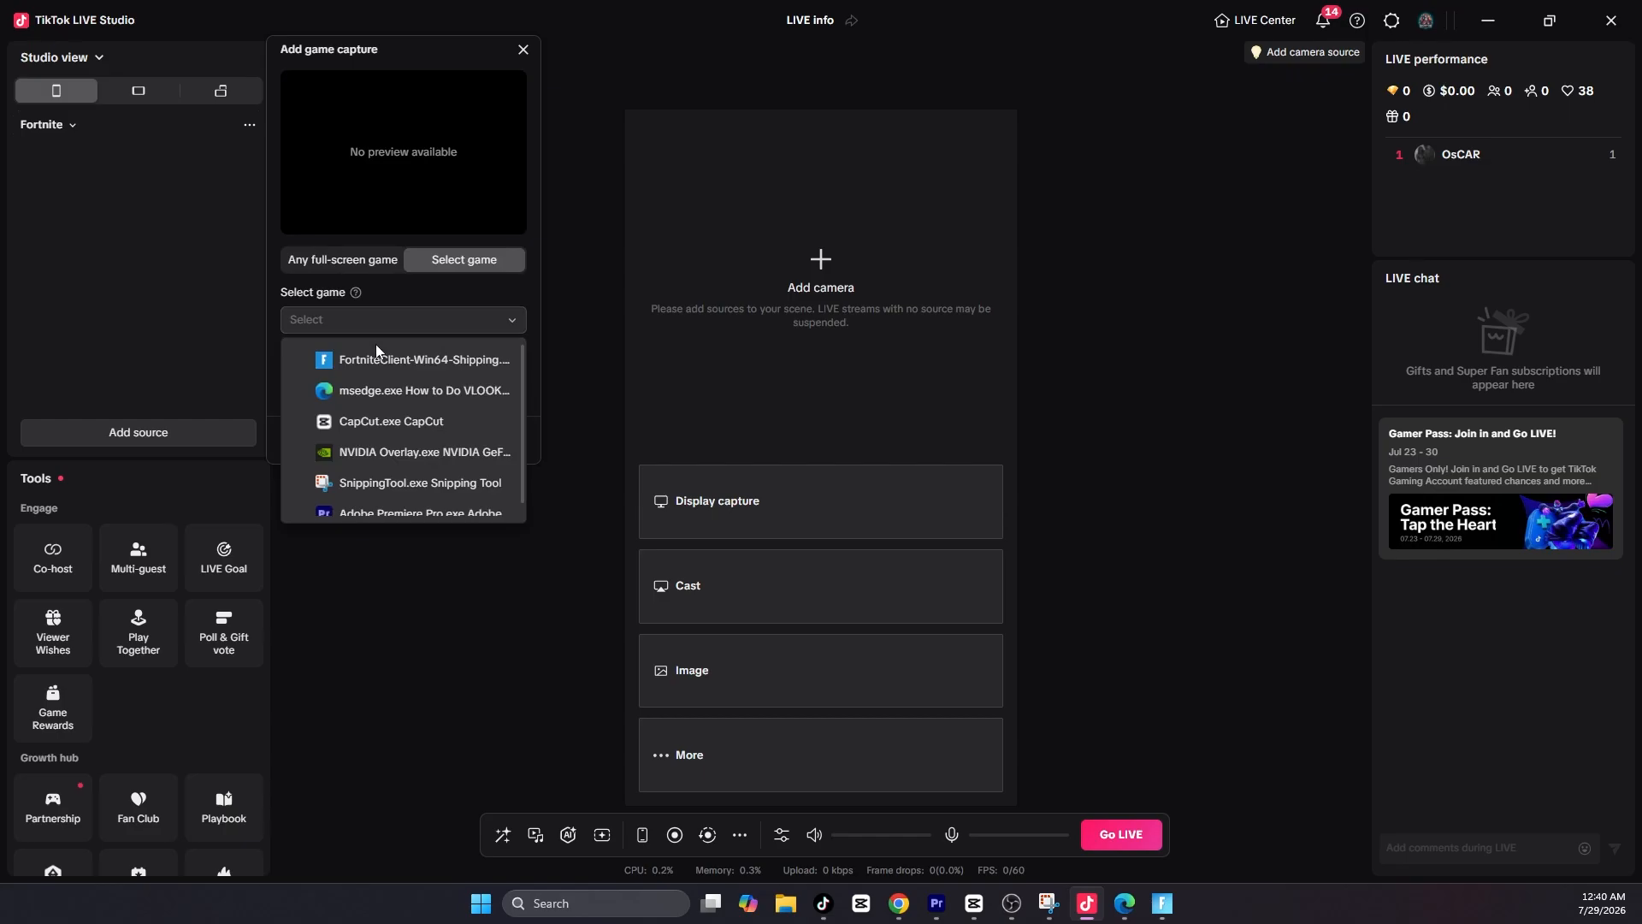
pyautogui.click(392, 360)
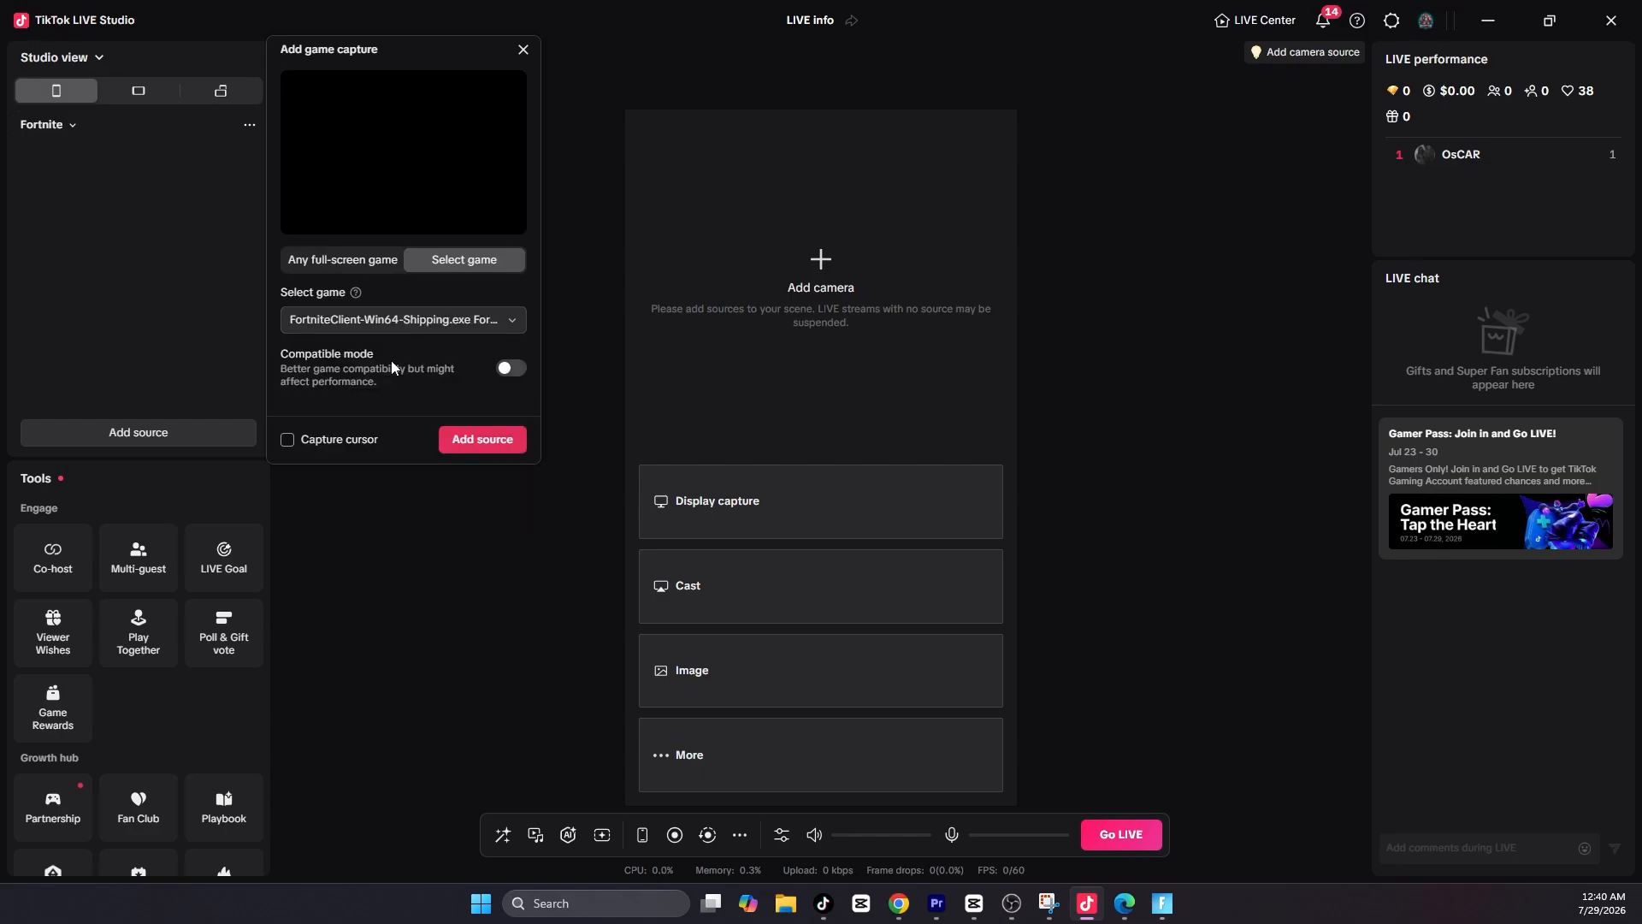
pyautogui.click(456, 437)
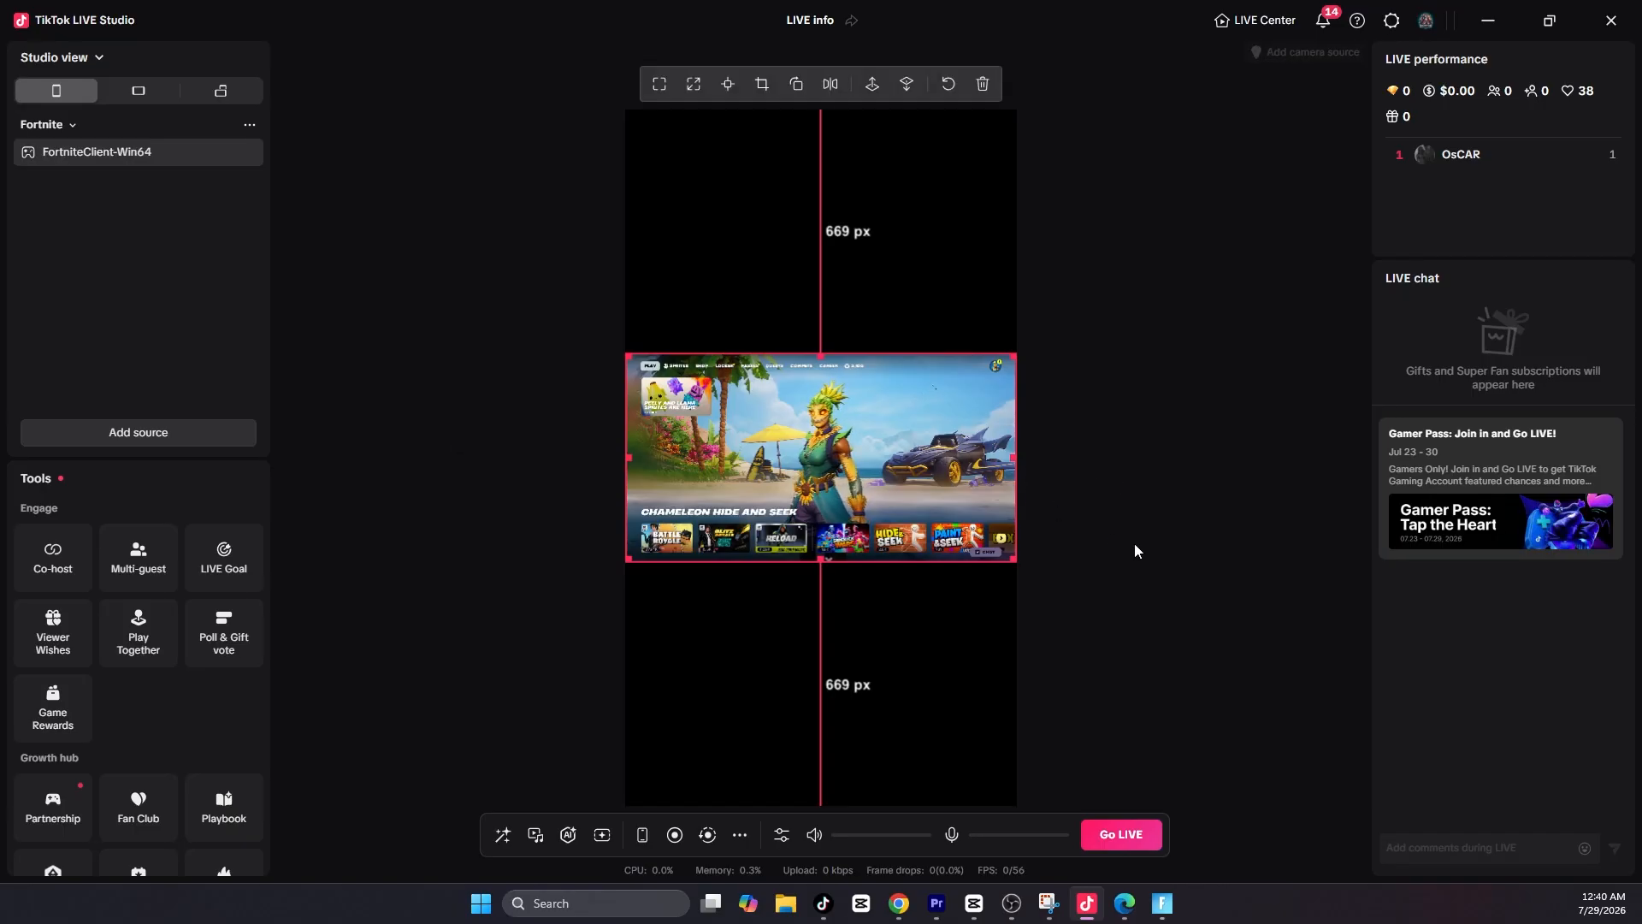
pyautogui.click(1134, 543)
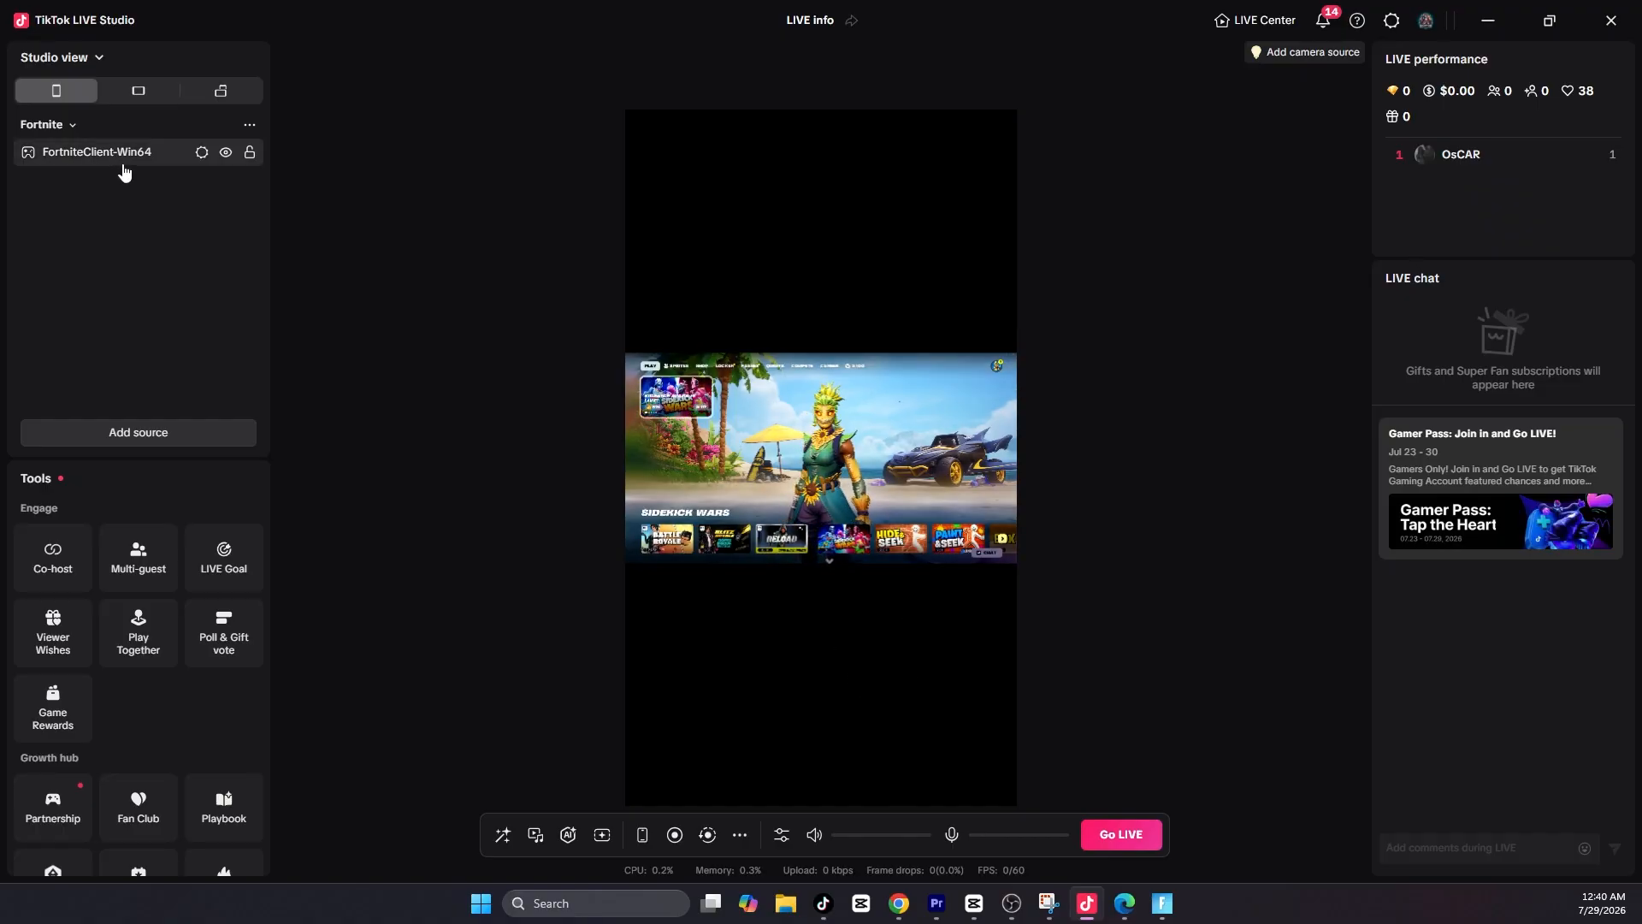
# Rename the game capture source to "Fortnite Game"
pyautogui.rightClick(155, 161)
pyautogui.click(196, 221)
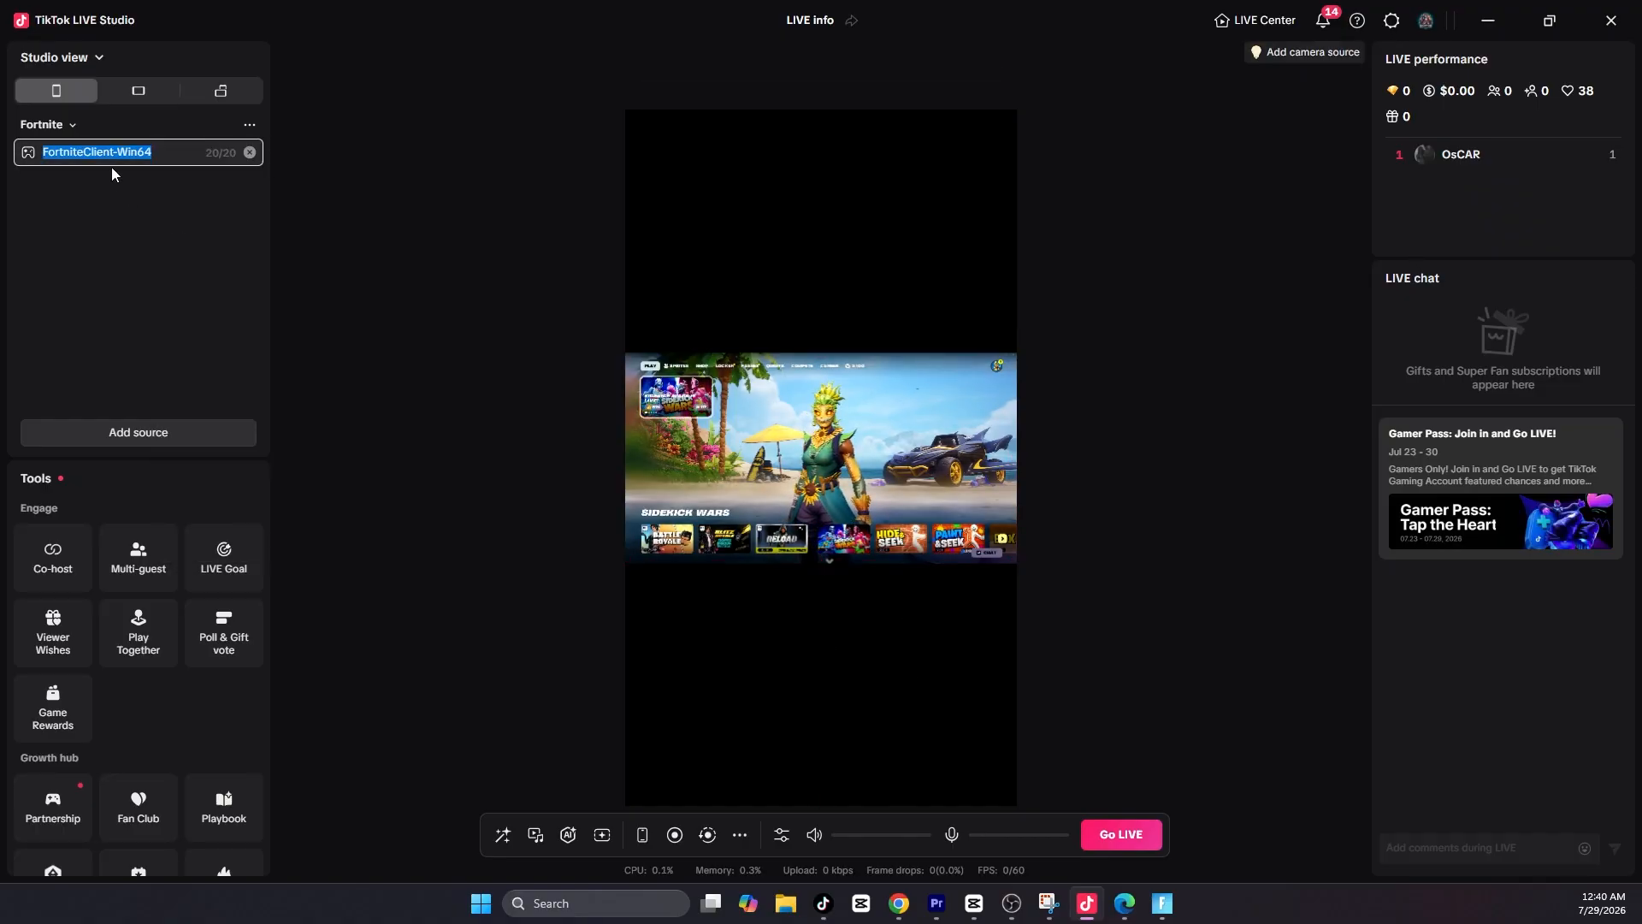
pyautogui.click(86, 157)
pyautogui.press('BackSpace')
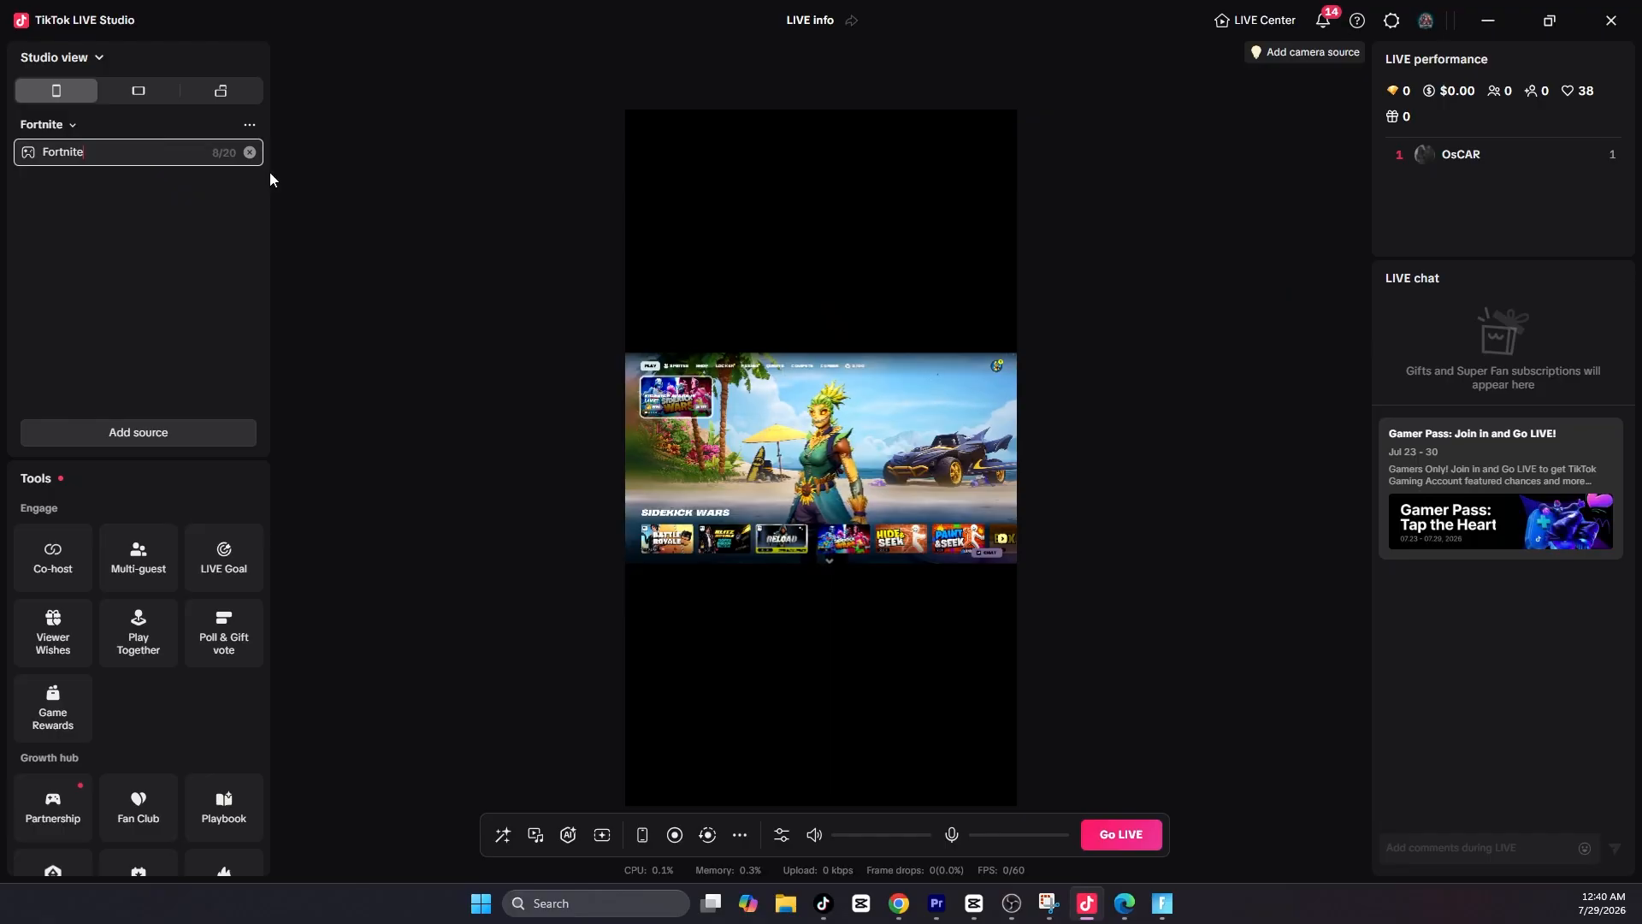
pyautogui.write('Game')
pyautogui.press('Return')
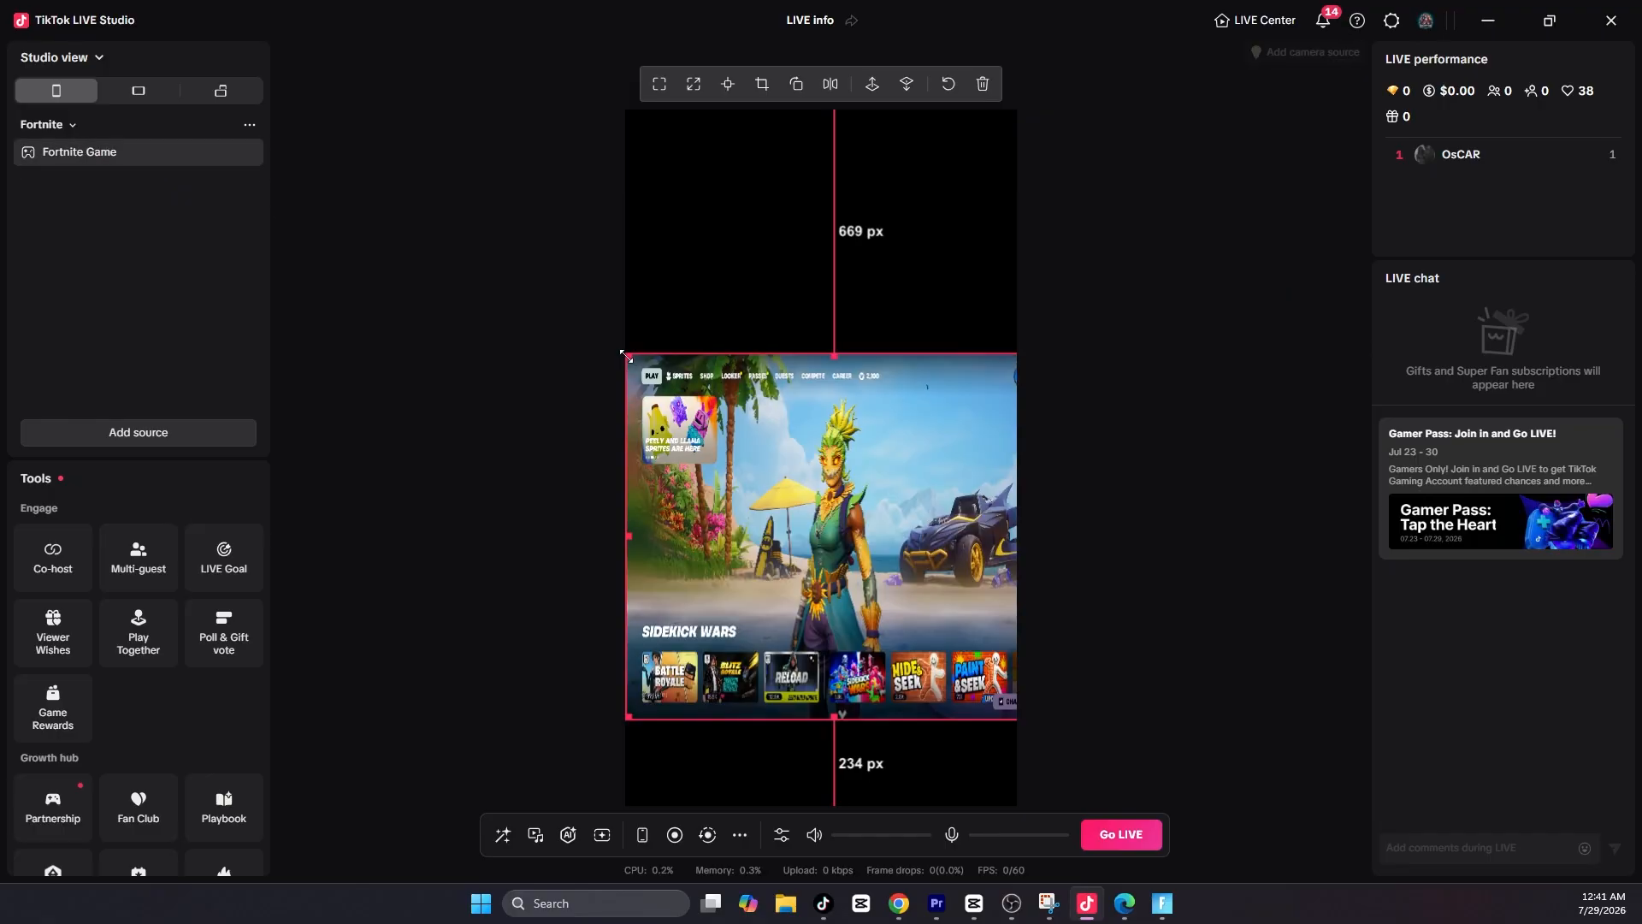
# Shrink the Fortnite game capture and move it to the canvas's left edge, about 447 px below the canvas's top
pyautogui.moveTo(628, 357); pyautogui.dragTo(666, 326)
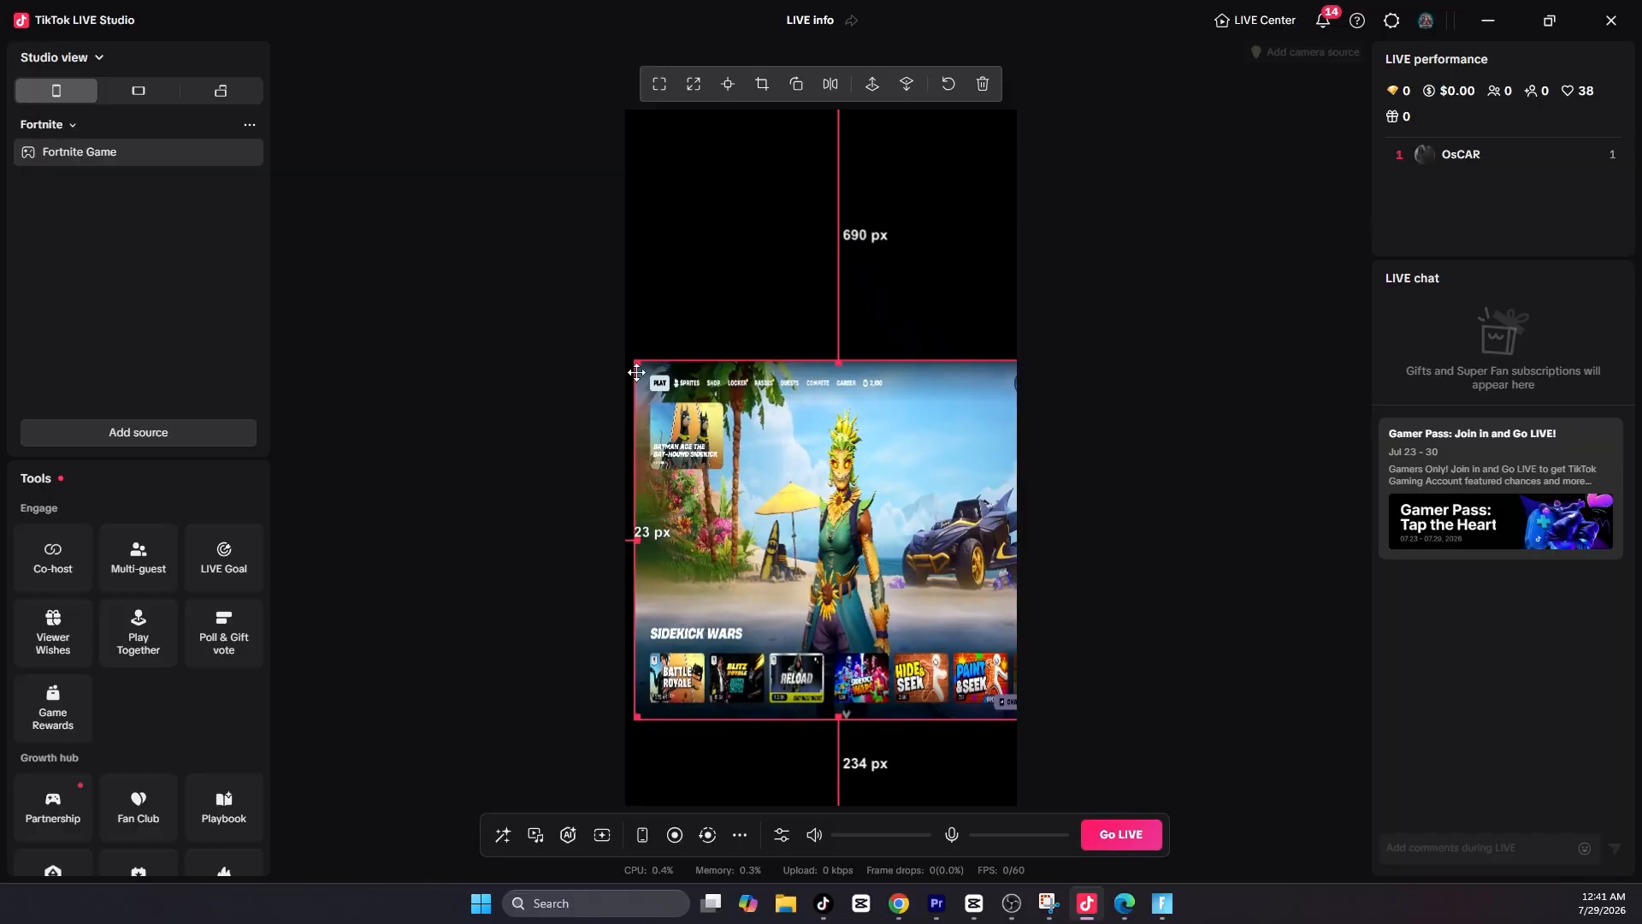
pyautogui.moveTo(637, 393); pyautogui.dragTo(703, 404)
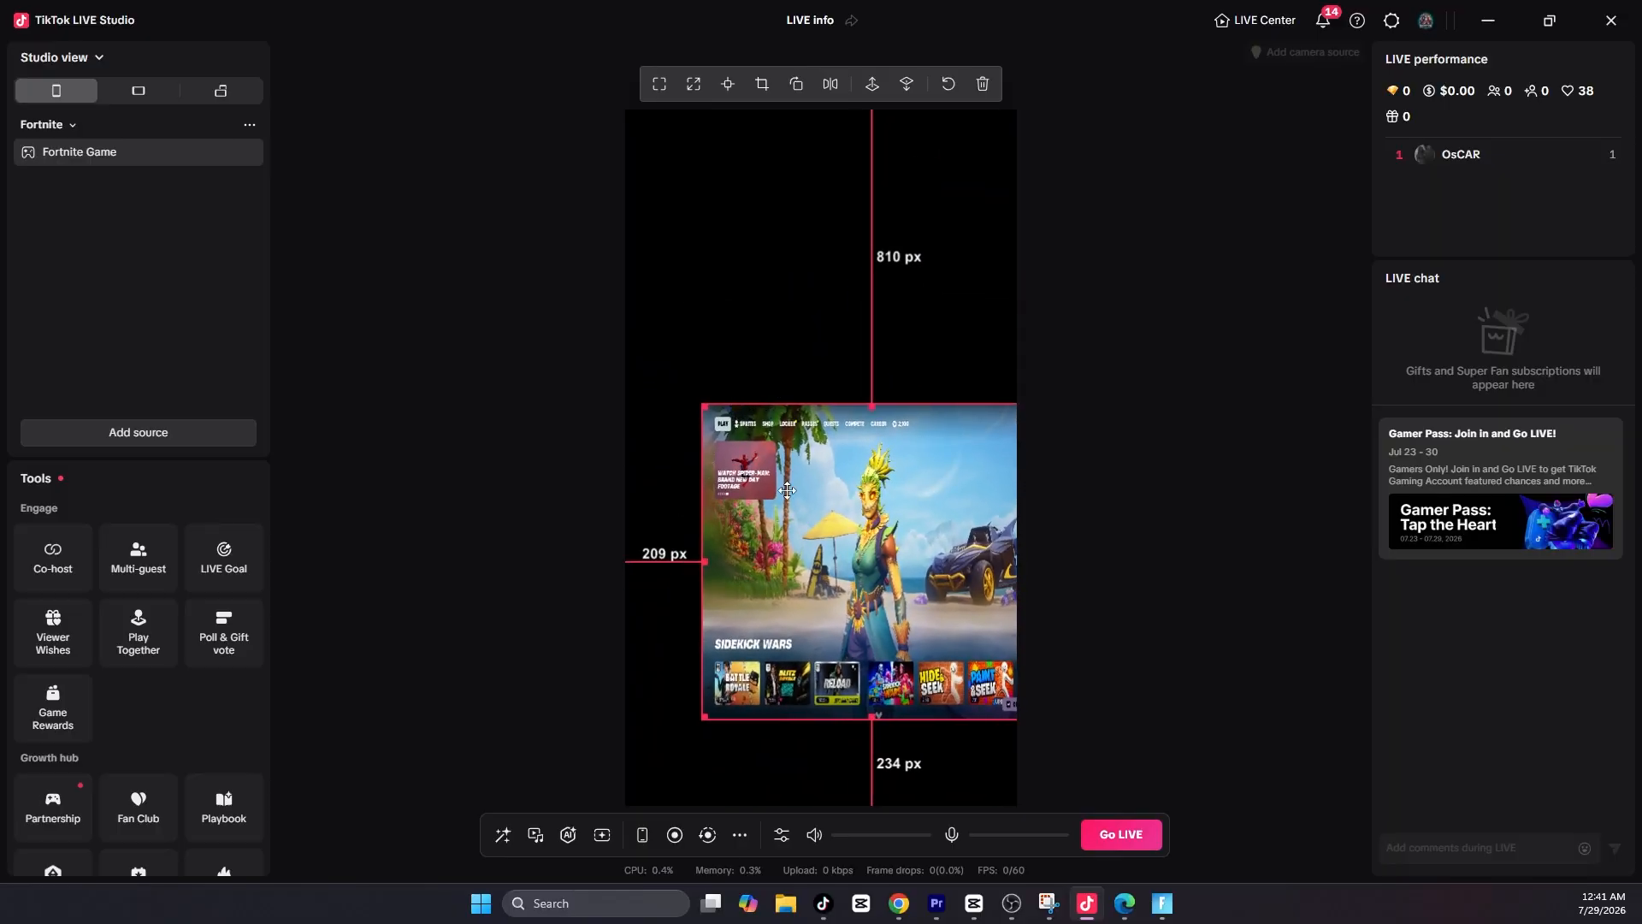
pyautogui.moveTo(787, 490); pyautogui.dragTo(778, 411)
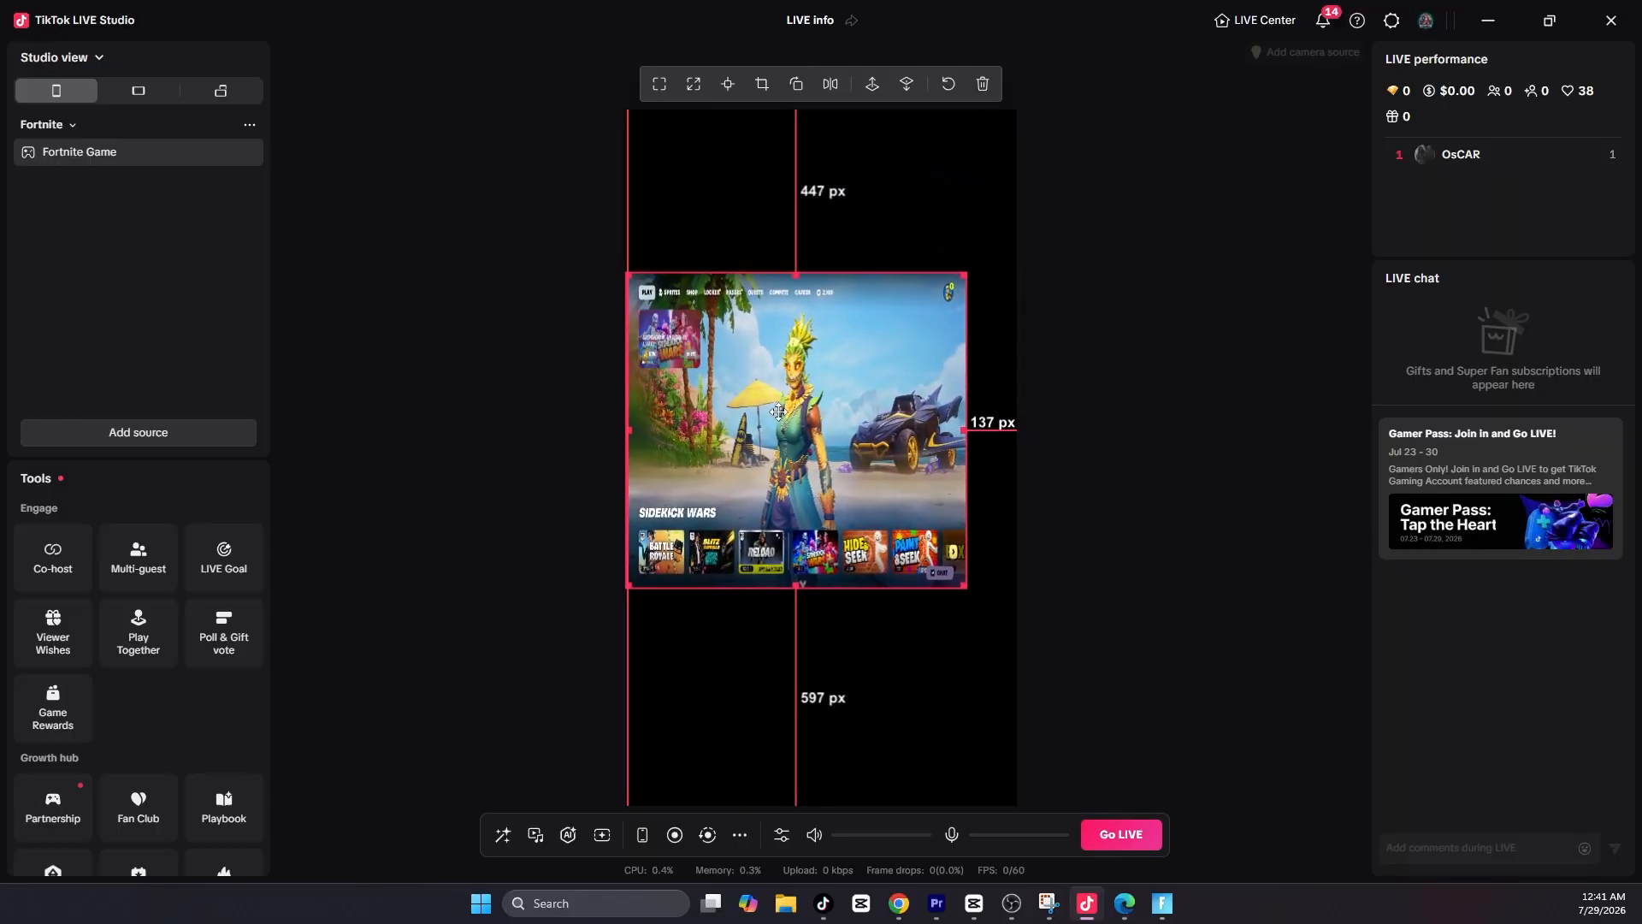
# Set up a new camera source for the Fortnite scene with Elgato Facecam as its camera
pyautogui.click(138, 432)
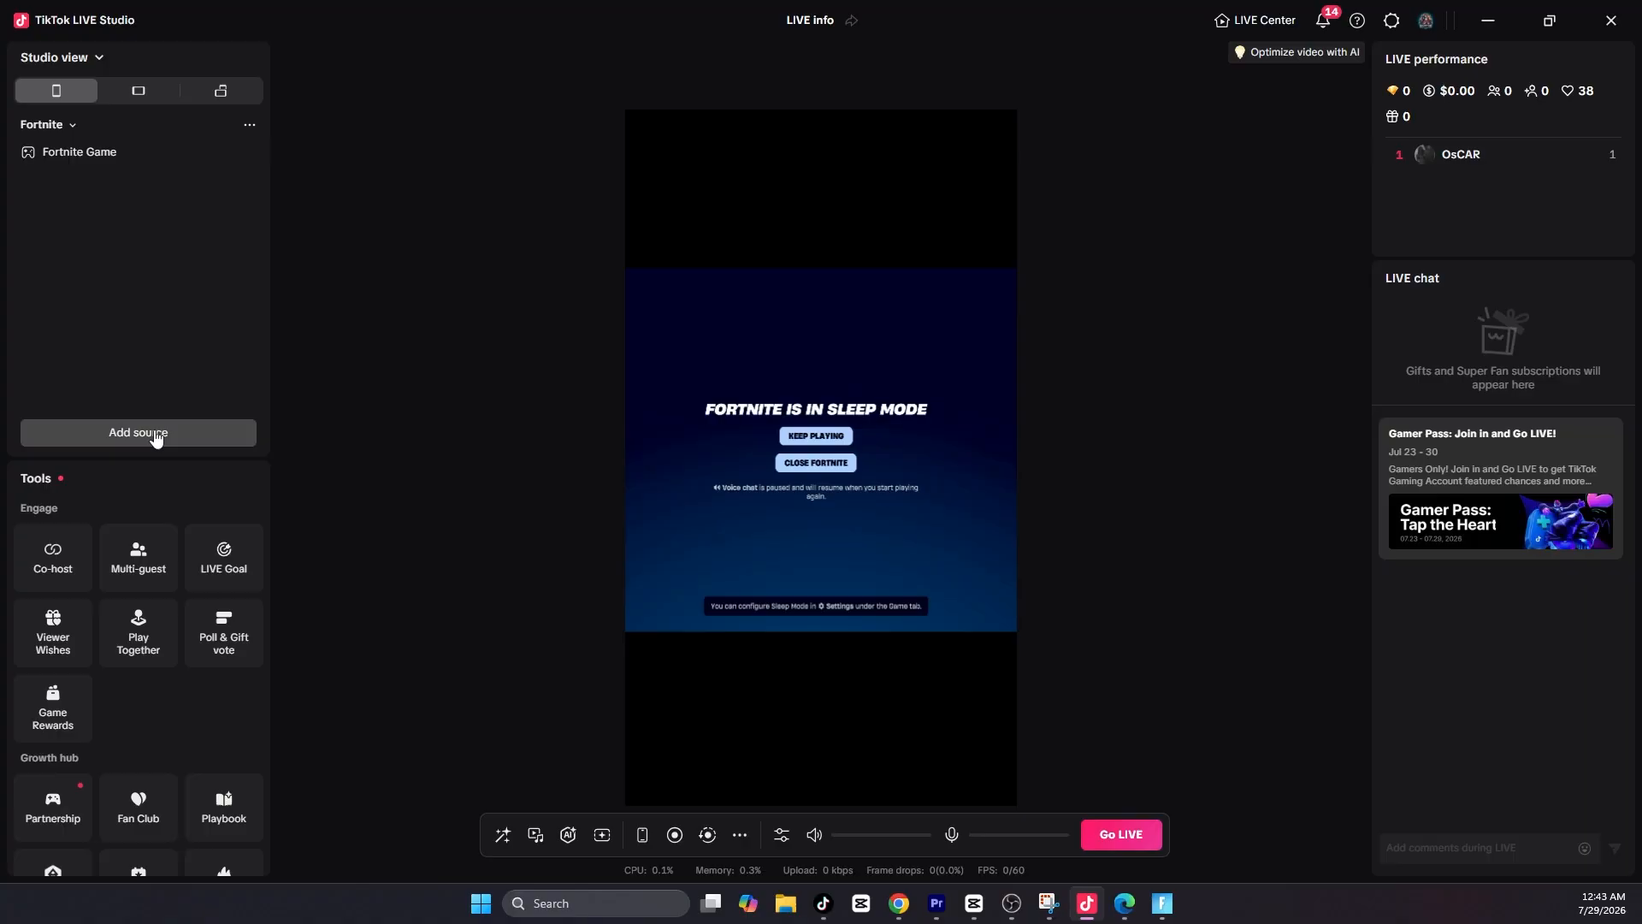
pyautogui.click(142, 431)
pyautogui.click(731, 224)
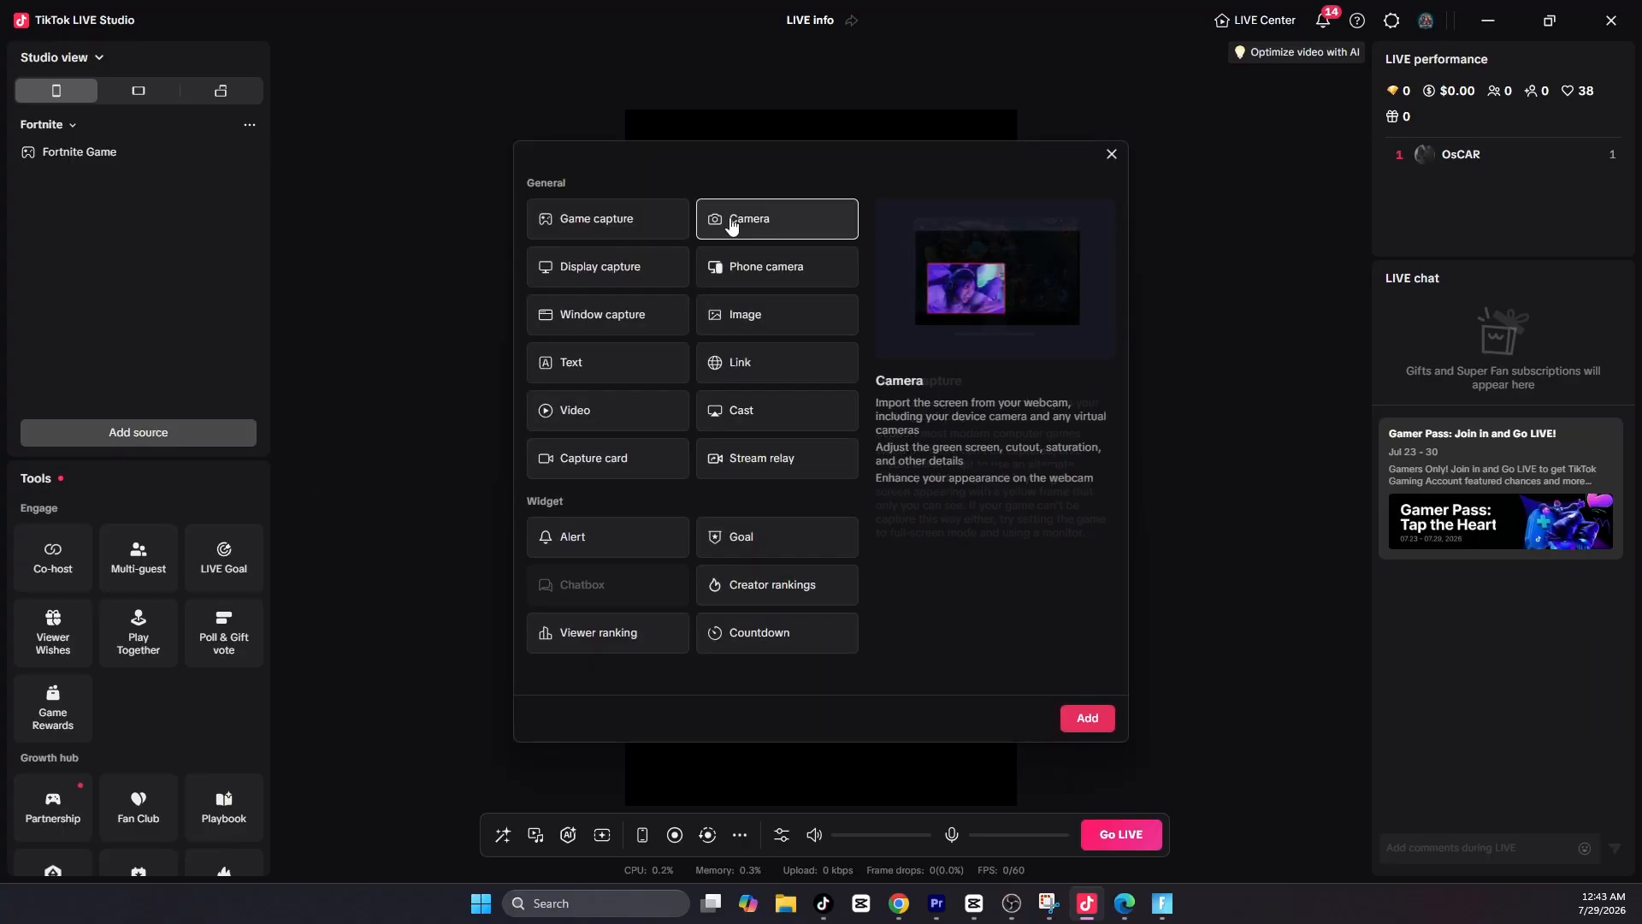
pyautogui.click(1087, 721)
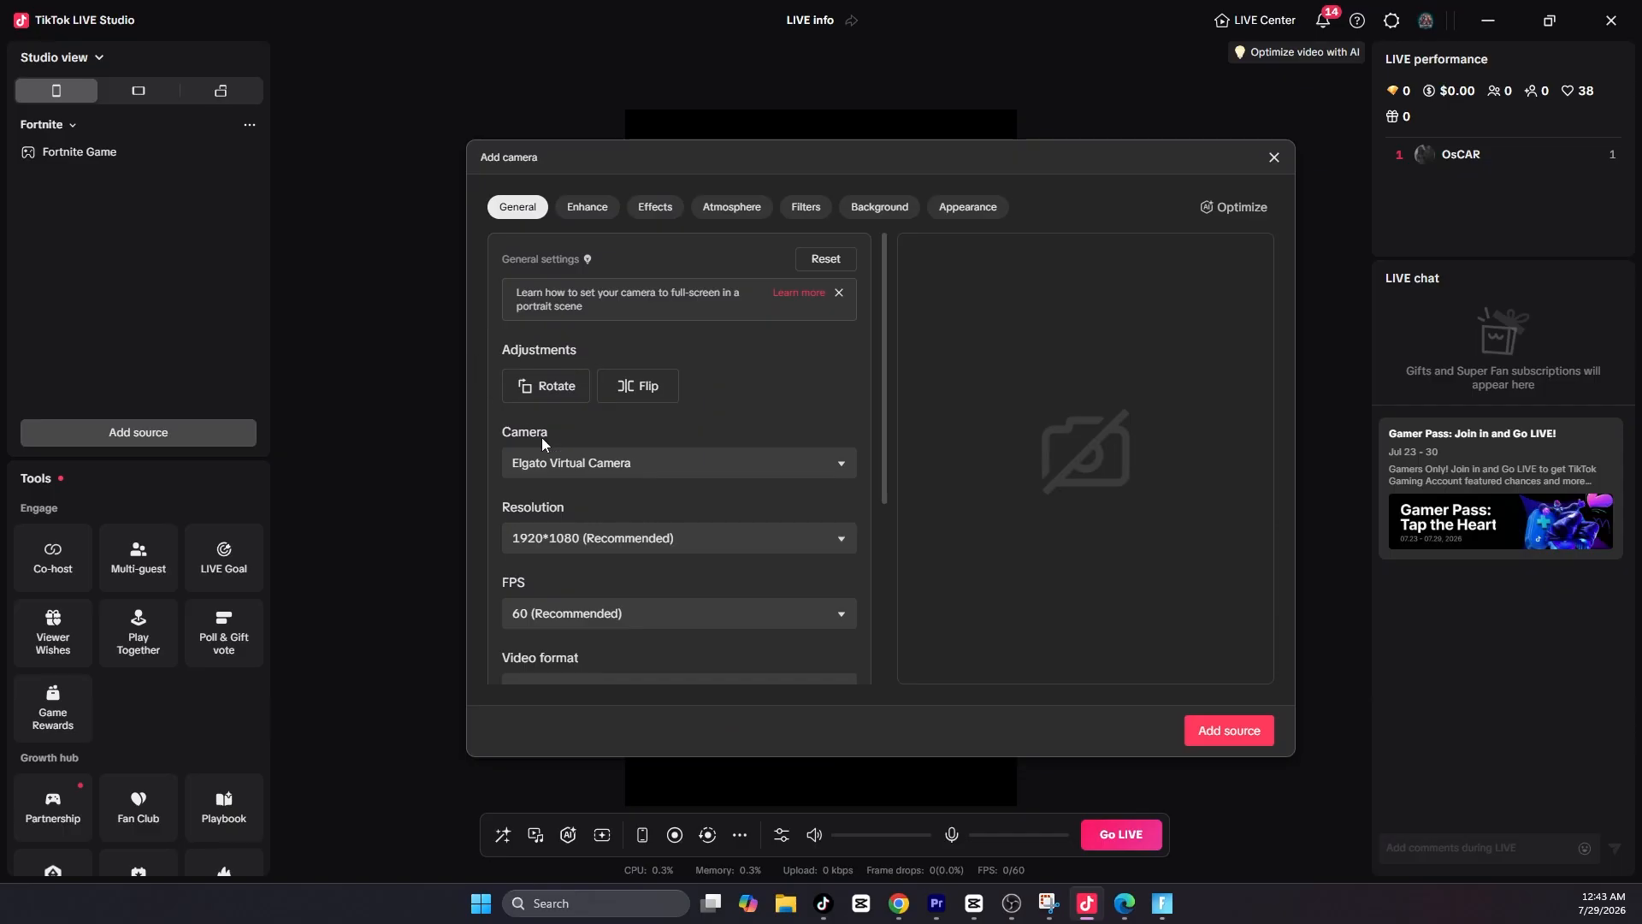
pyautogui.scroll(-3, 581, 603)
pyautogui.scroll(3, 561, 605)
pyautogui.click(569, 465)
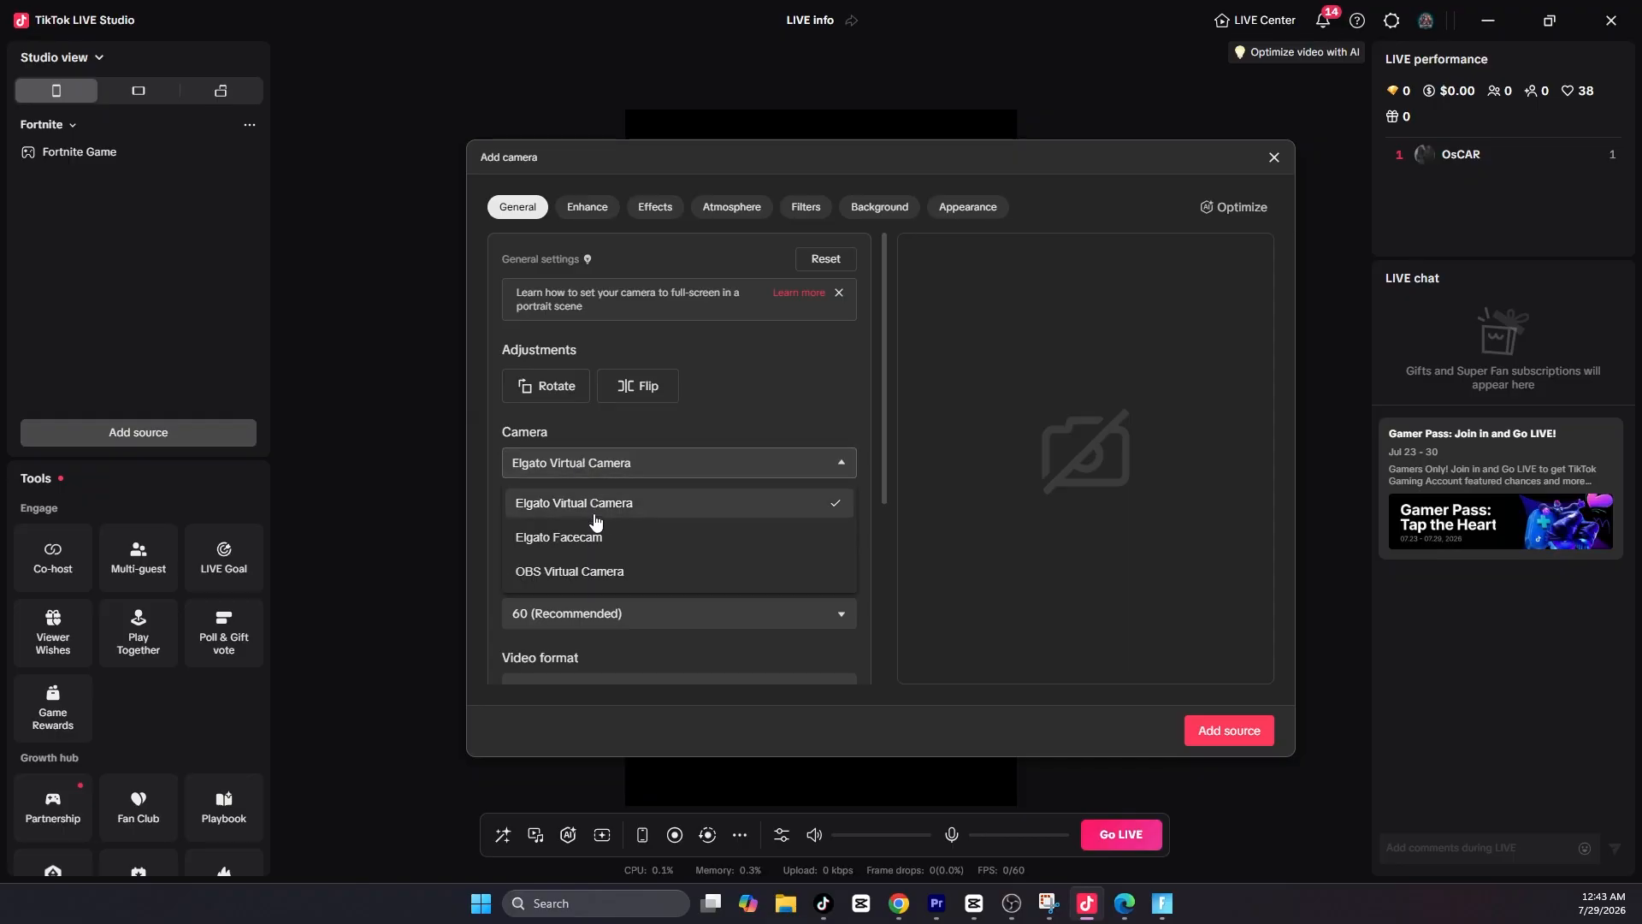
pyautogui.click(620, 541)
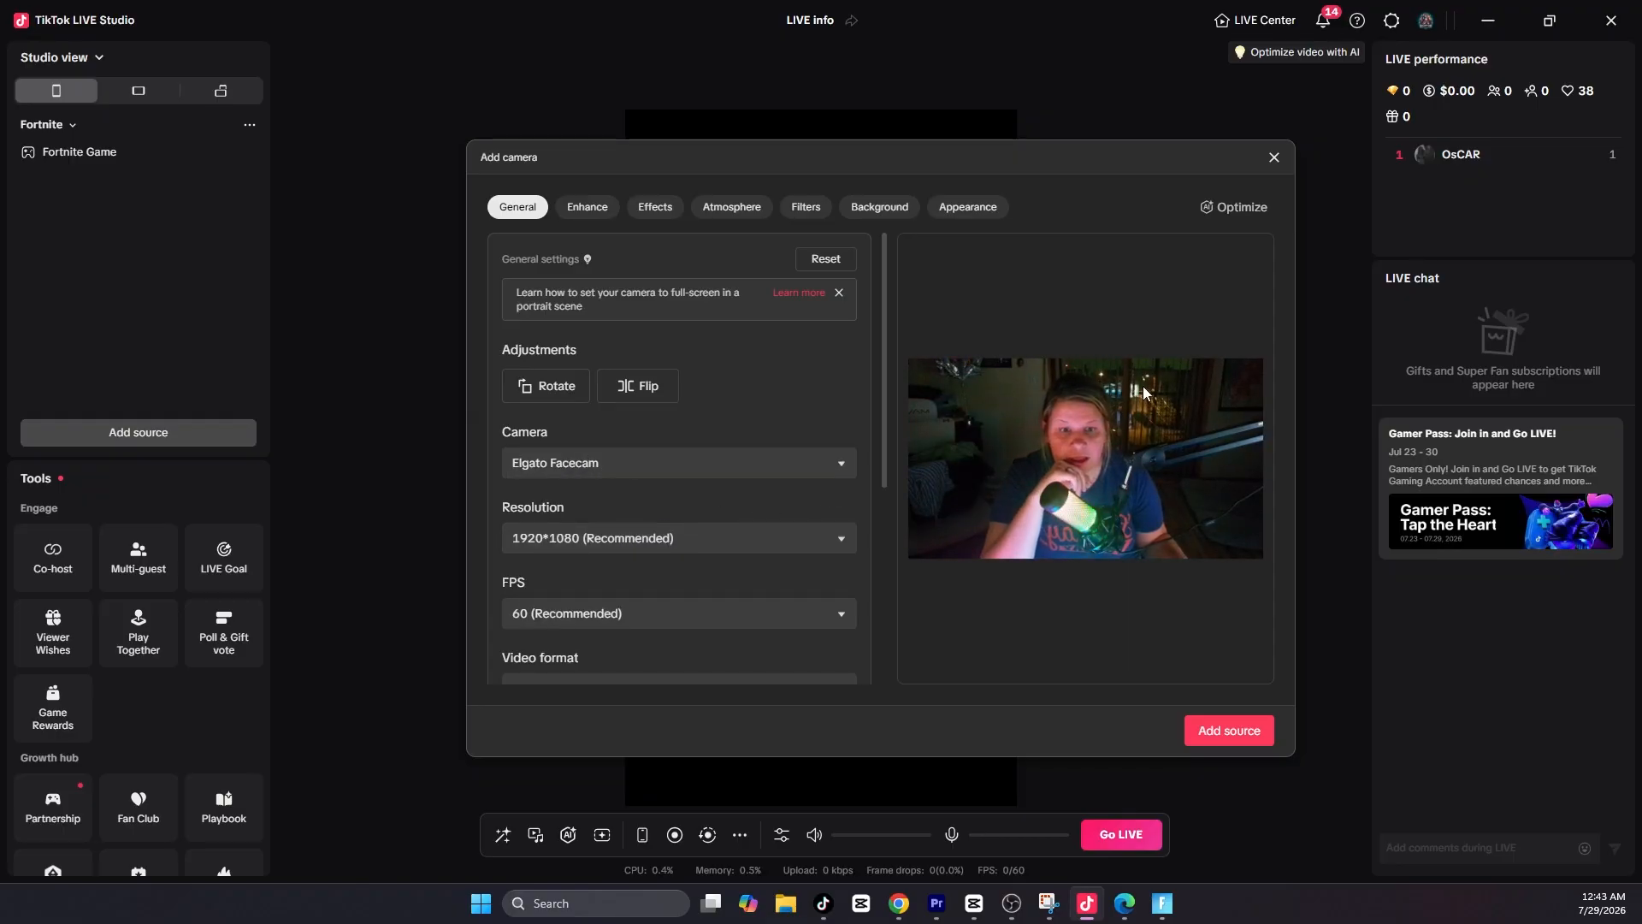
# Raise the saturation of the Elgato Facecam camera source slightly
pyautogui.scroll(-5, 635, 464)
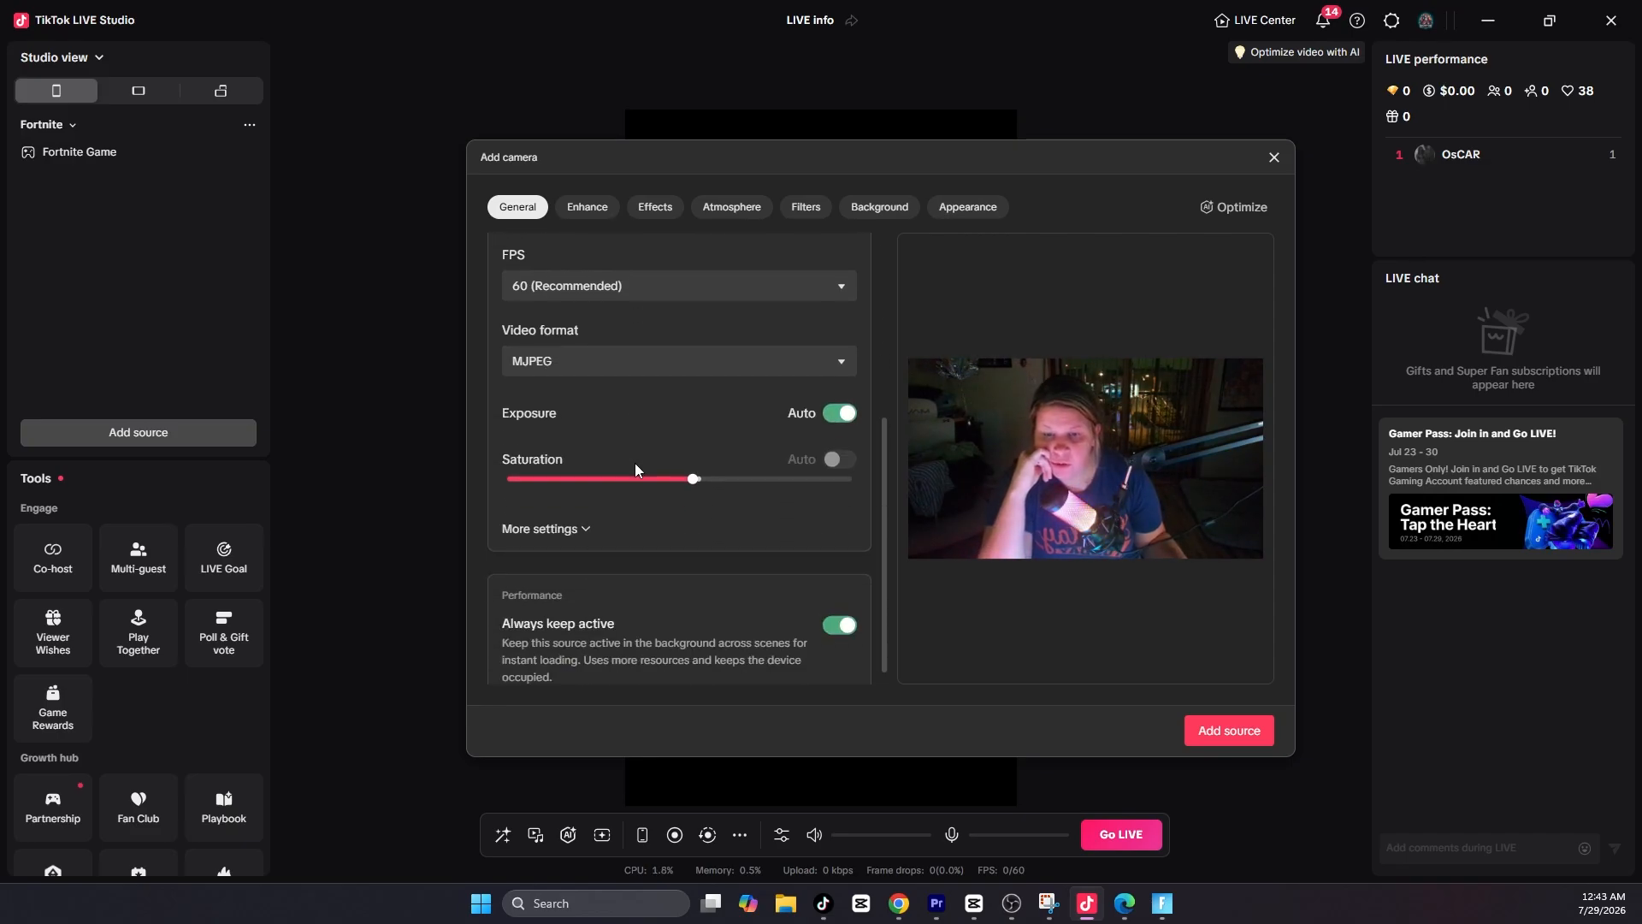
pyautogui.moveTo(689, 465)
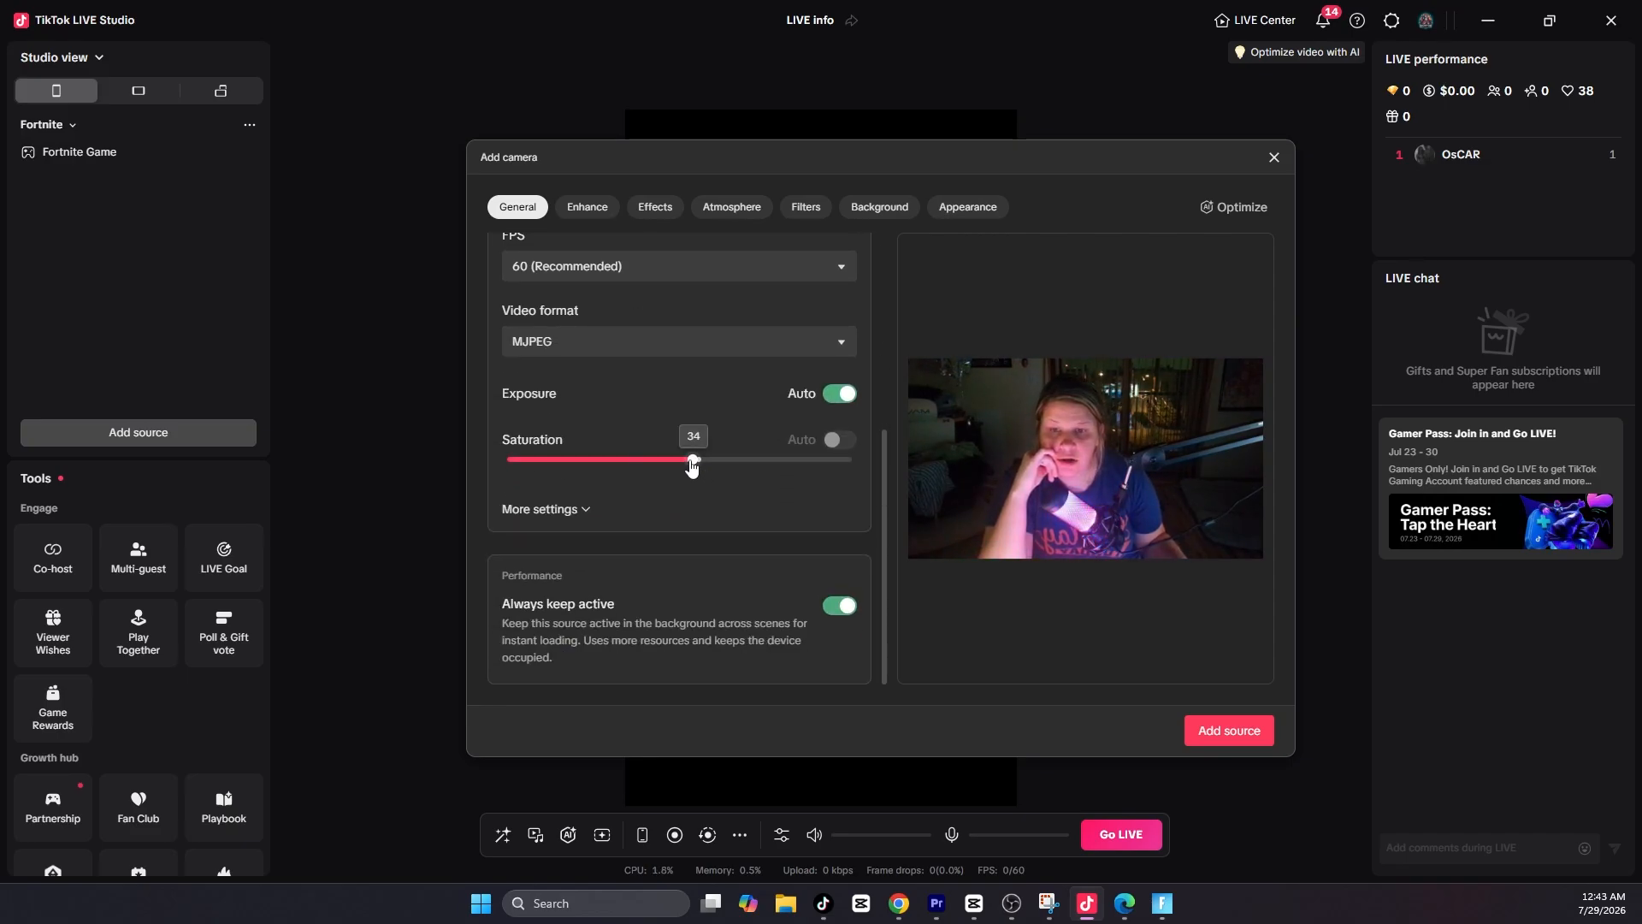
pyautogui.moveTo(691, 464)
pyautogui.mouseDown()
pyautogui.moveTo(664, 465)
pyautogui.moveTo(789, 476)
pyautogui.moveTo(699, 471)
pyautogui.mouseUp()
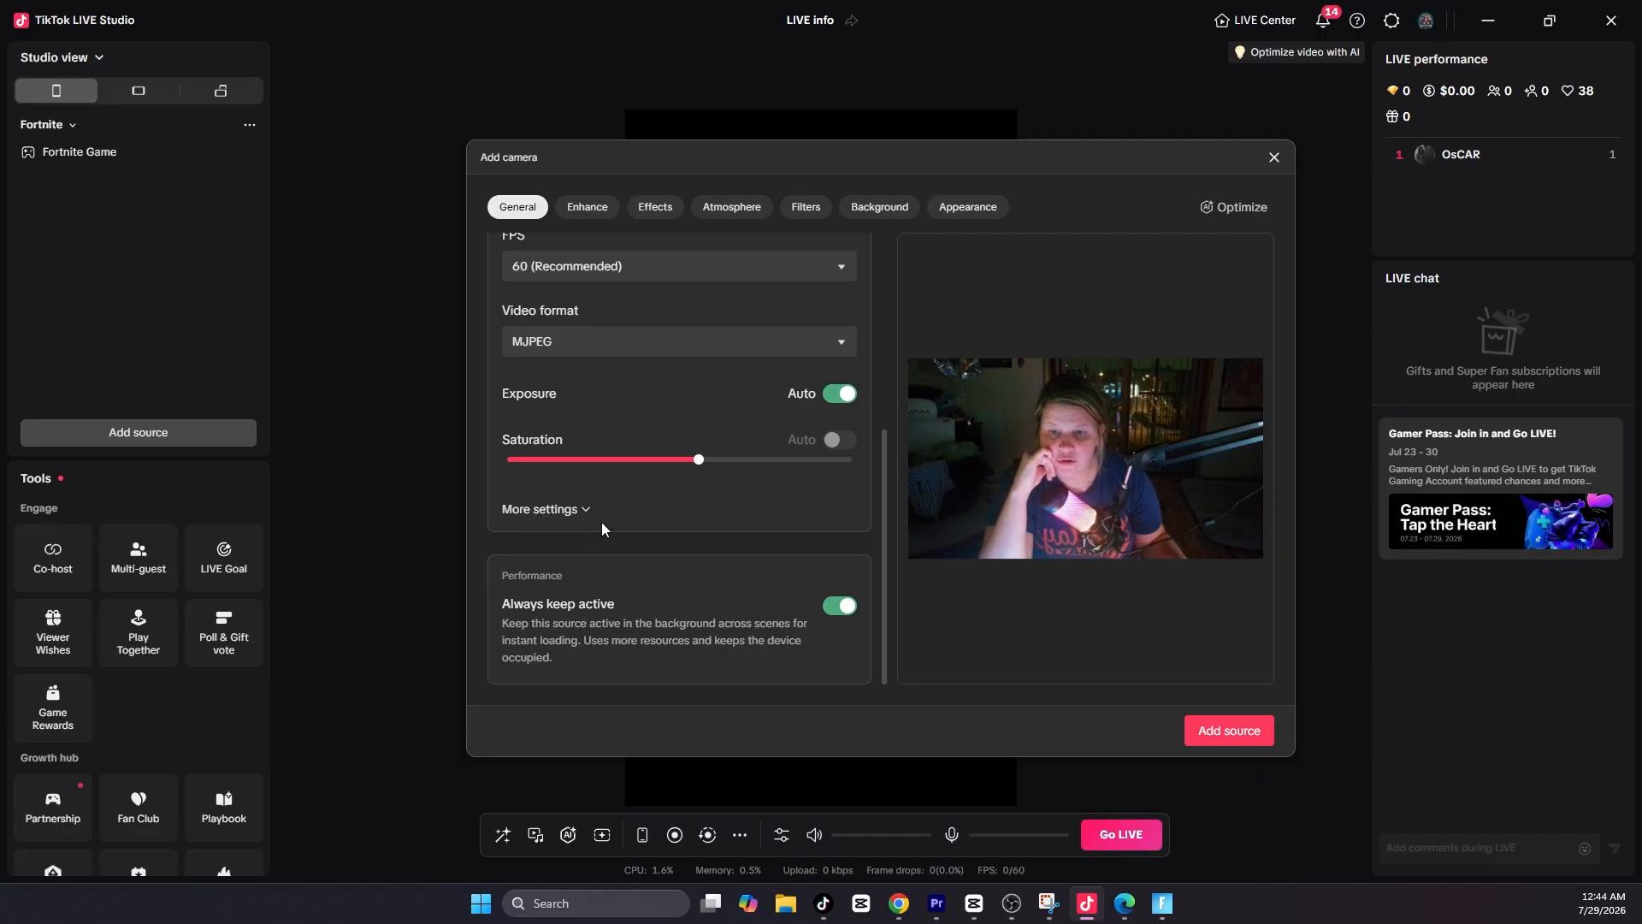
# Set the camera source's contrast to 0 and its sharpness to the minimum in the additional settings
pyautogui.click(561, 514)
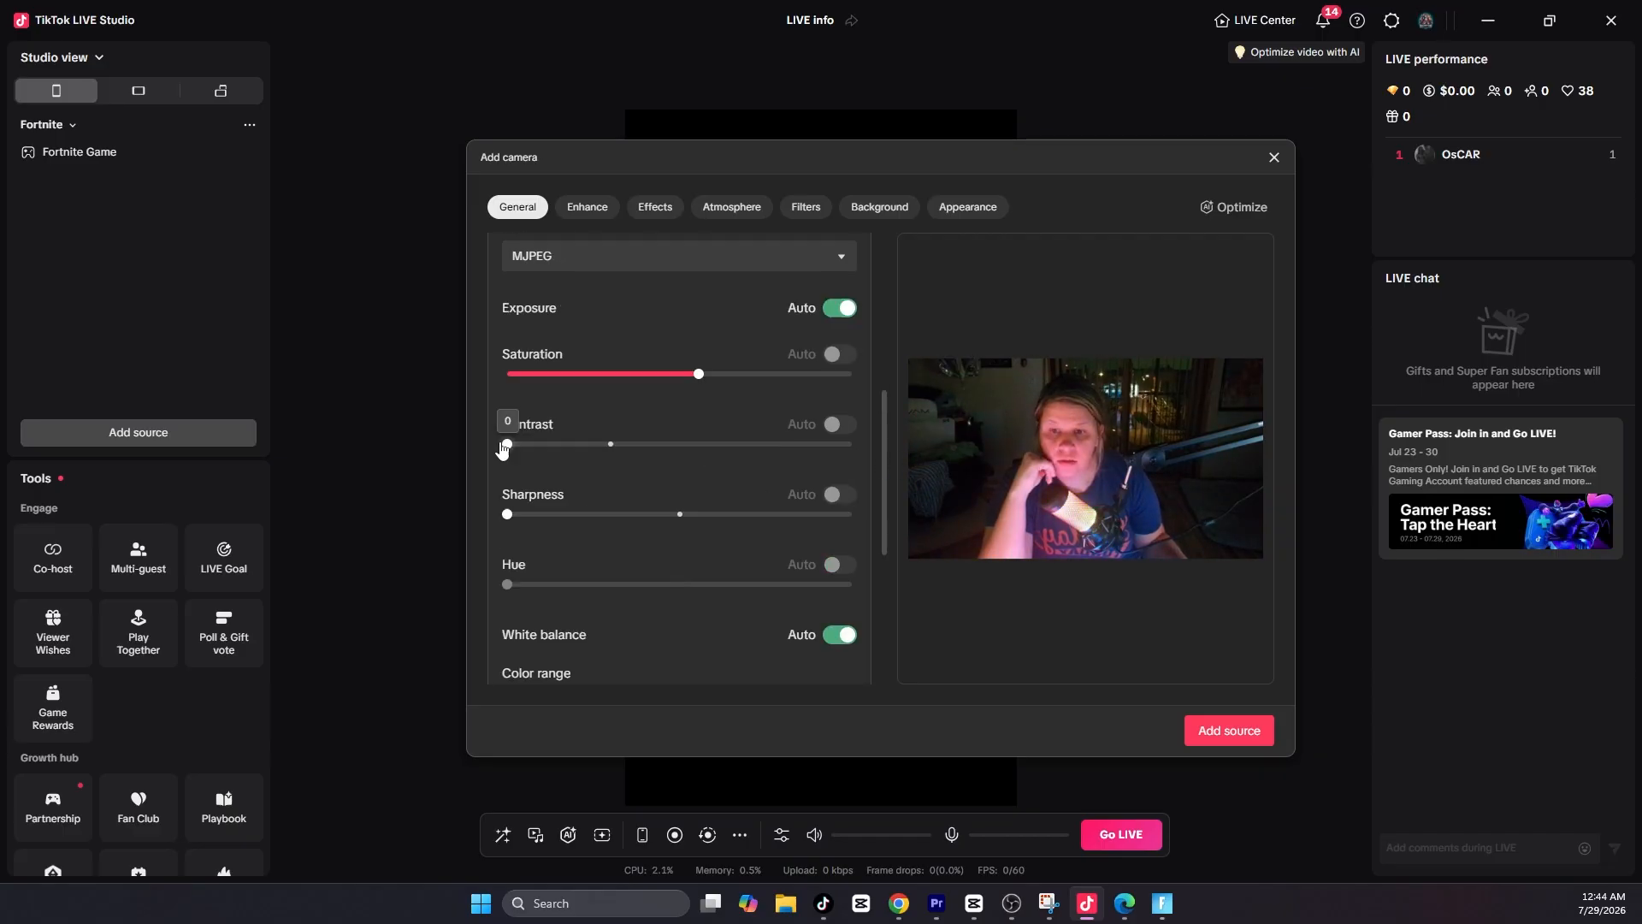
pyautogui.moveTo(557, 444); pyautogui.dragTo(507, 445)
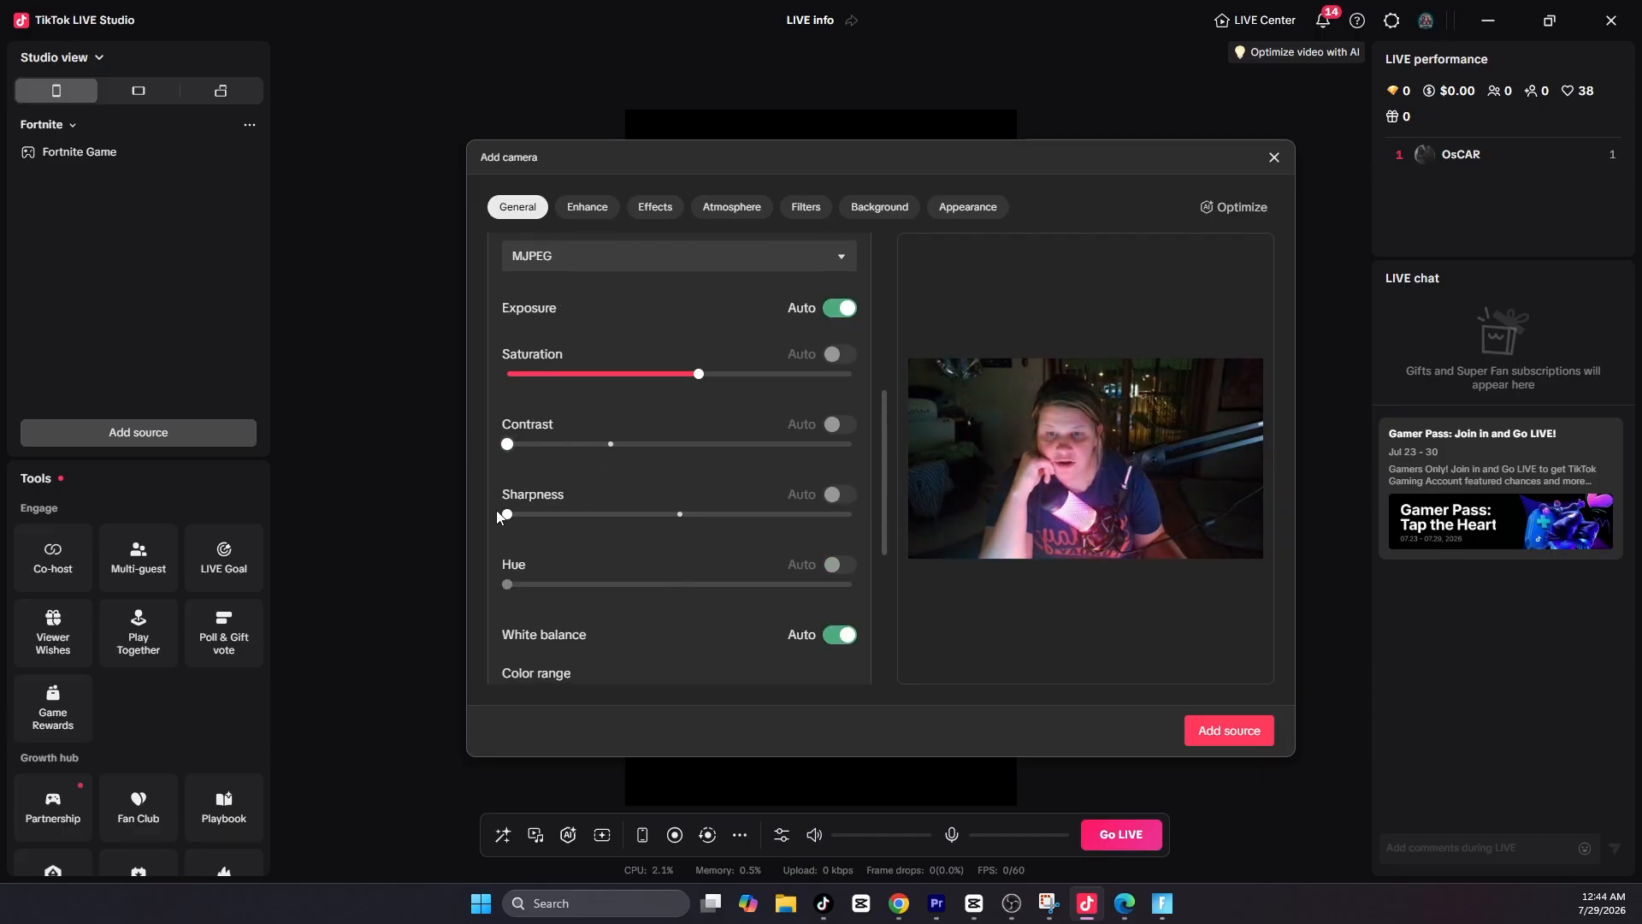
pyautogui.click(508, 513)
pyautogui.scroll(-3, 659, 610)
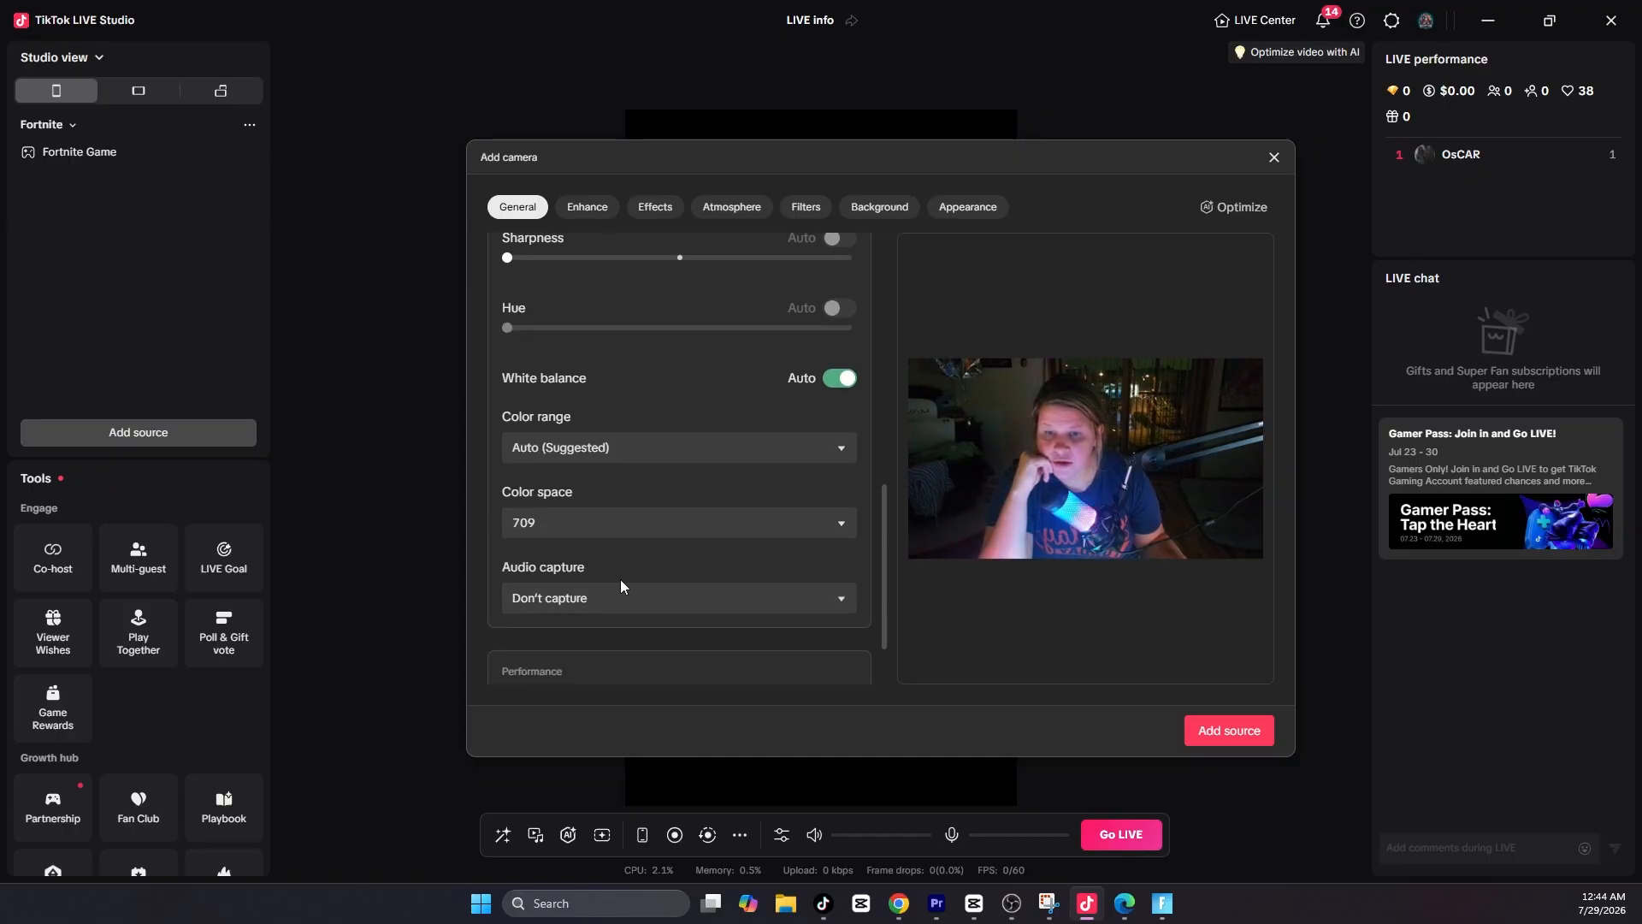
# Add the camera source to the scene with the Shape enhancement at 100 and the Cutout background
pyautogui.click(587, 206)
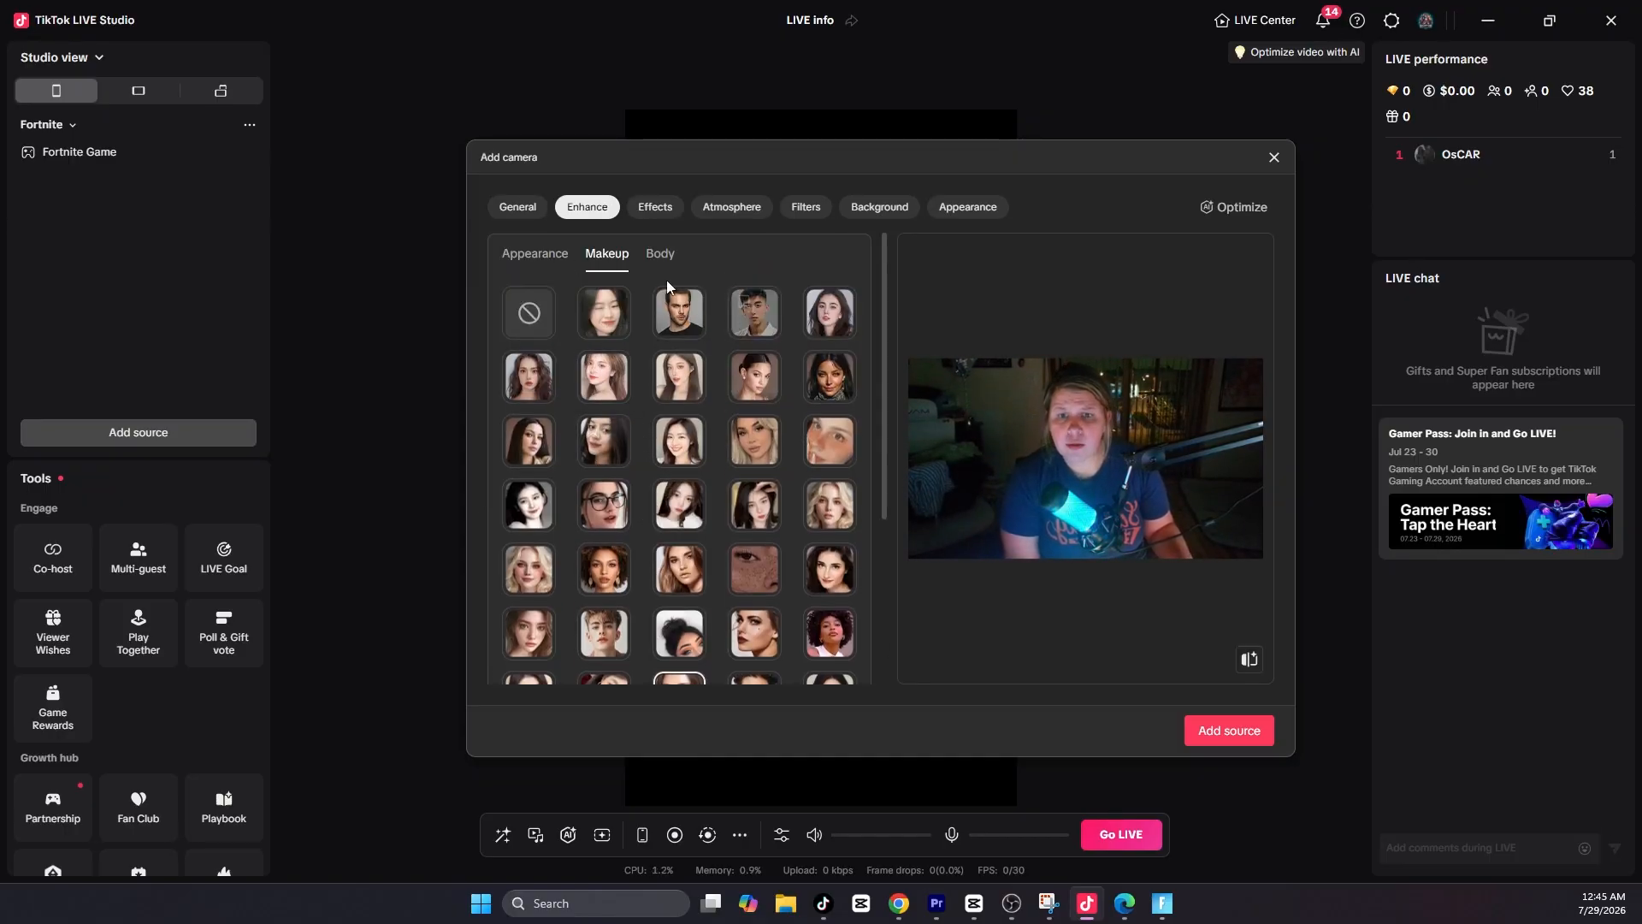
pyautogui.click(521, 260)
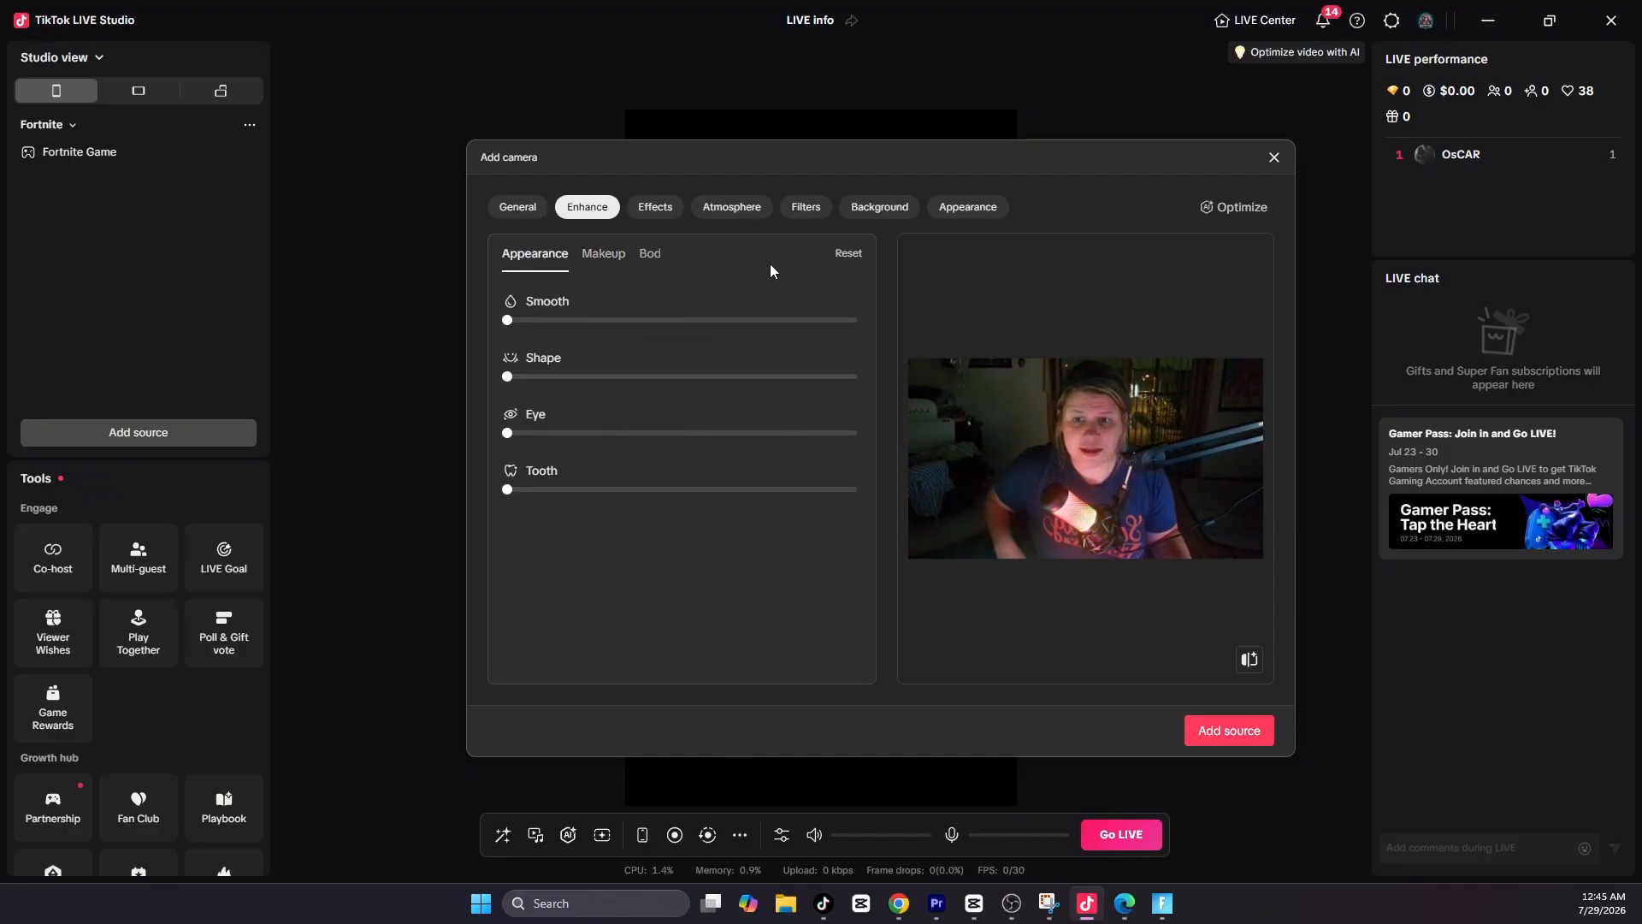
pyautogui.moveTo(507, 376); pyautogui.dragTo(875, 381)
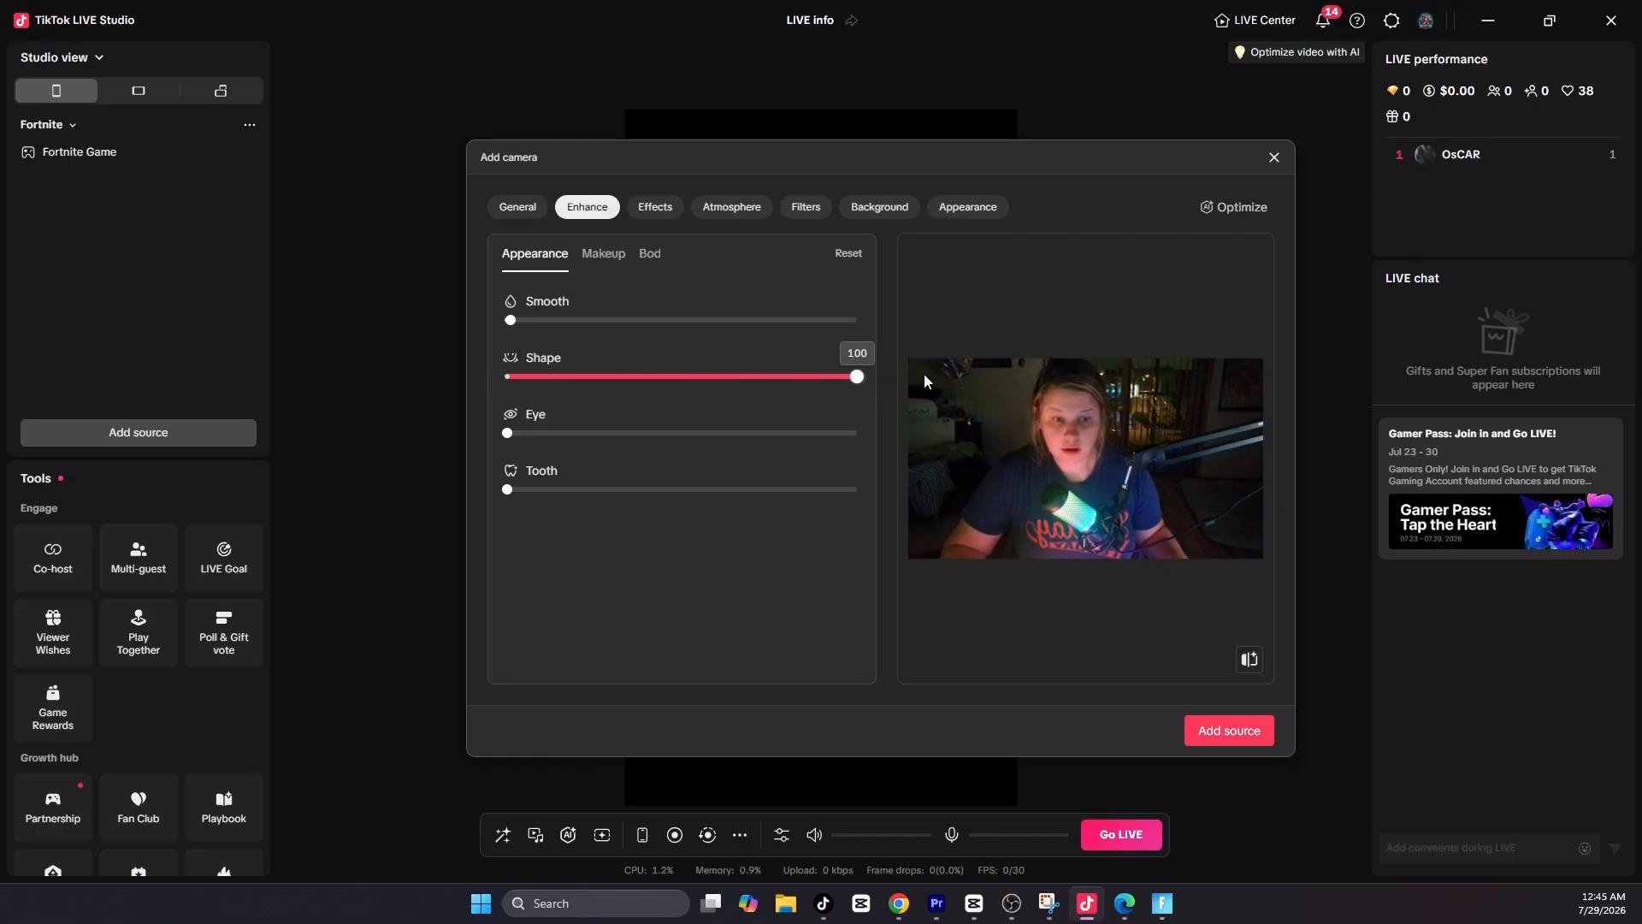
pyautogui.click(881, 207)
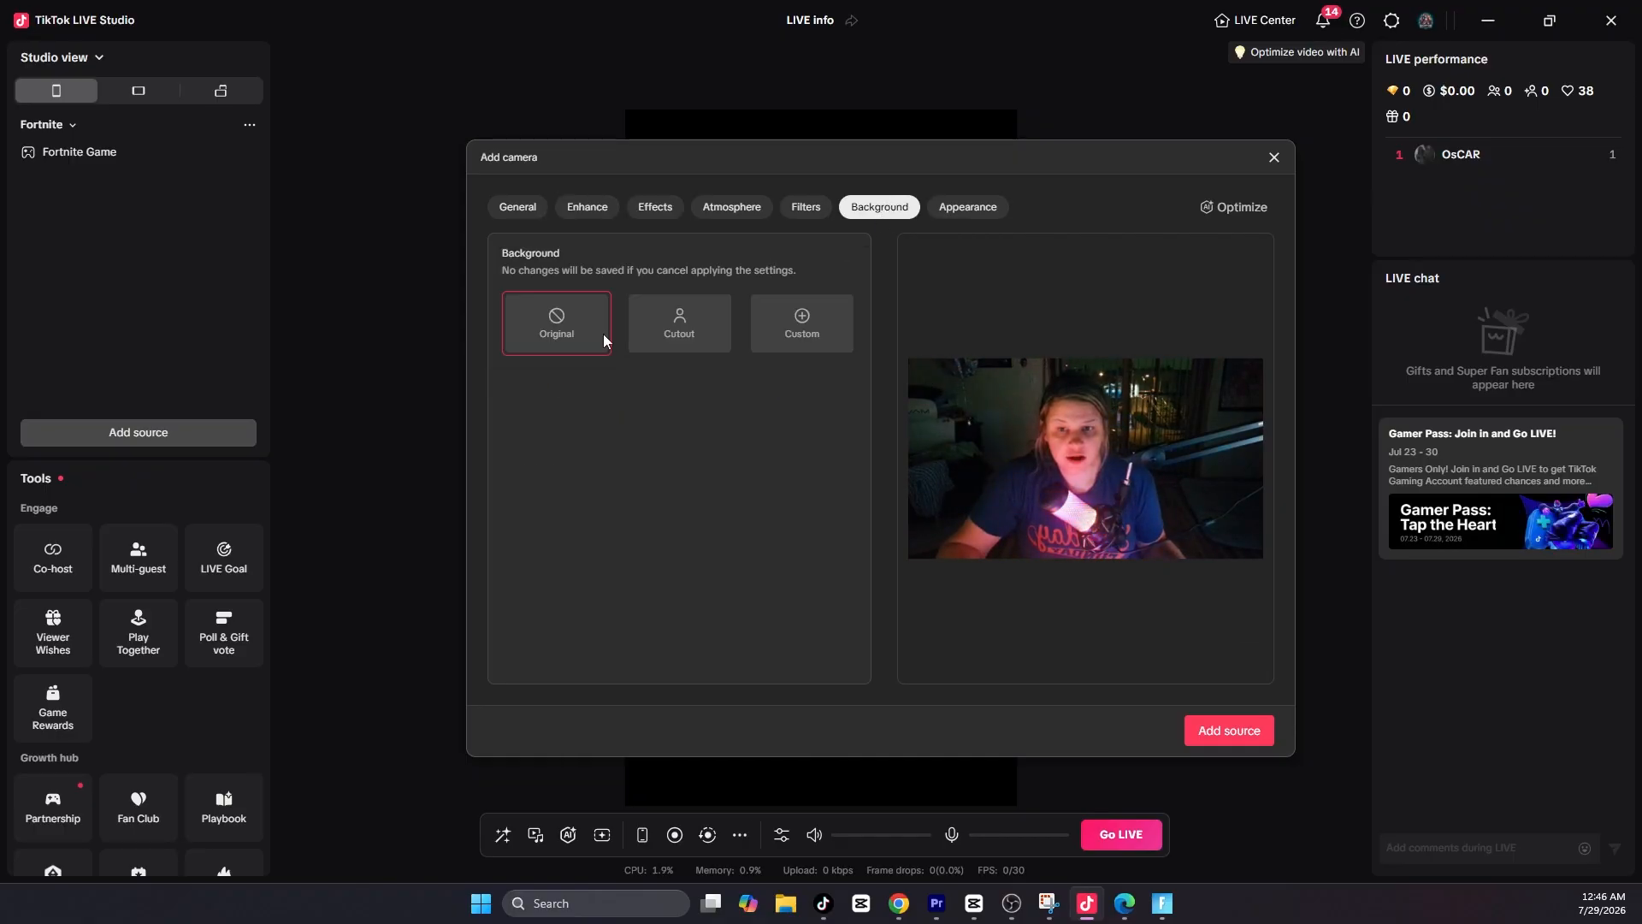
pyautogui.click(667, 325)
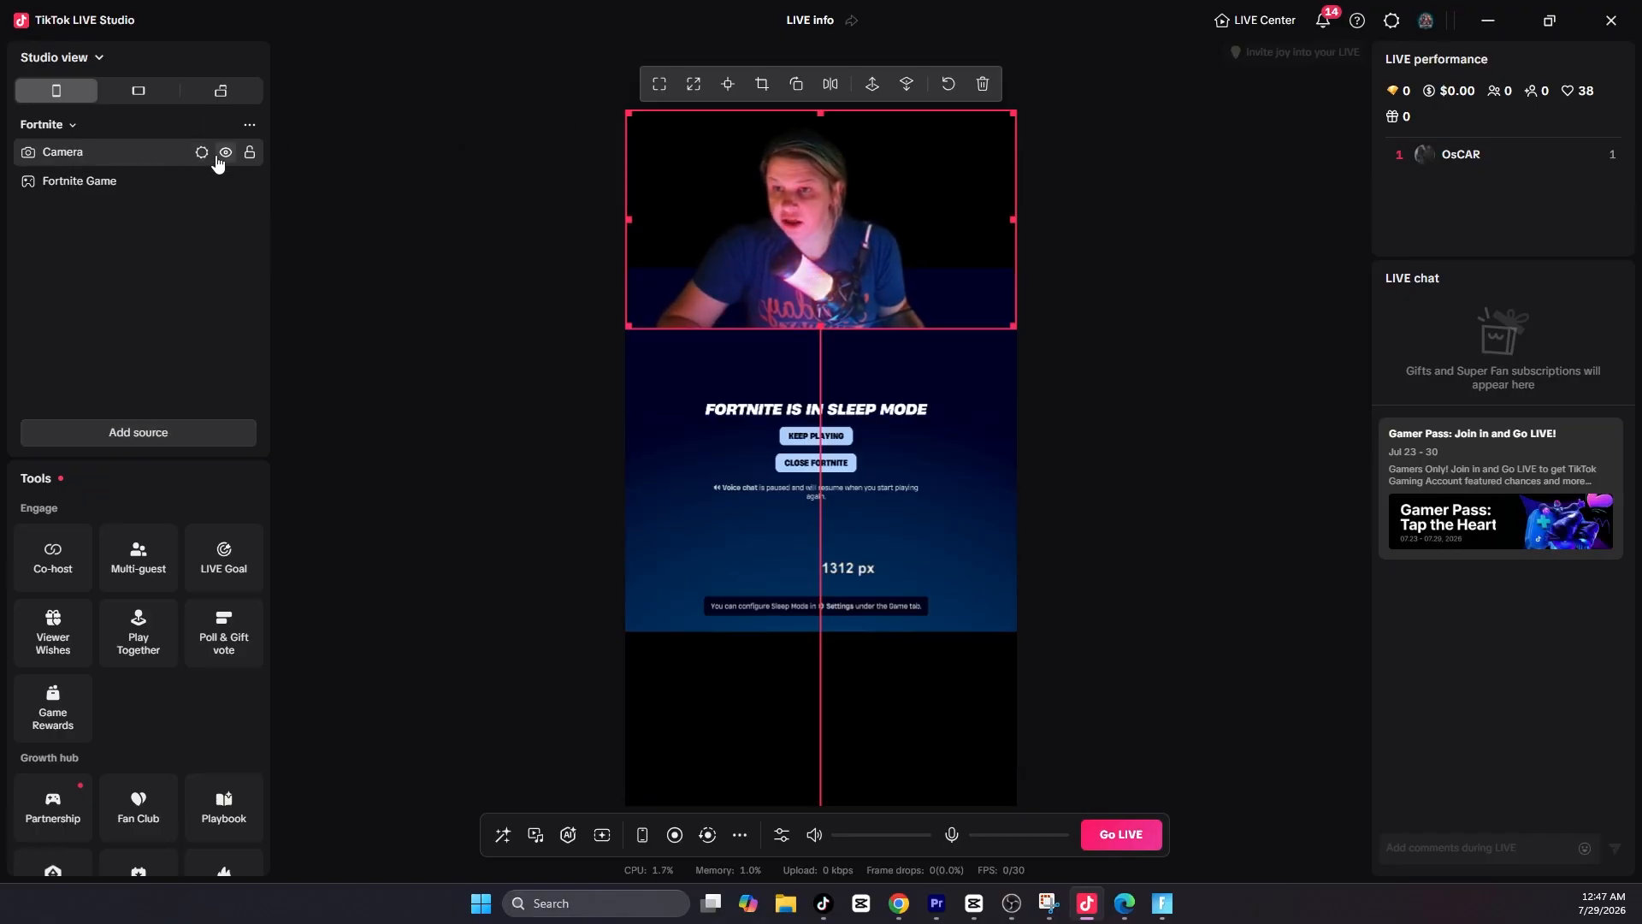
# Restore the camera's original background and move the Fortnite Game source above the Camera source in the layer order
pyautogui.click(202, 153)
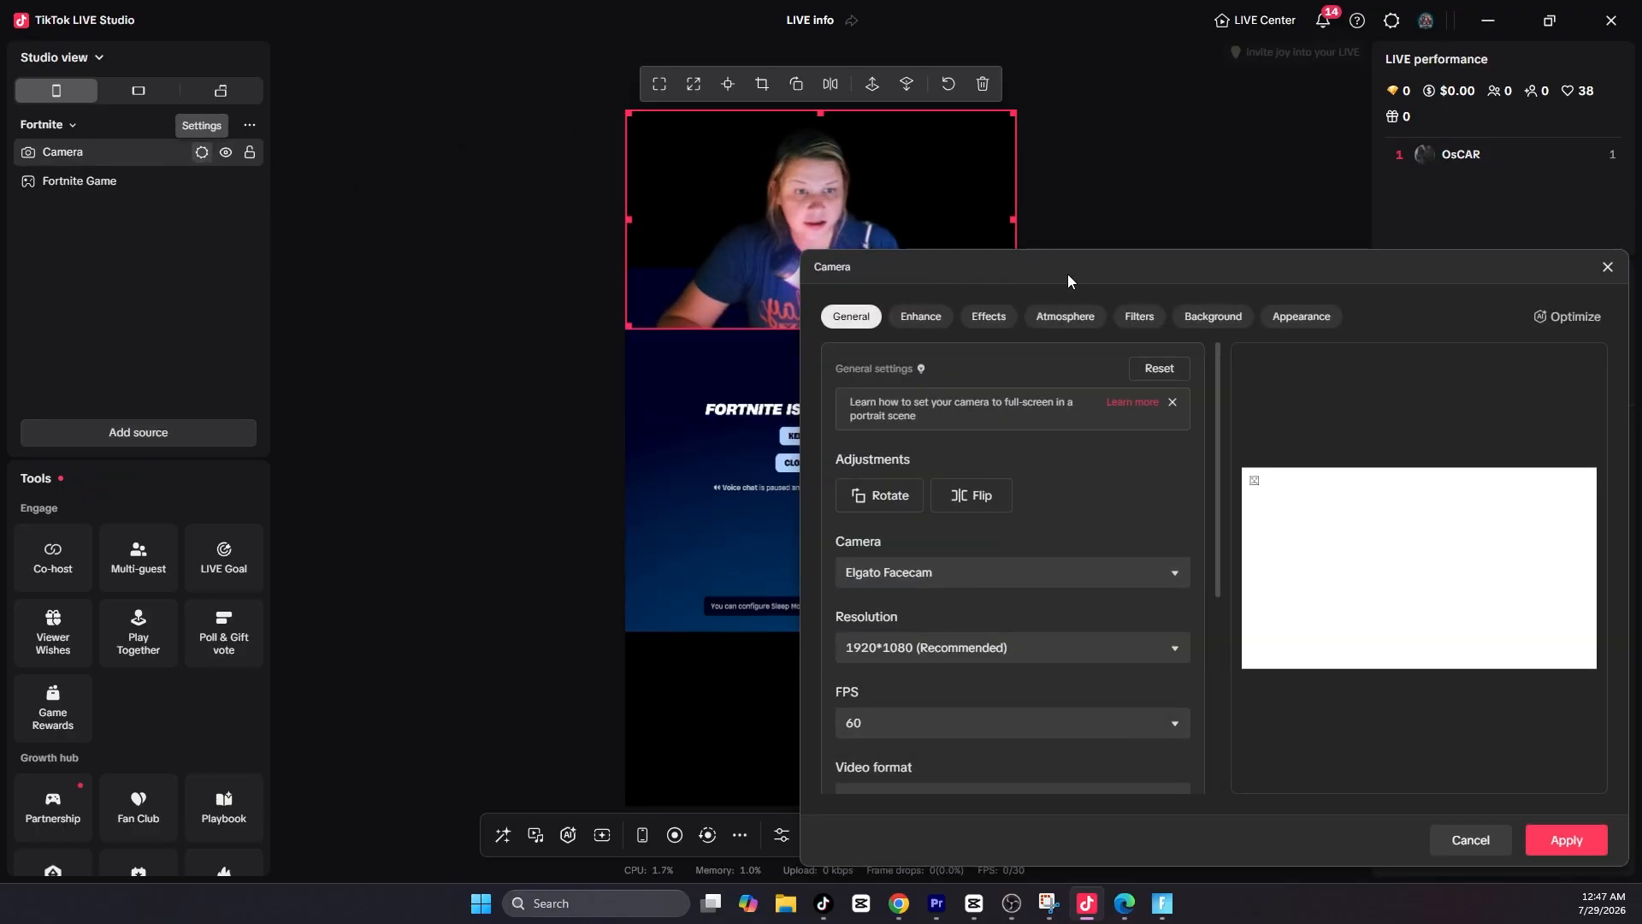
pyautogui.moveTo(1199, 278); pyautogui.dragTo(875, 248)
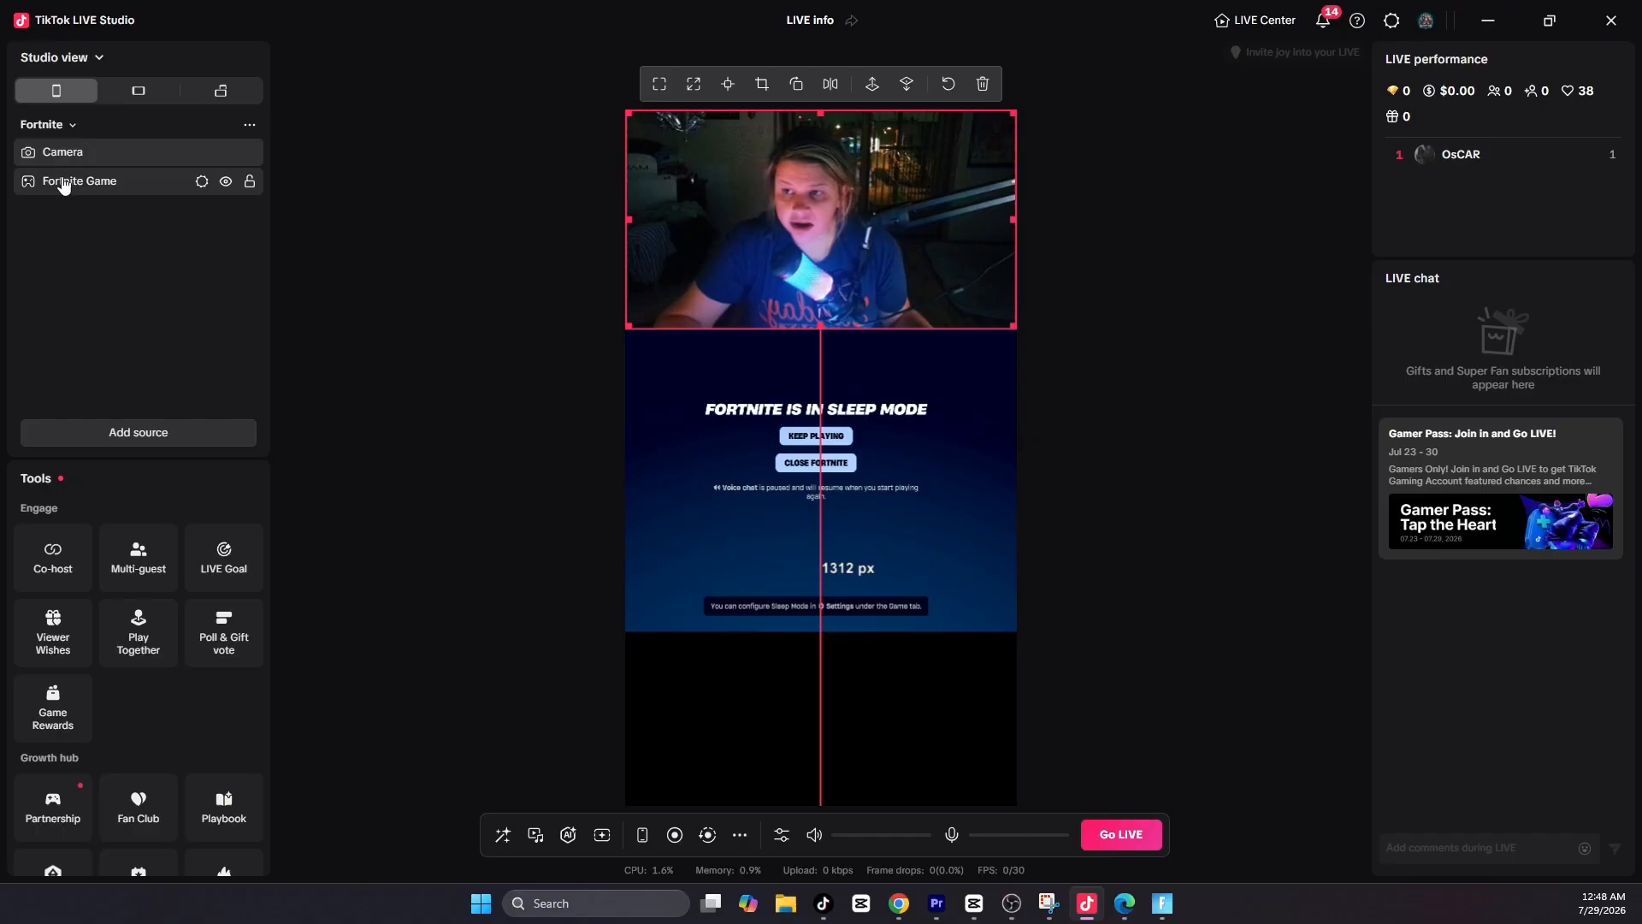
pyautogui.moveTo(67, 186); pyautogui.dragTo(103, 154)
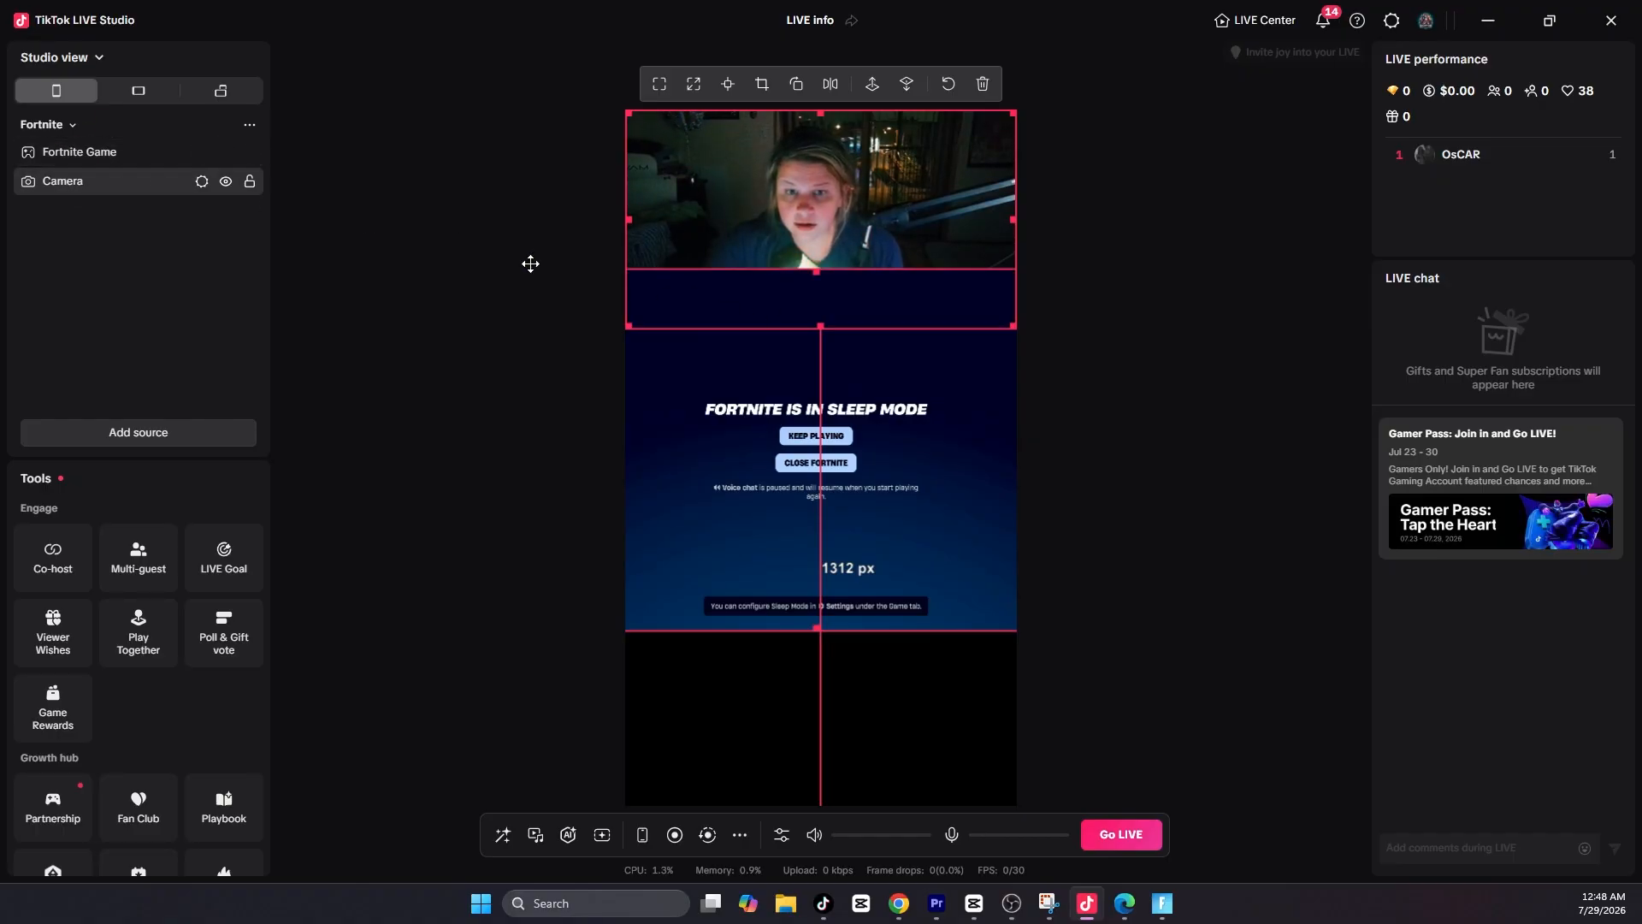
pyautogui.click(728, 325)
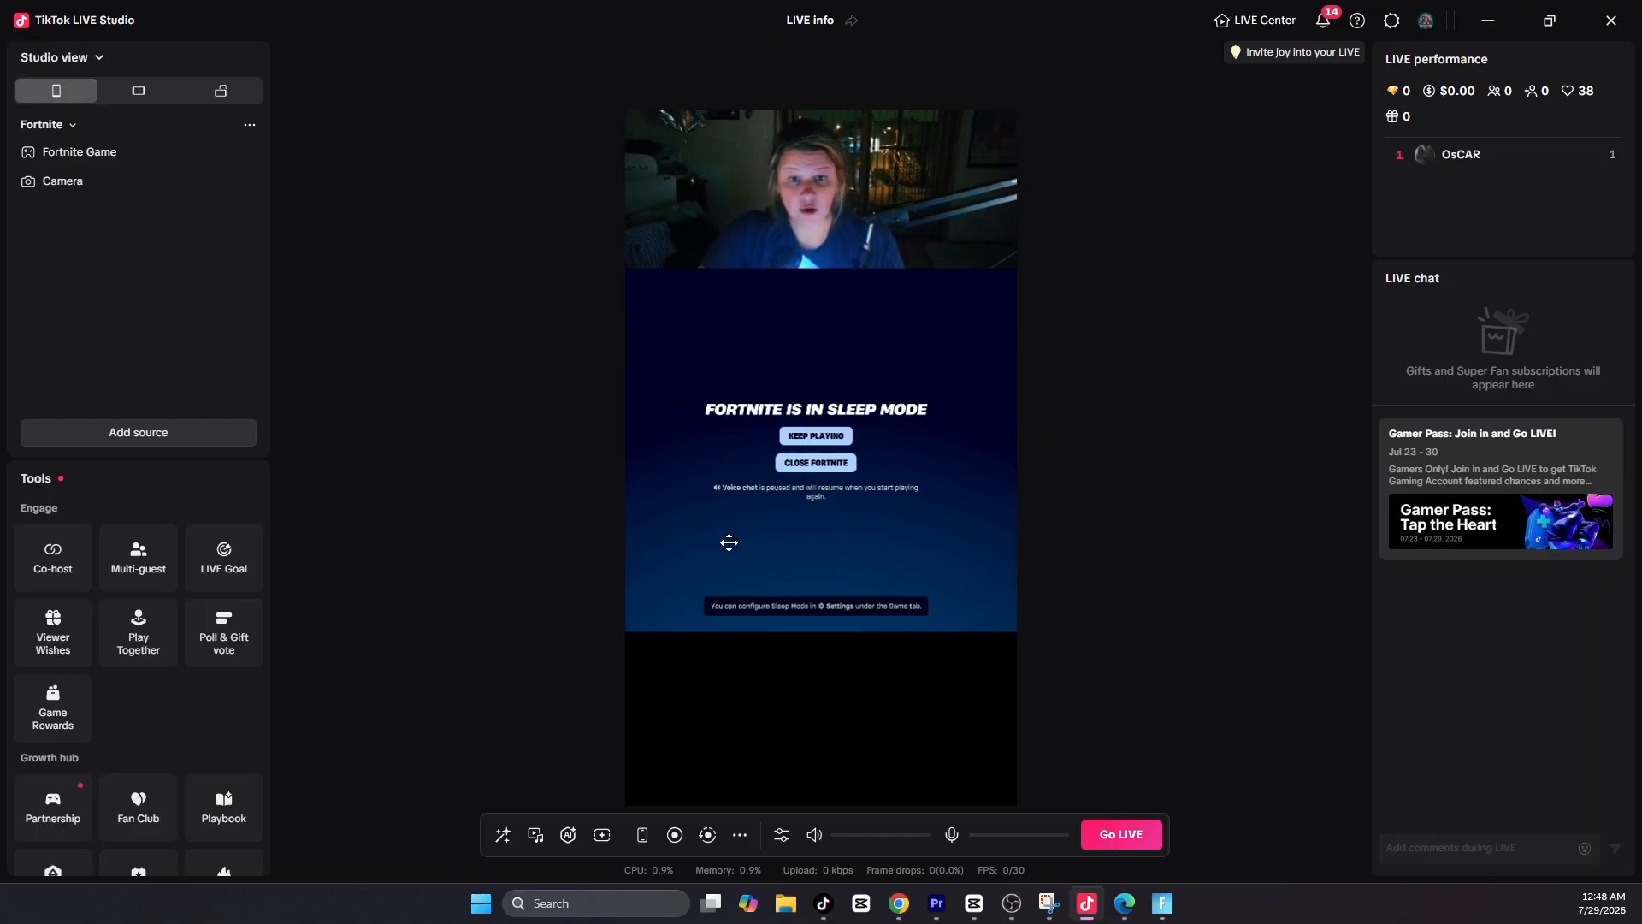
# Examine the audio mixer and its options for adding a microphone and an audio source
pyautogui.scroll(-1, 163, 633)
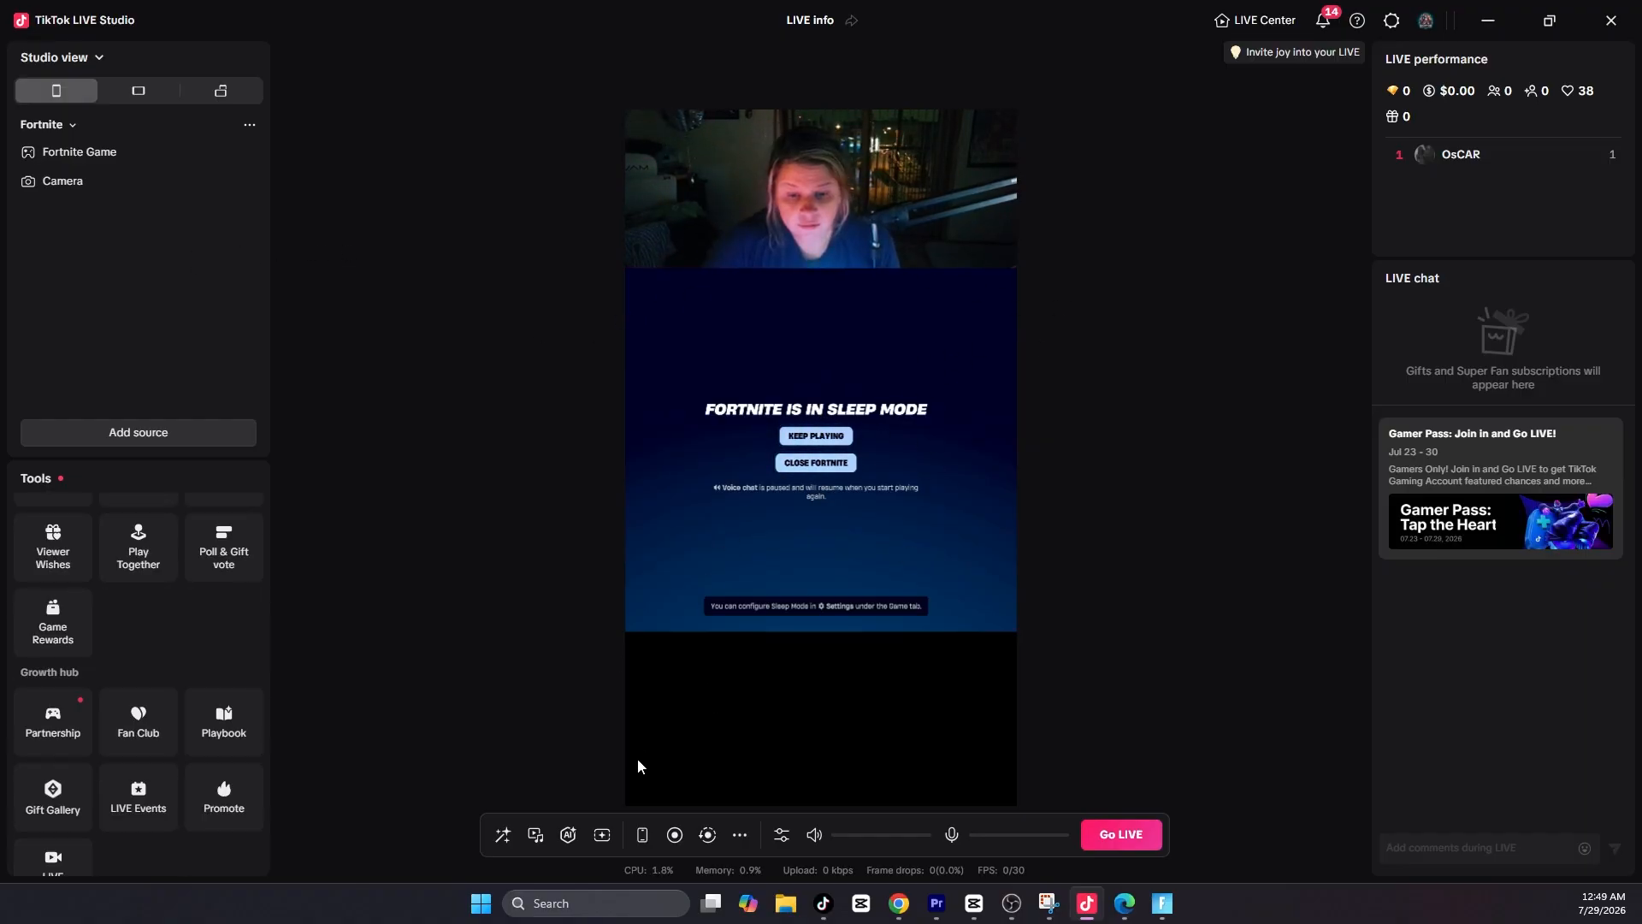
pyautogui.click(782, 835)
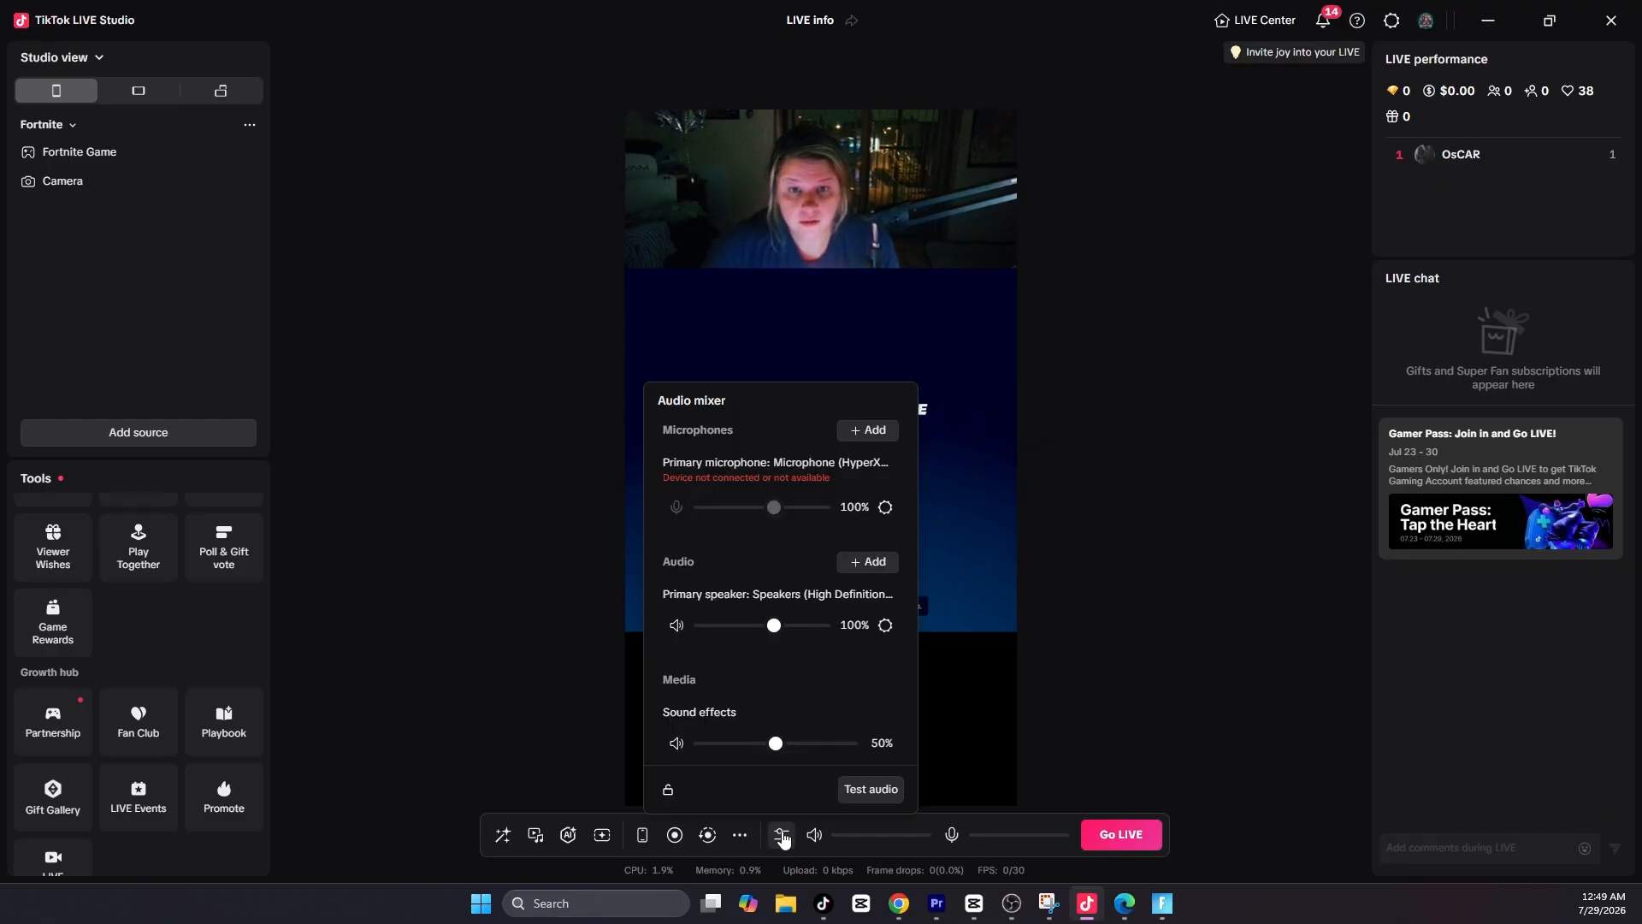
pyautogui.click(860, 437)
pyautogui.click(816, 217)
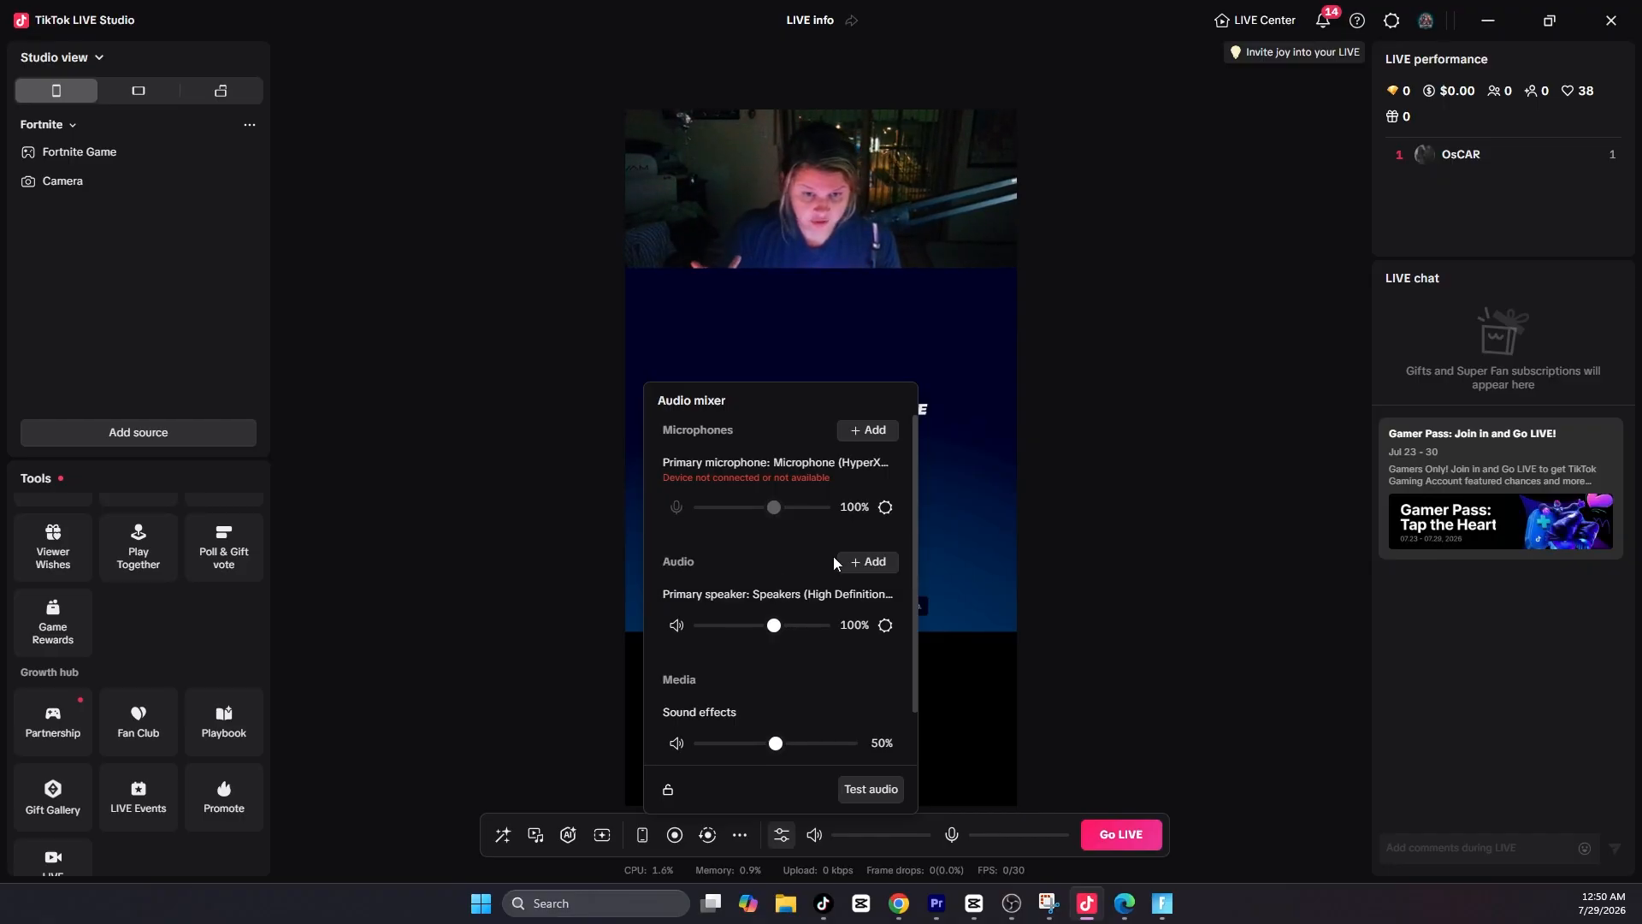
pyautogui.click(865, 564)
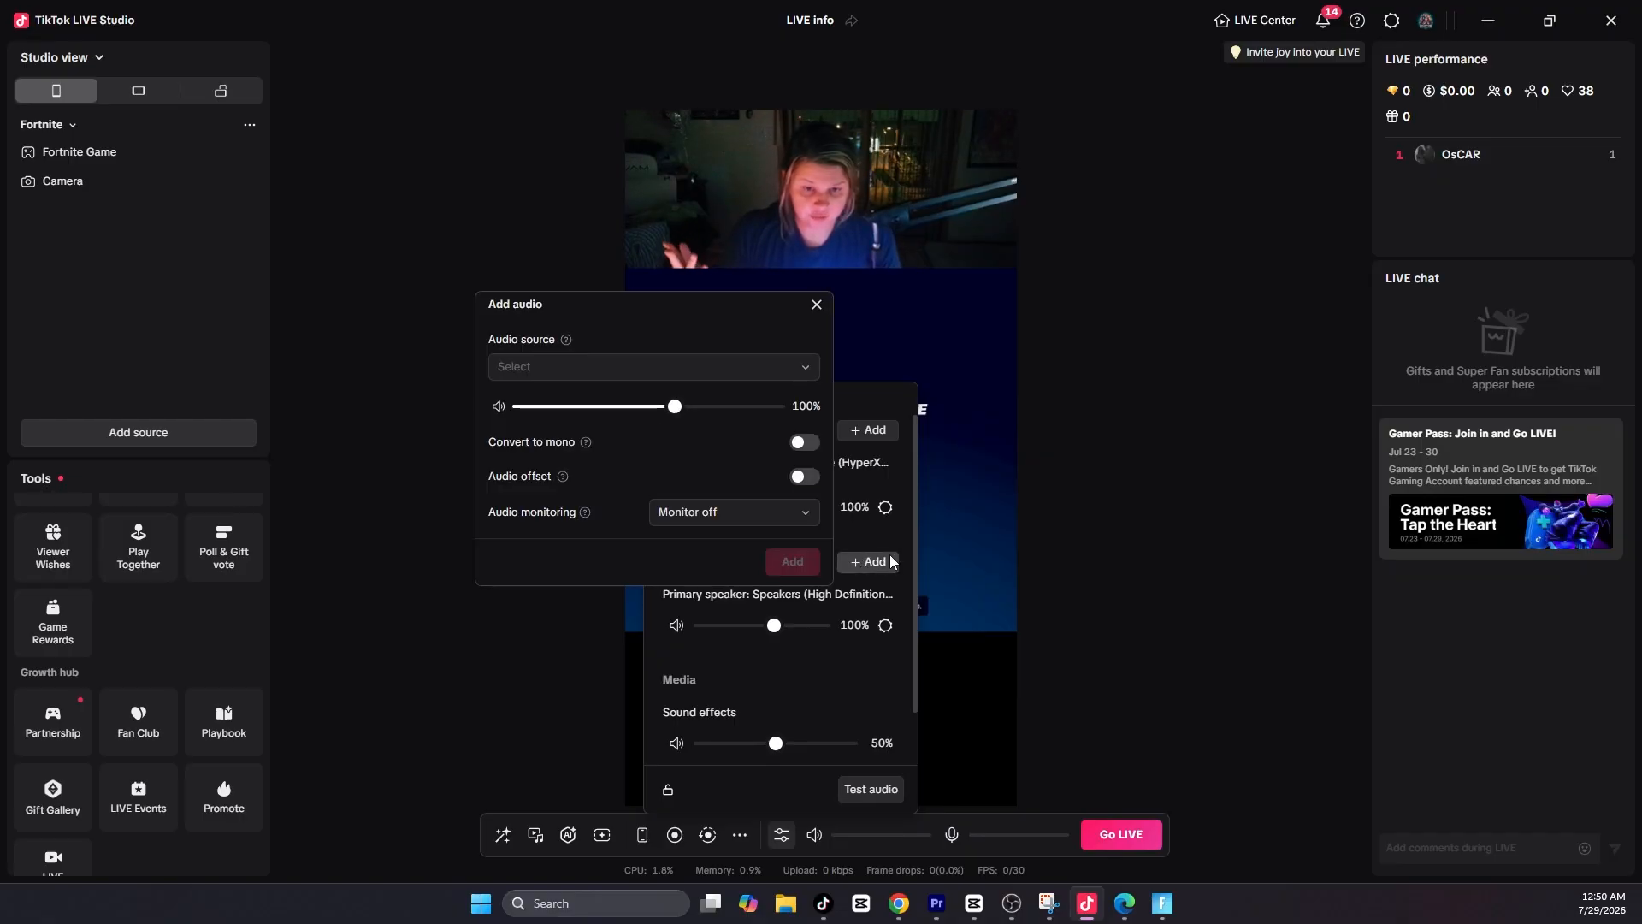
pyautogui.click(675, 368)
pyautogui.scroll(-2, 652, 449)
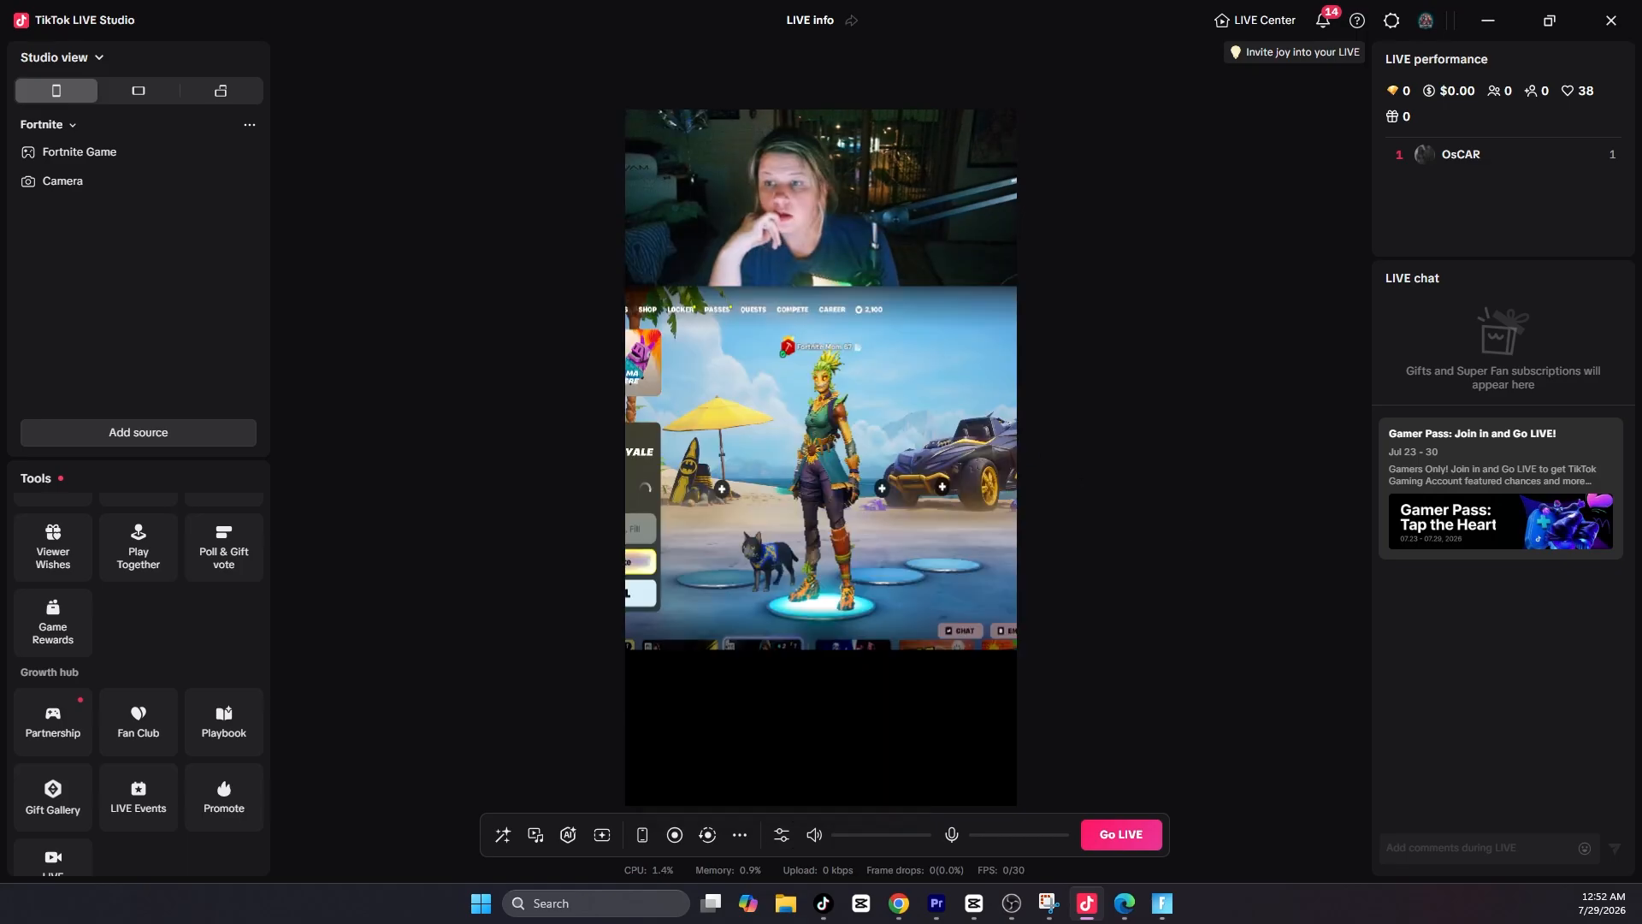
# Add a text source reading "Follow please" and place it horizontally centered, about 438 px below the canvas's top
pyautogui.click(66, 427)
pyautogui.click(624, 365)
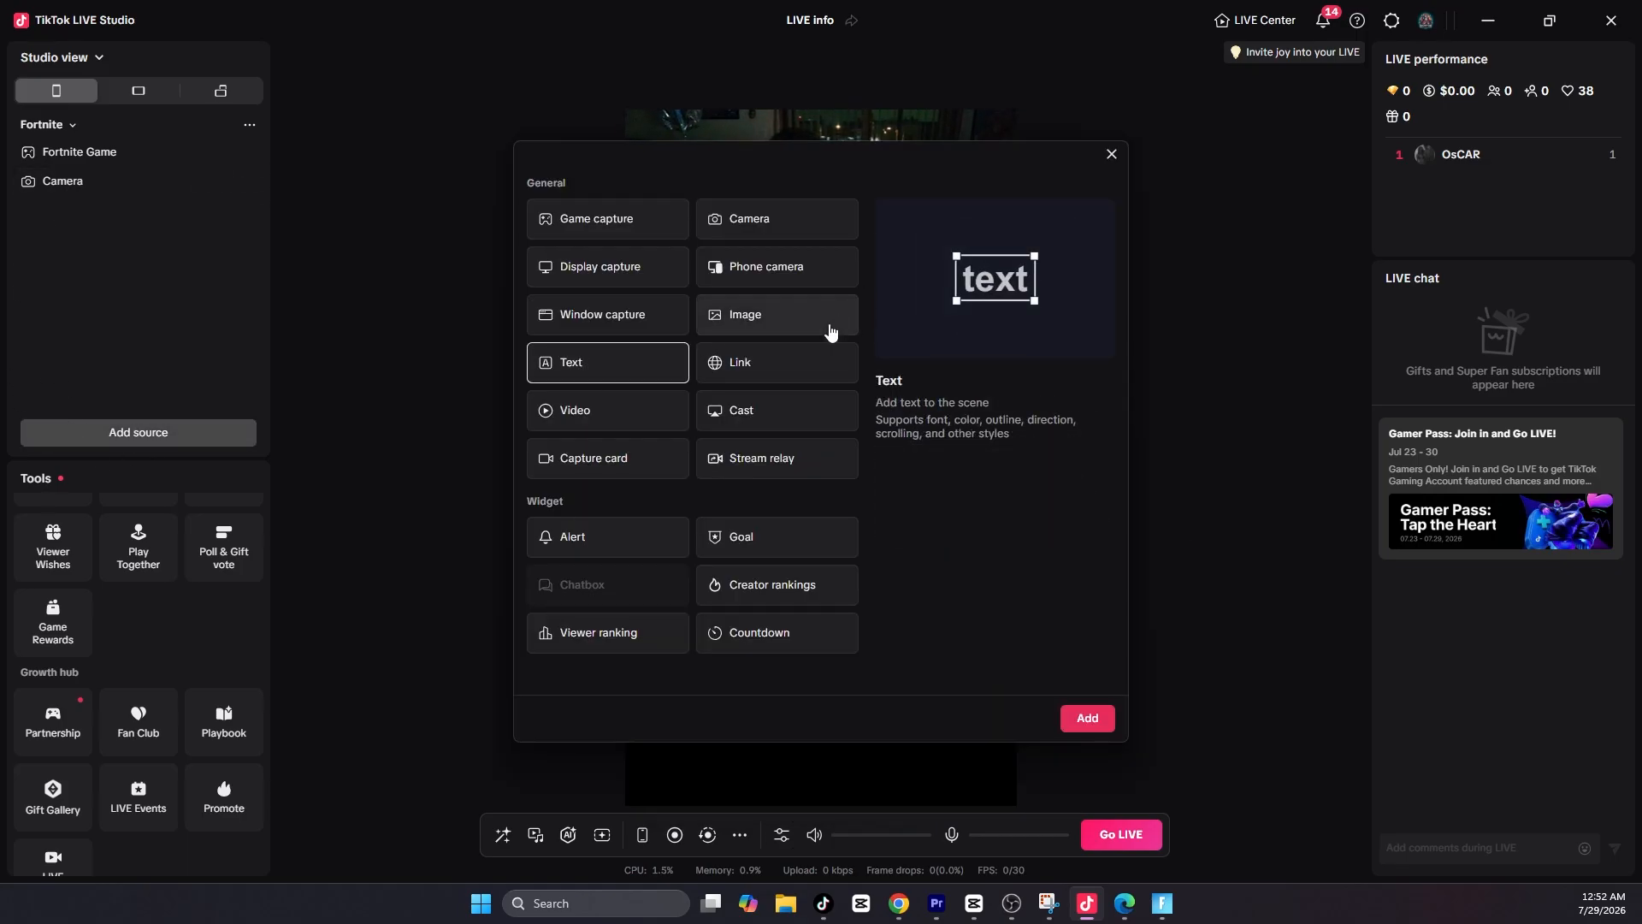
pyautogui.click(1087, 717)
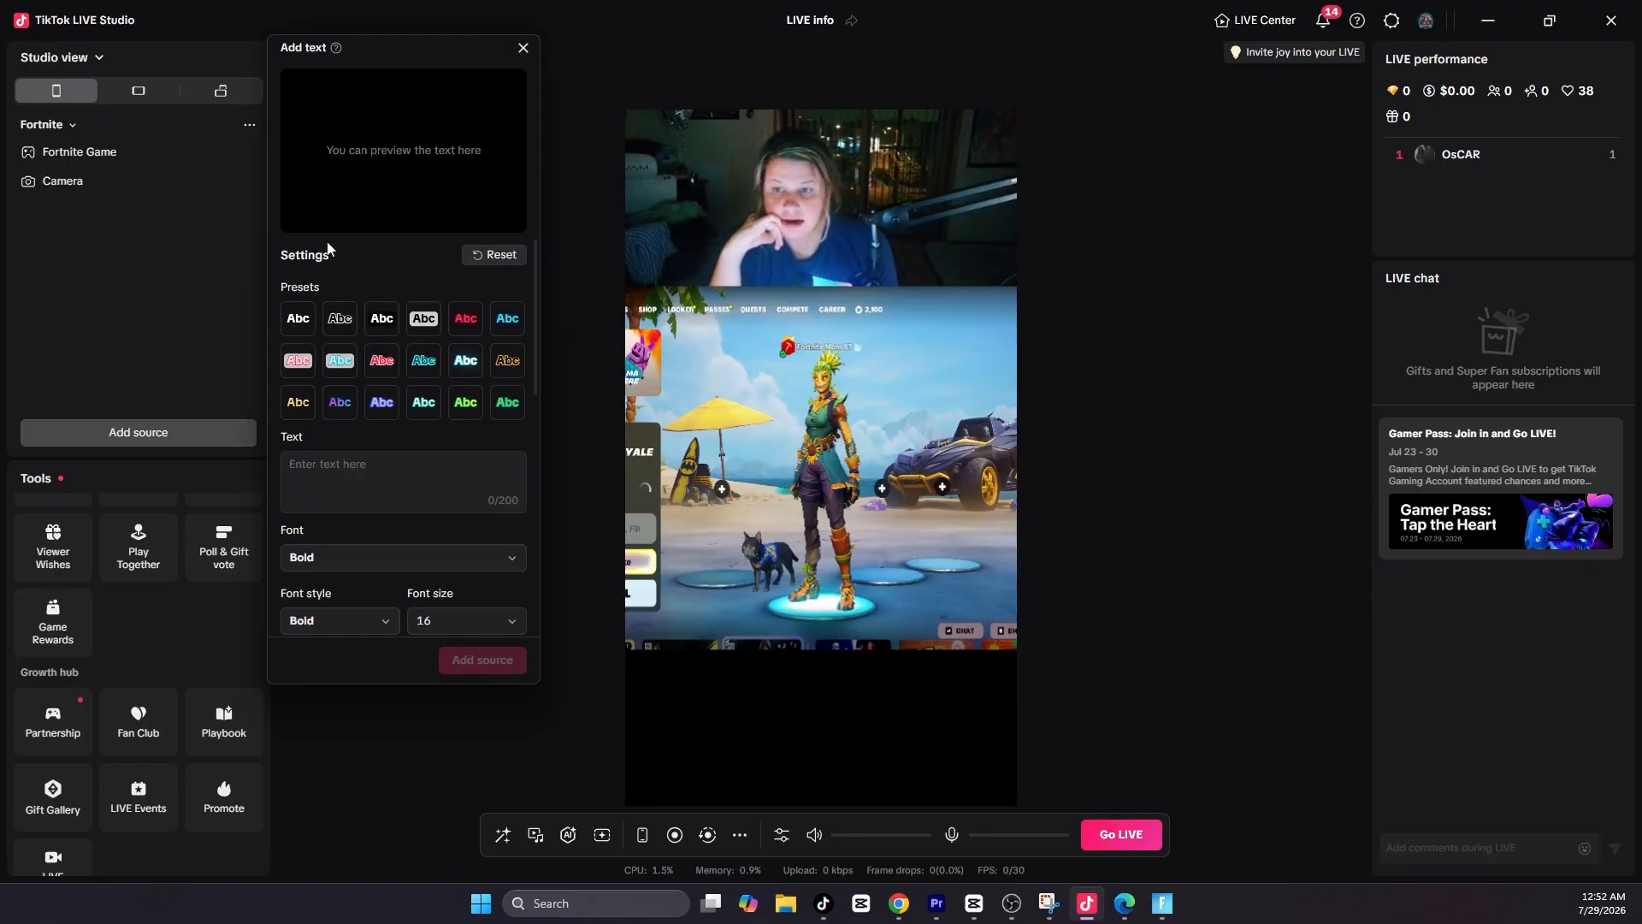
pyautogui.click(365, 474)
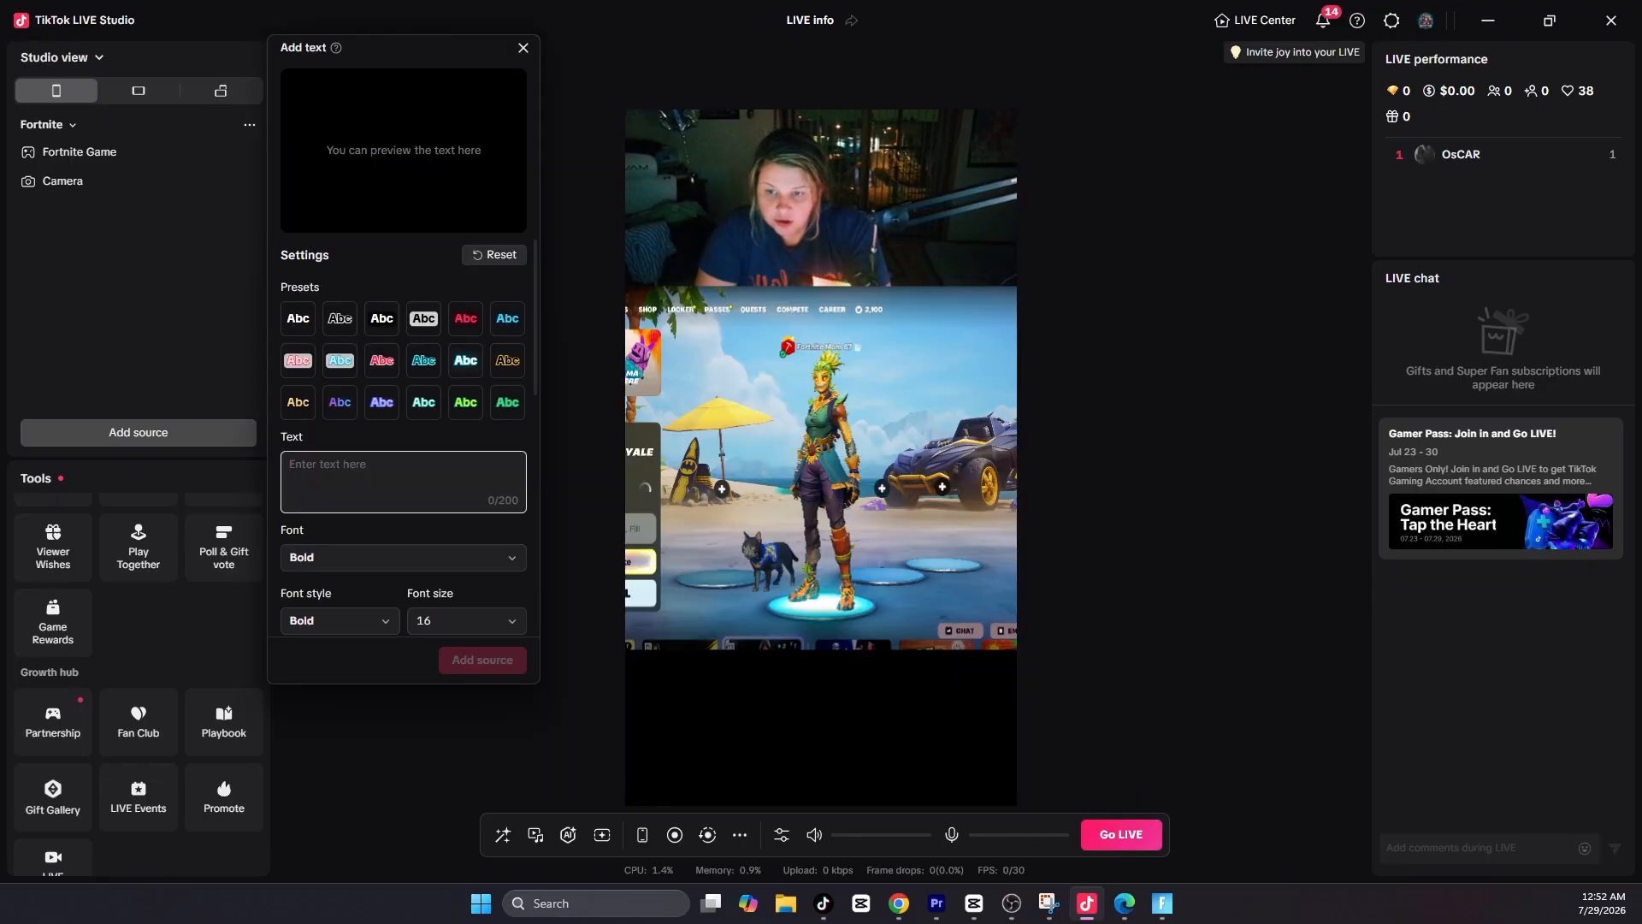
pyautogui.write('Follow please')
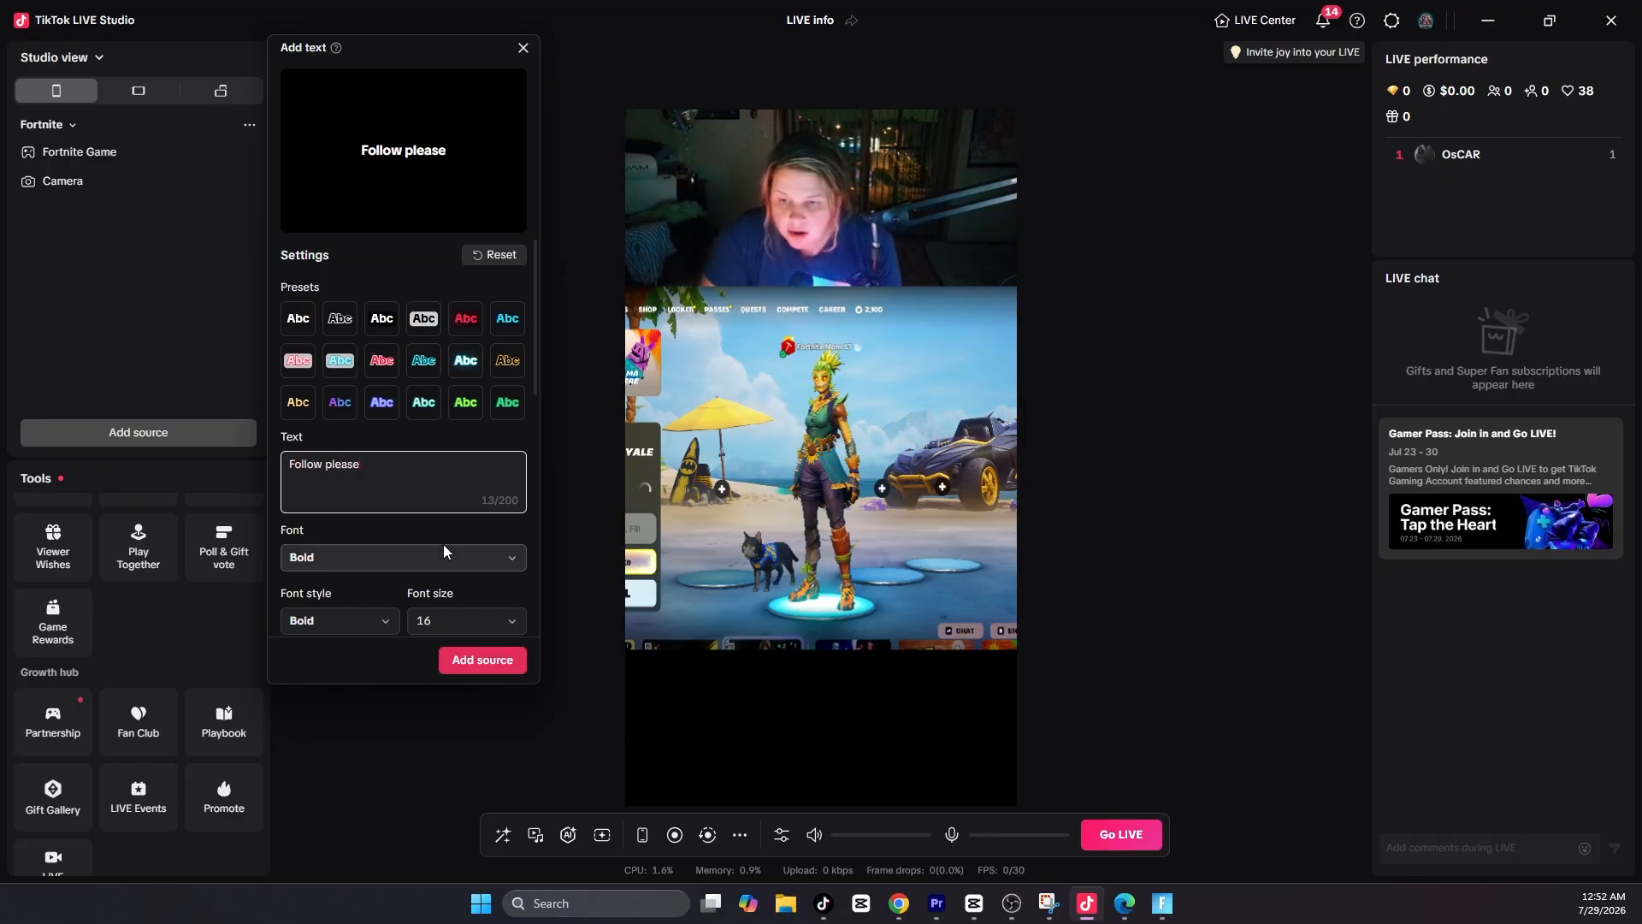
pyautogui.scroll(-3, 402, 556)
pyautogui.click(484, 659)
pyautogui.moveTo(798, 412); pyautogui.dragTo(857, 283)
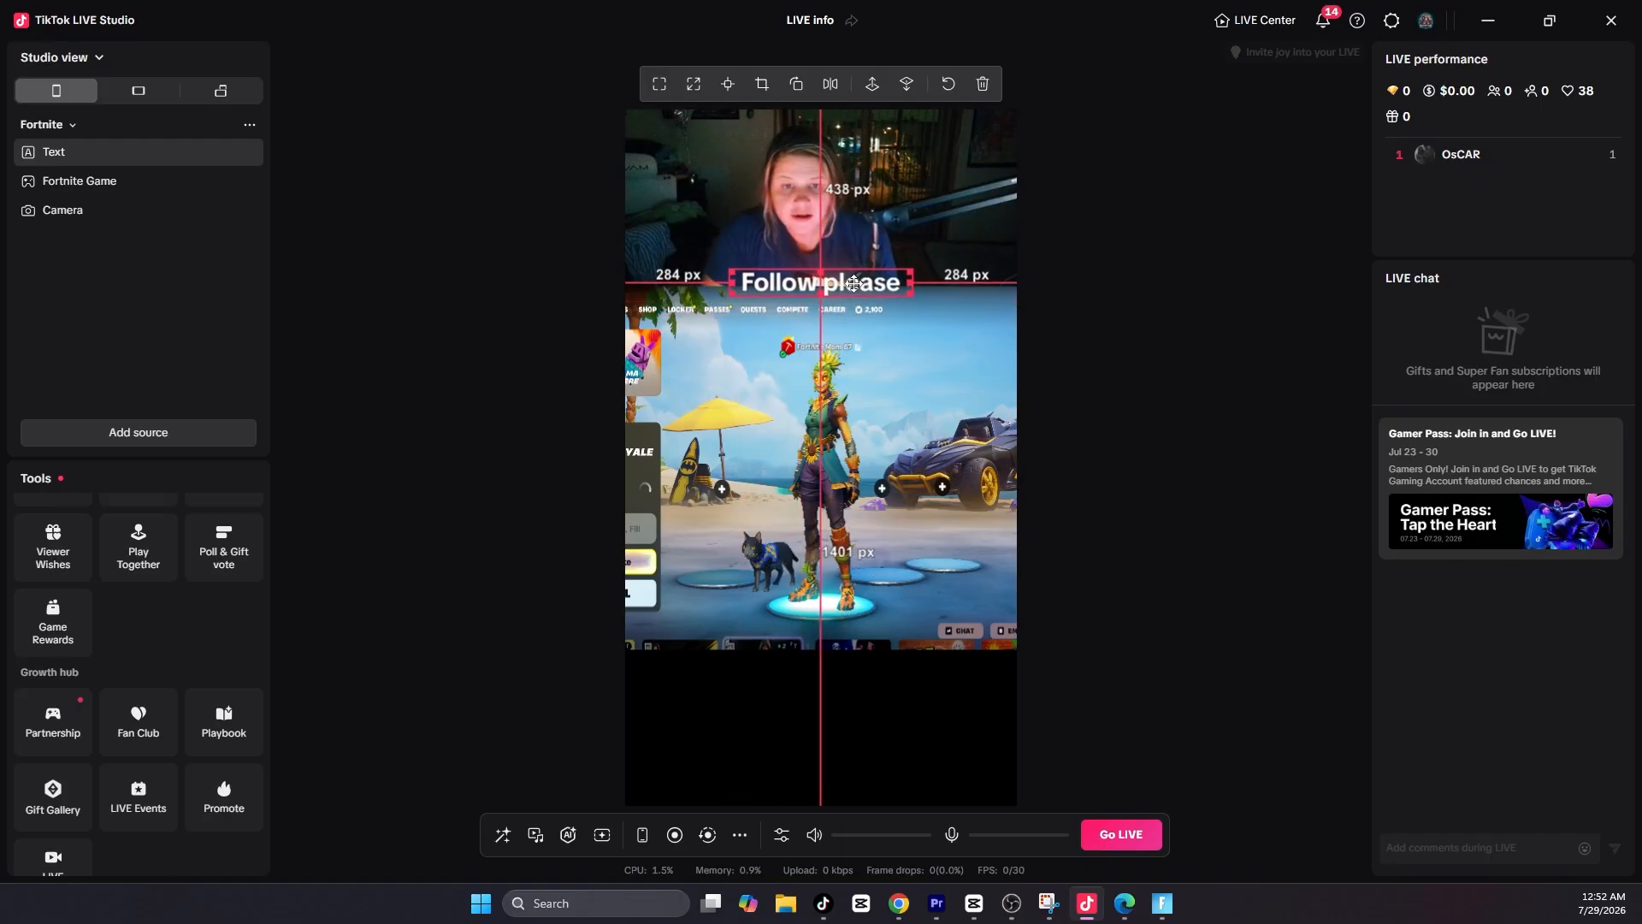
pyautogui.click(200, 381)
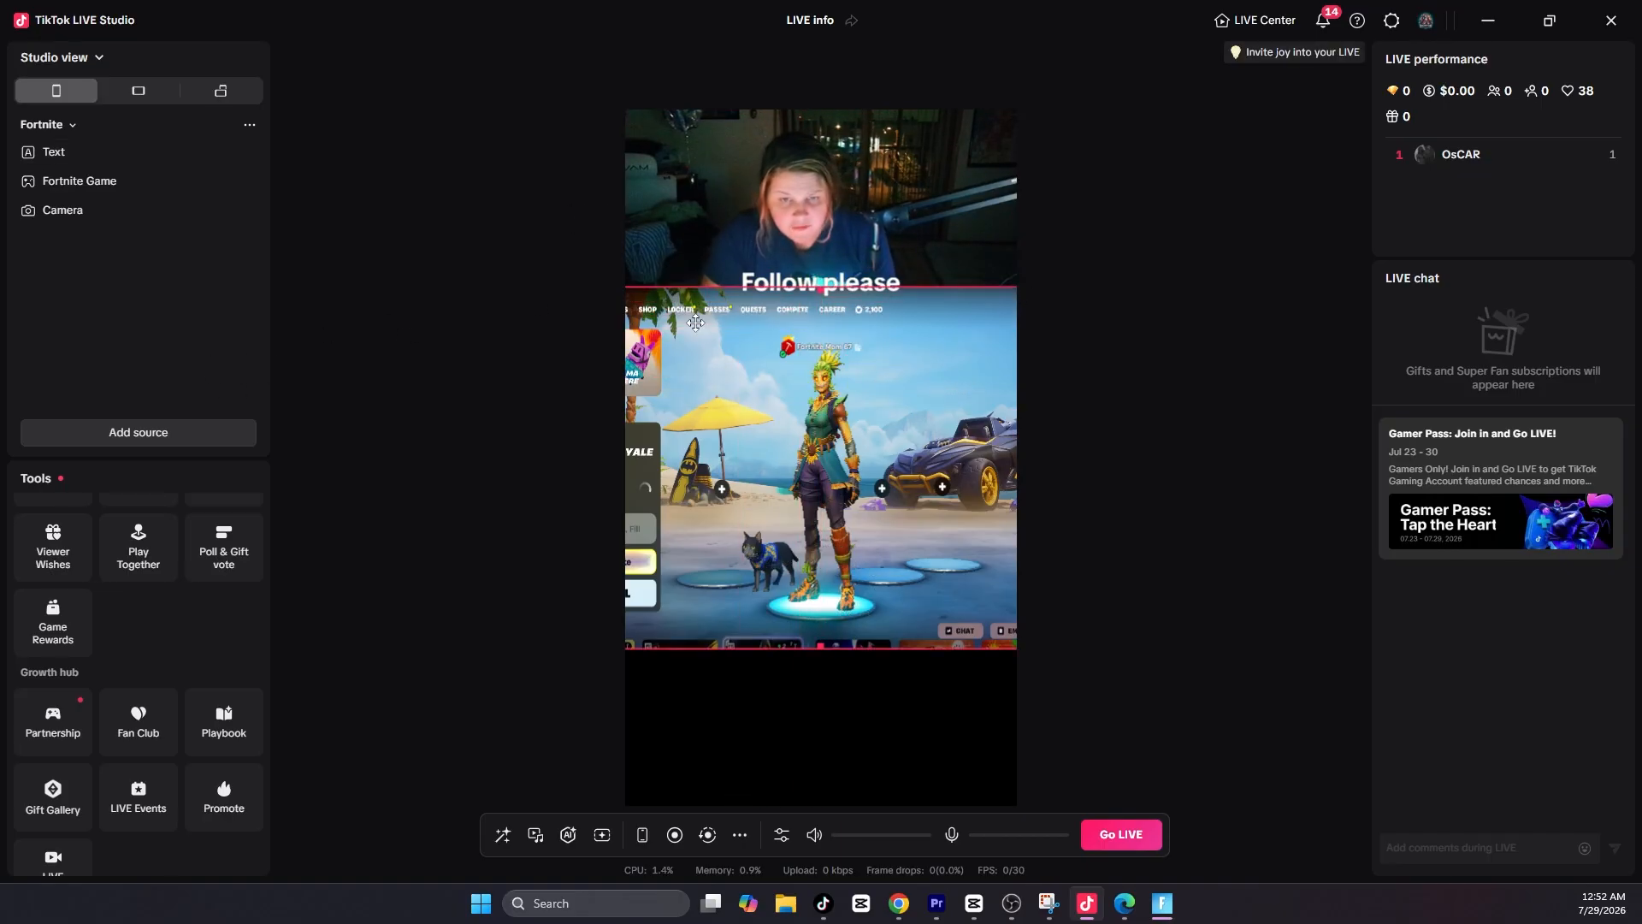
# Add a Followers goal of 12500 described as "NEW Friends Goal", placed about 407 px below the canvas's top
pyautogui.click(165, 435)
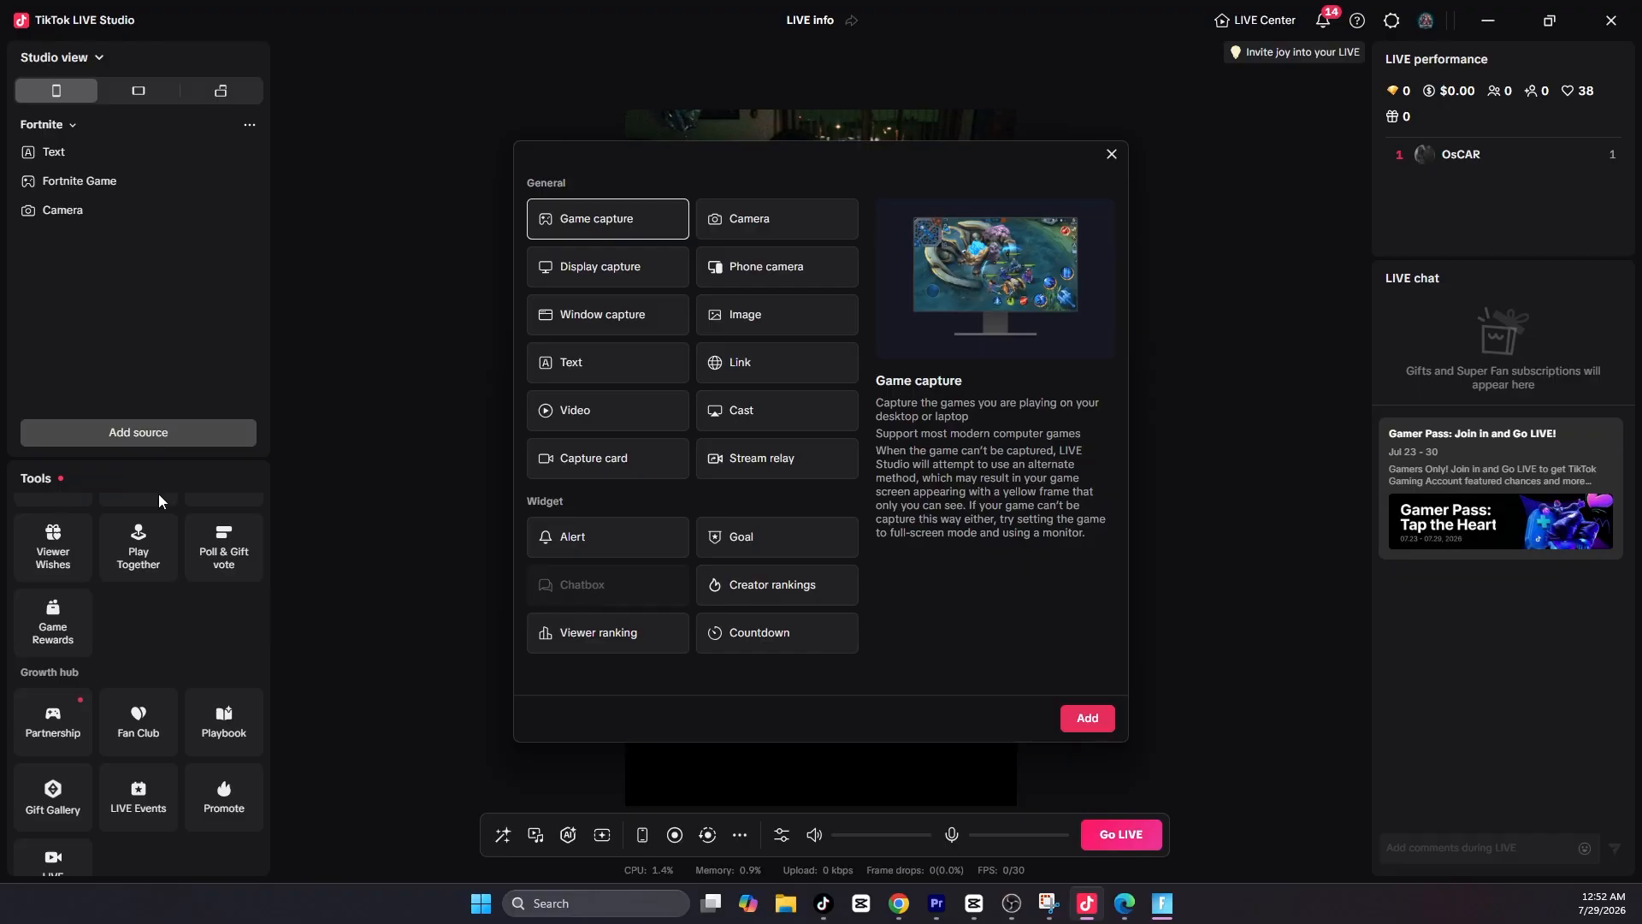
pyautogui.click(773, 539)
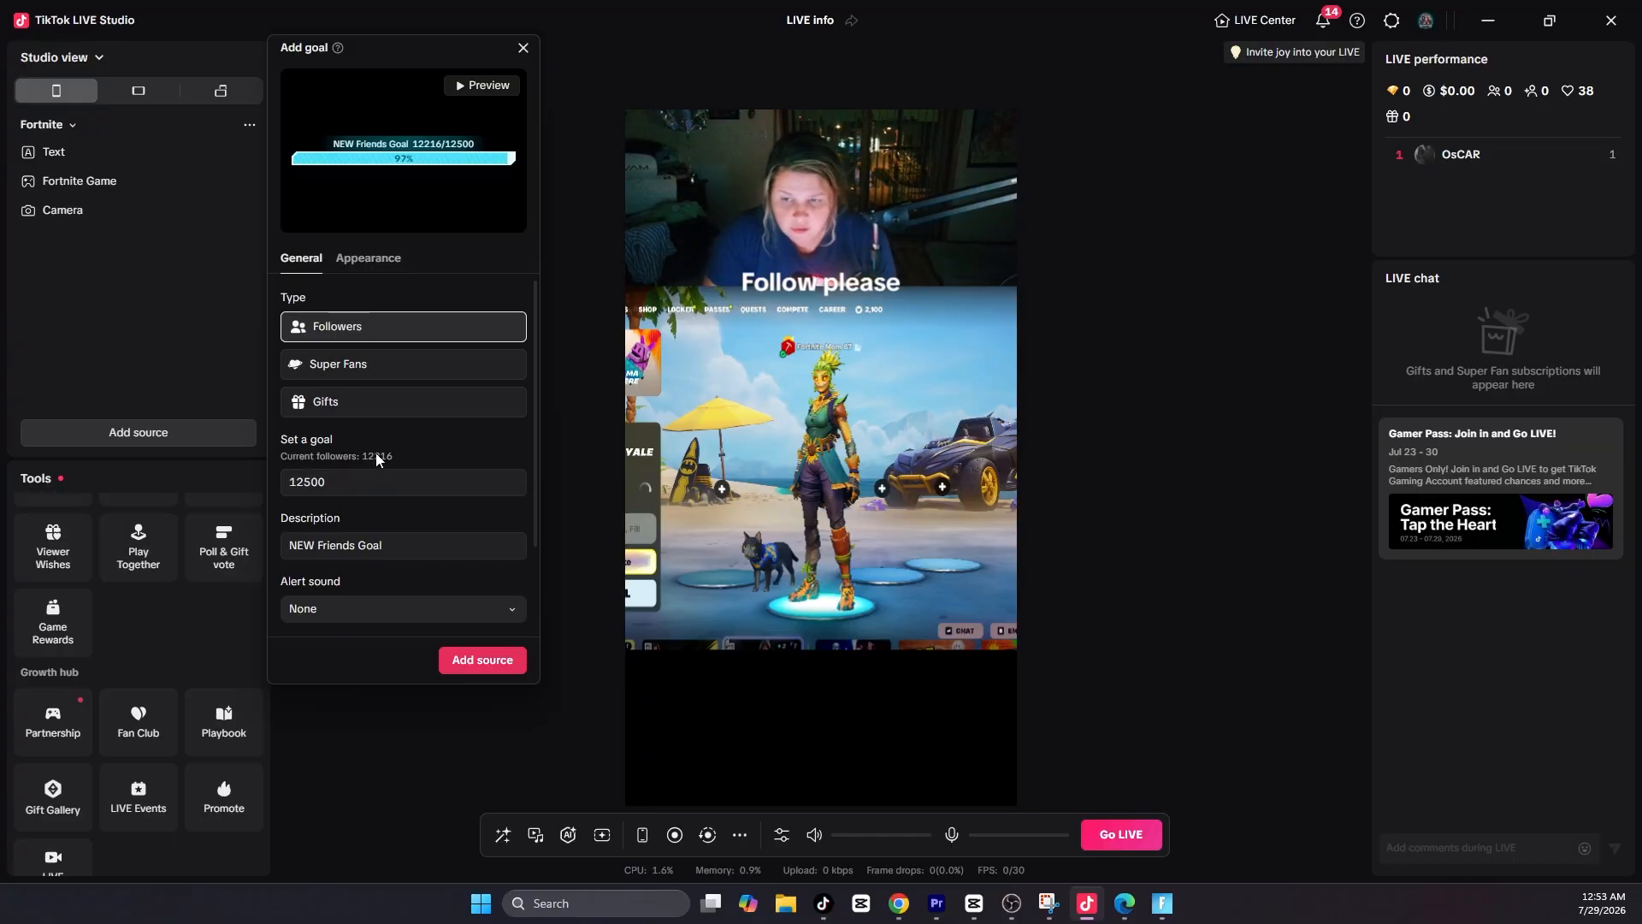
pyautogui.click(407, 482)
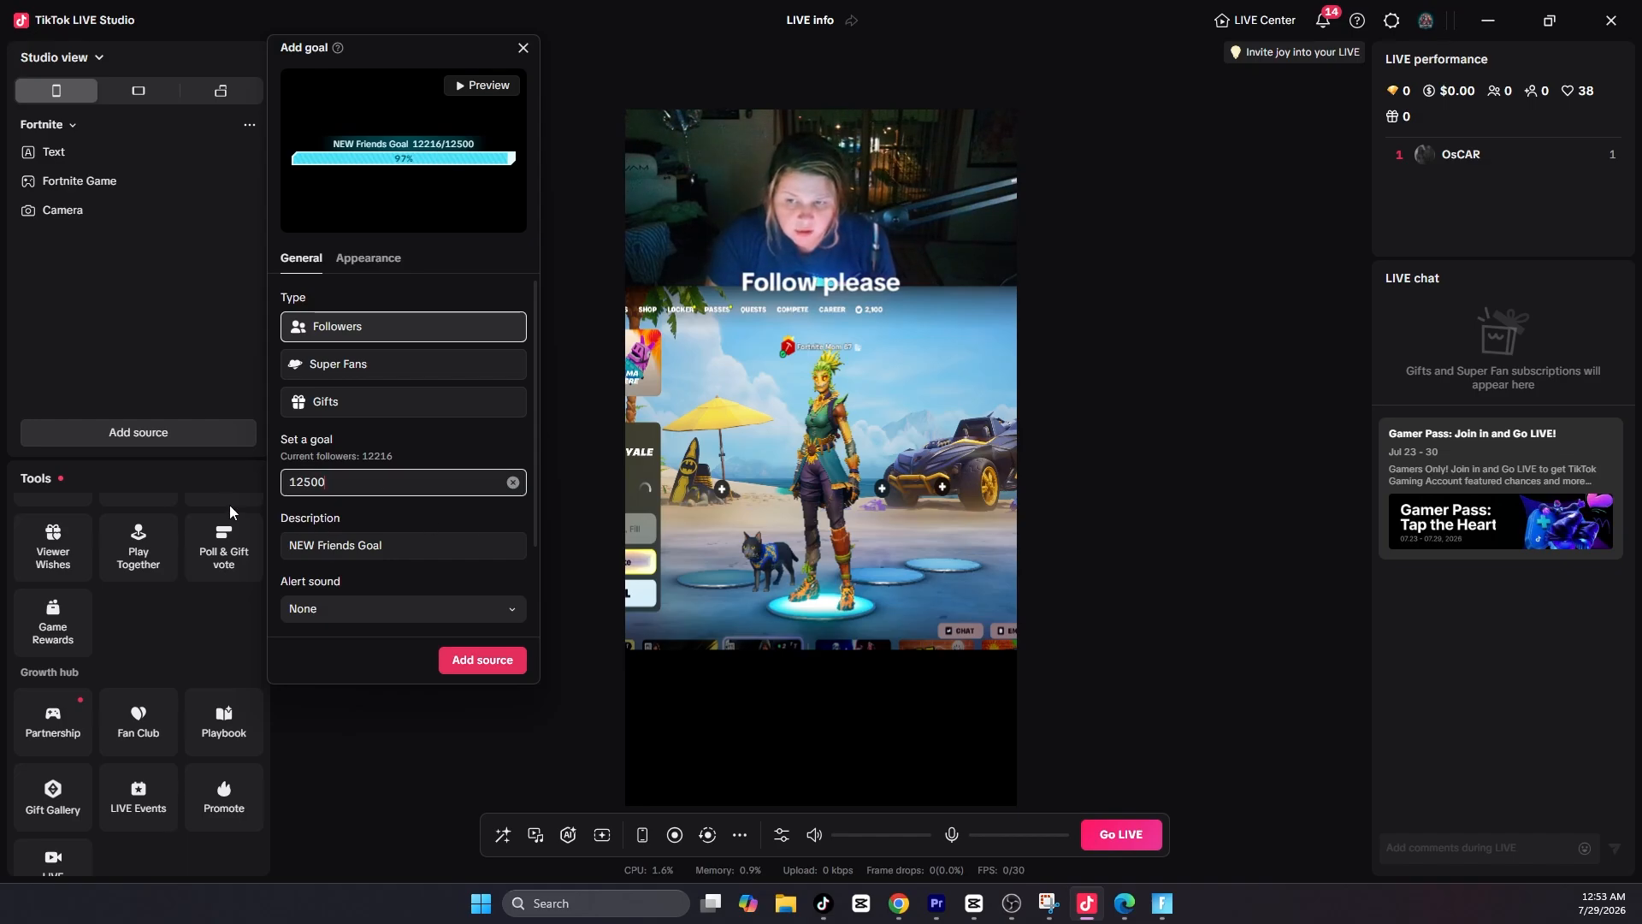
pyautogui.click(367, 545)
pyautogui.scroll(-1, 377, 530)
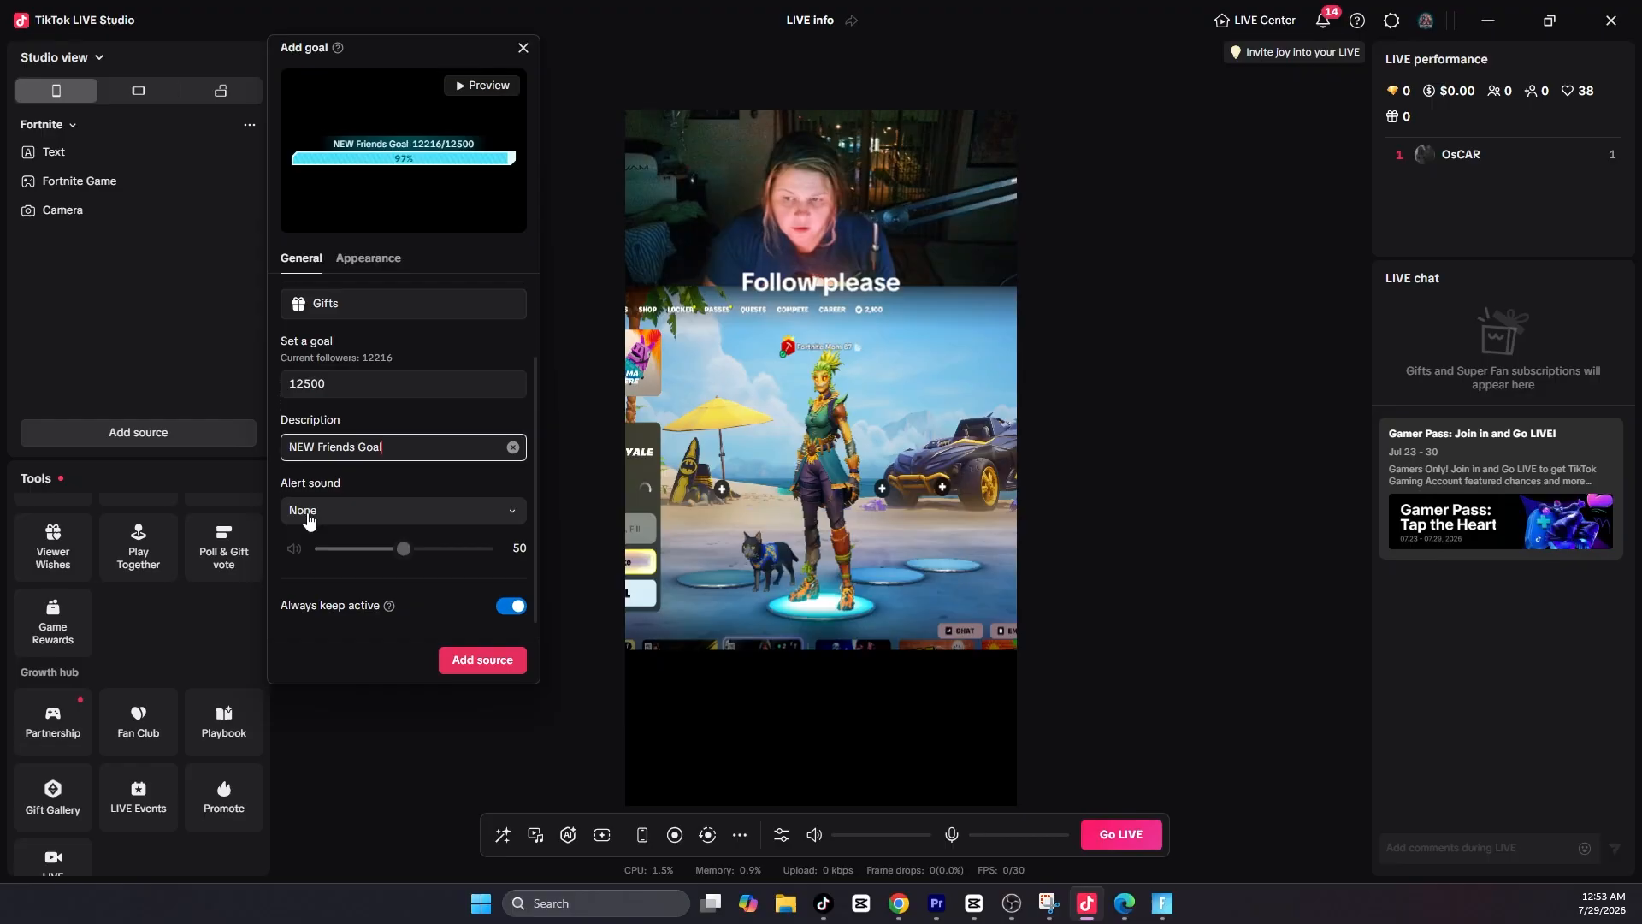
pyautogui.click(444, 663)
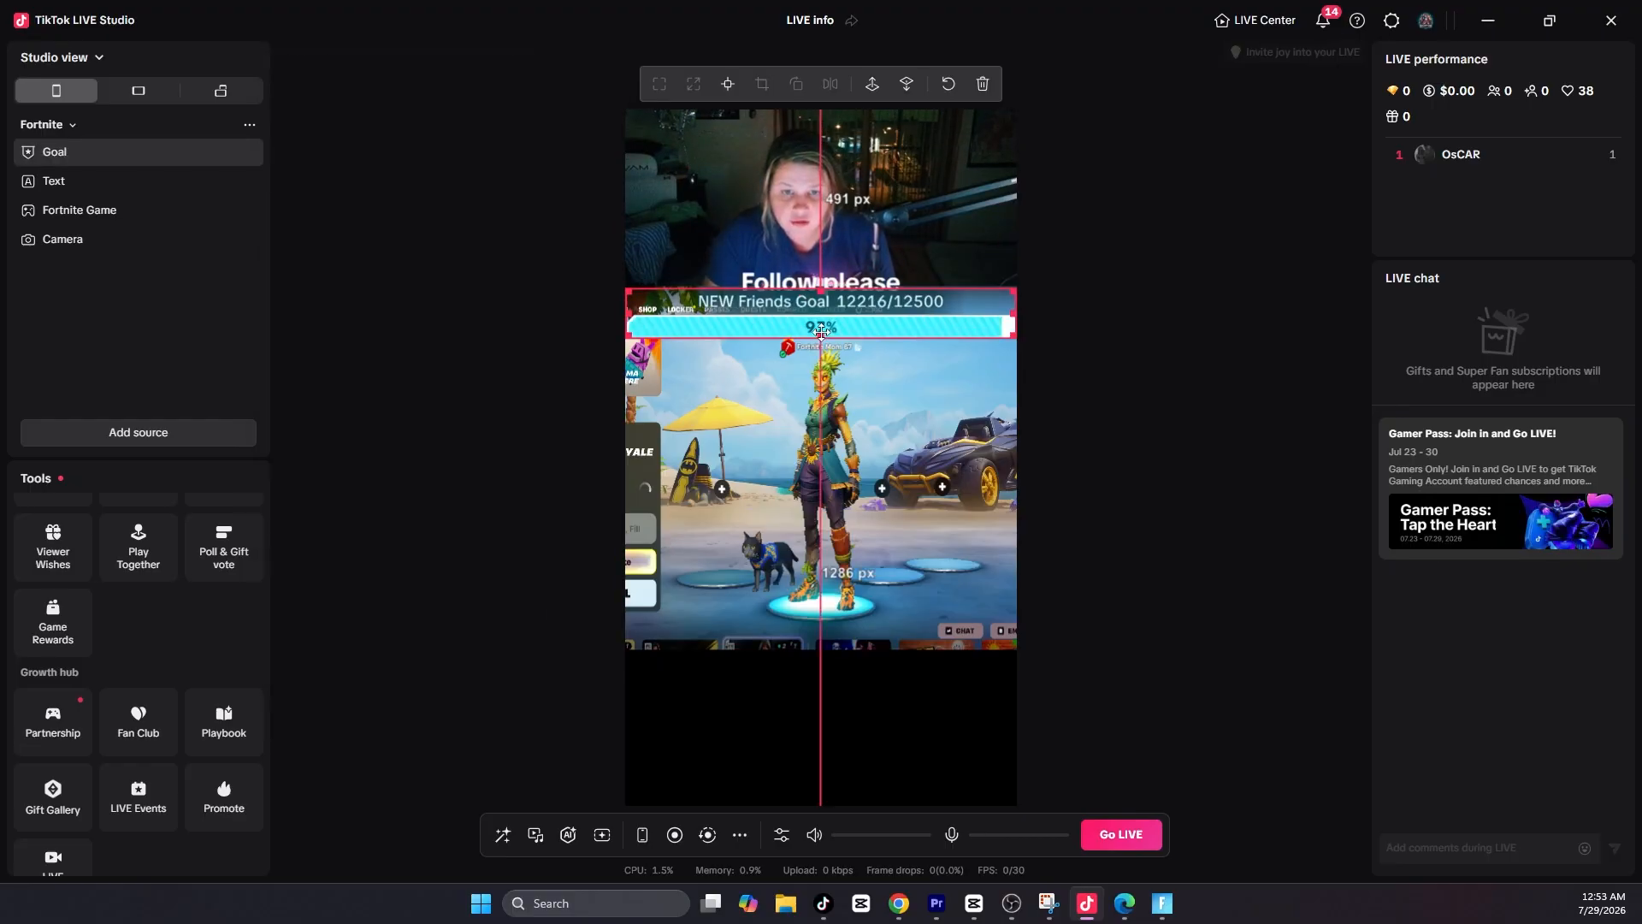
pyautogui.moveTo(886, 325); pyautogui.dragTo(885, 287)
# Delete the "Follow please" text source from the scene
pyautogui.click(126, 171)
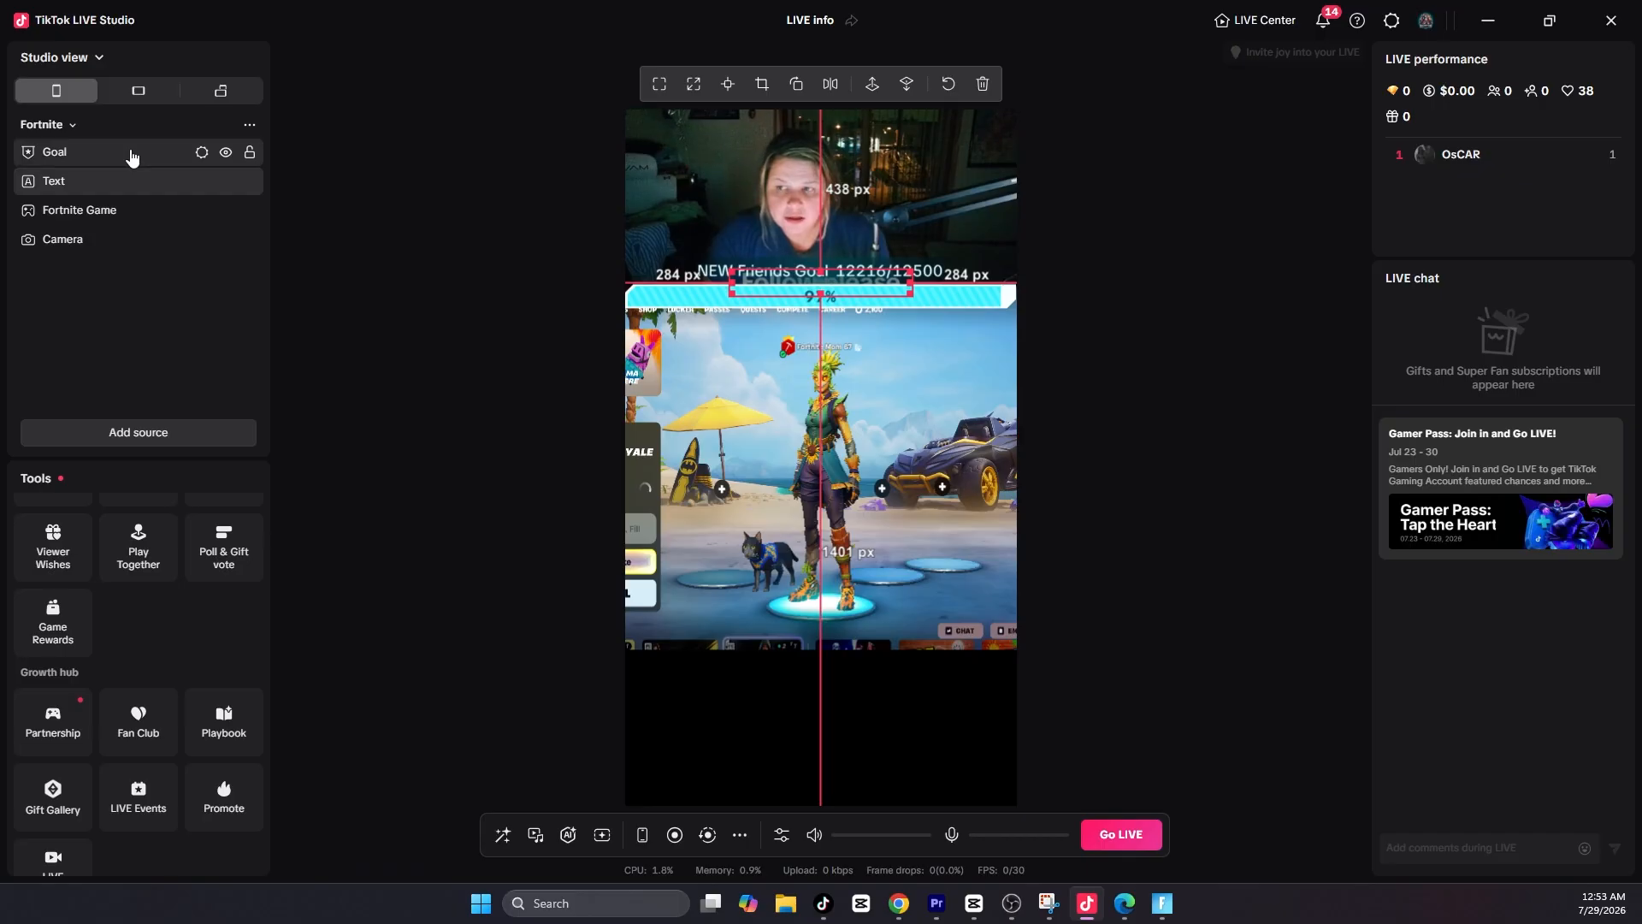
pyautogui.click(77, 151)
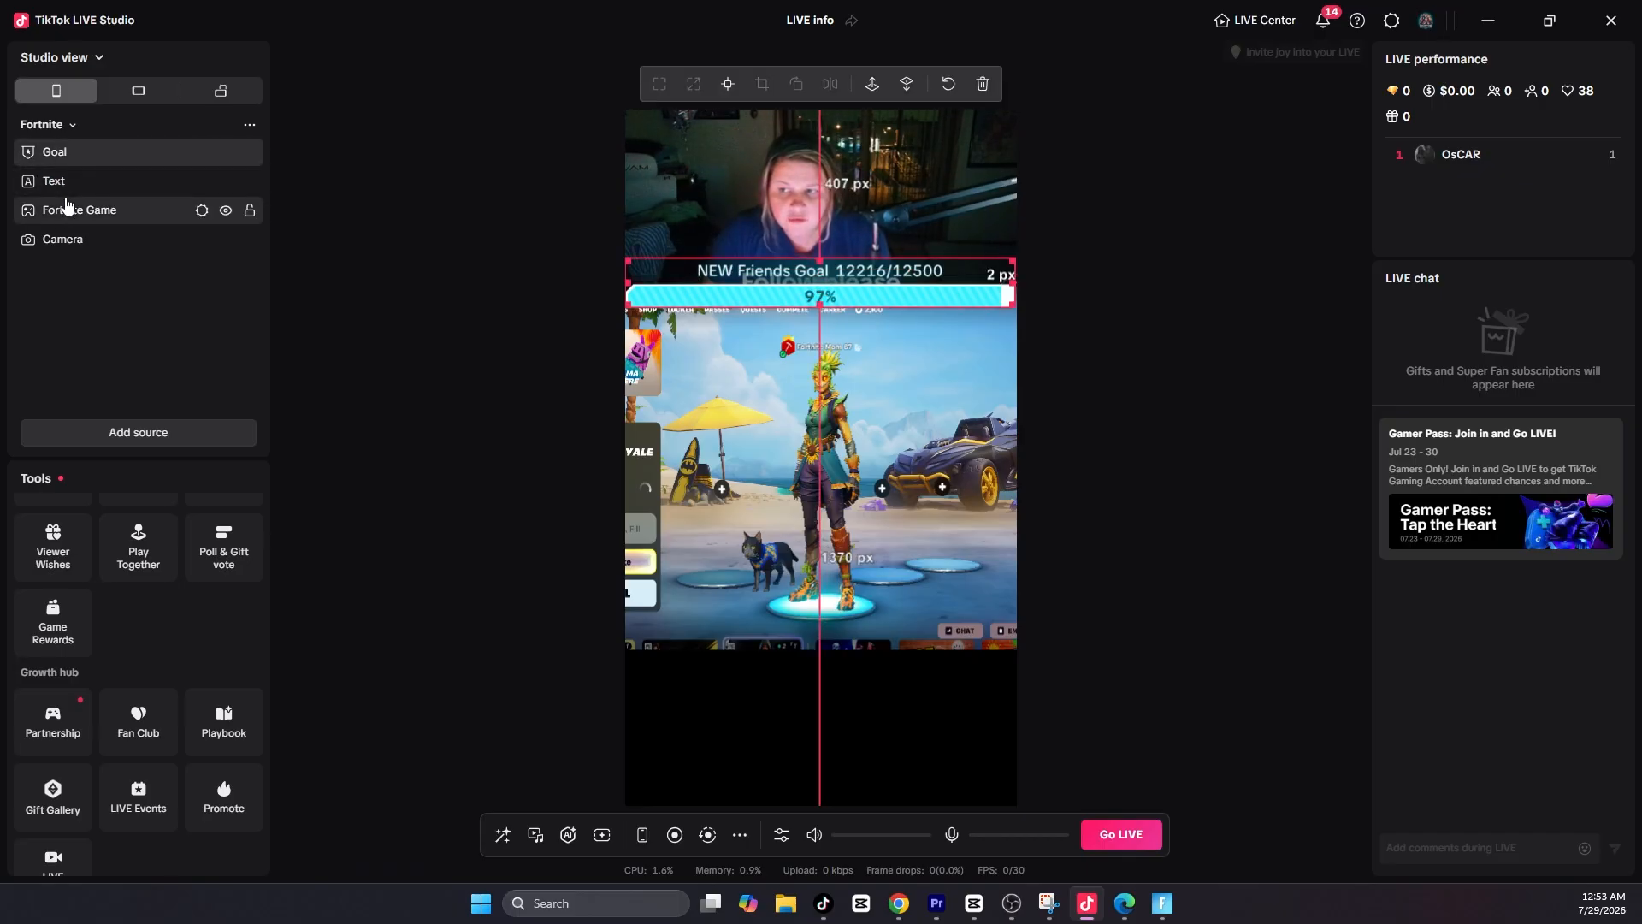
pyautogui.click(101, 182)
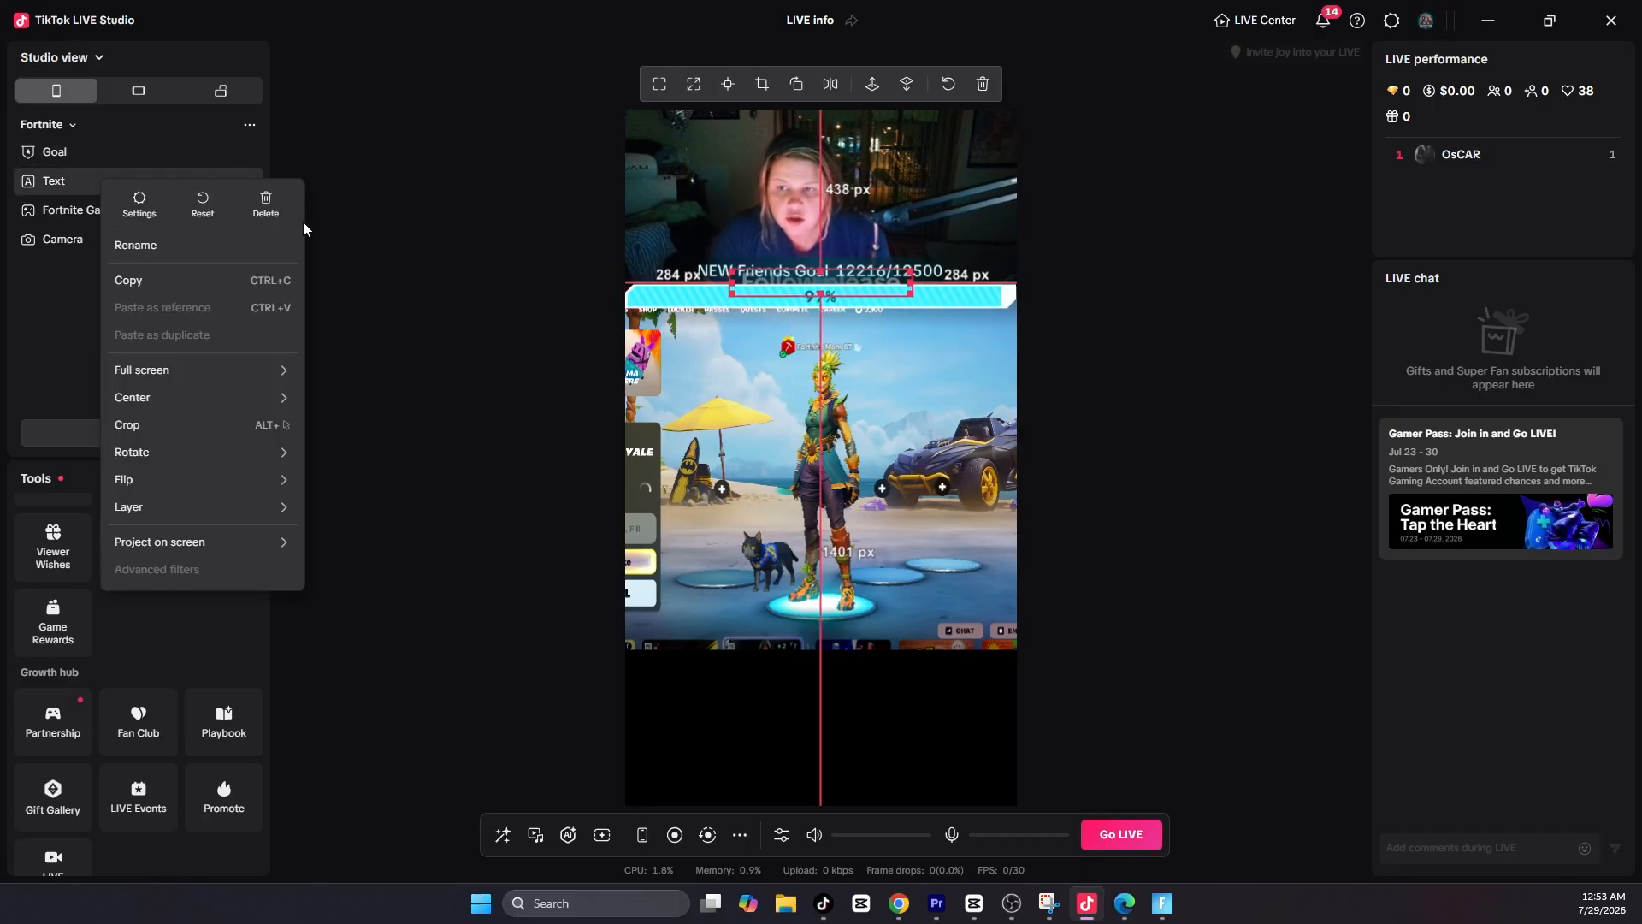
pyautogui.click(409, 235)
pyautogui.click(118, 186)
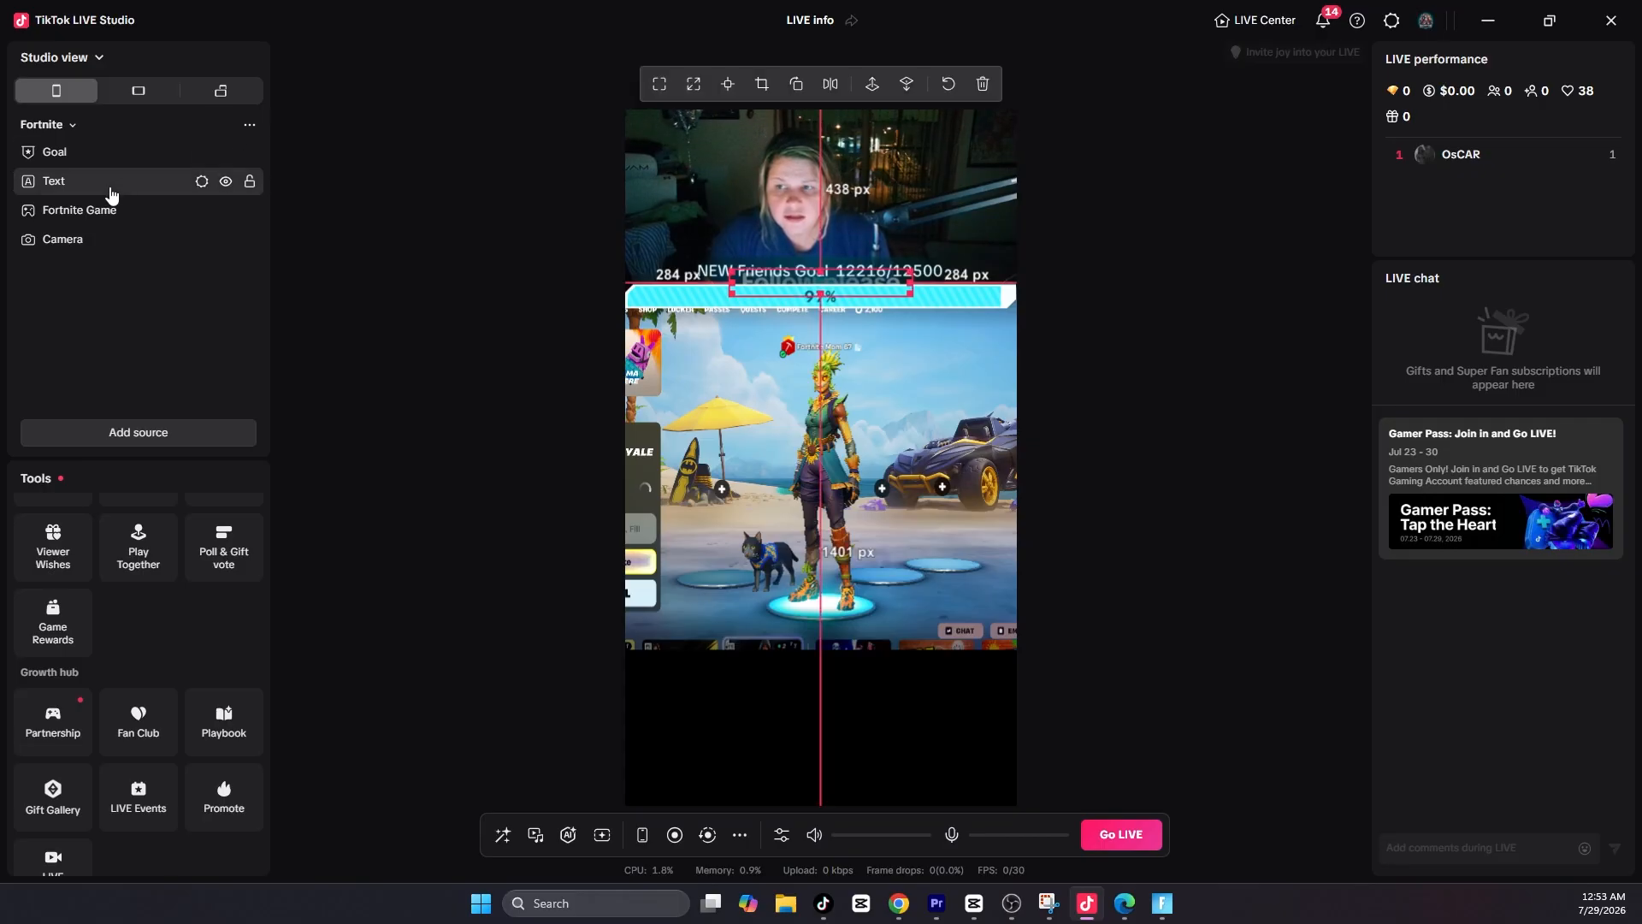
pyautogui.click(982, 83)
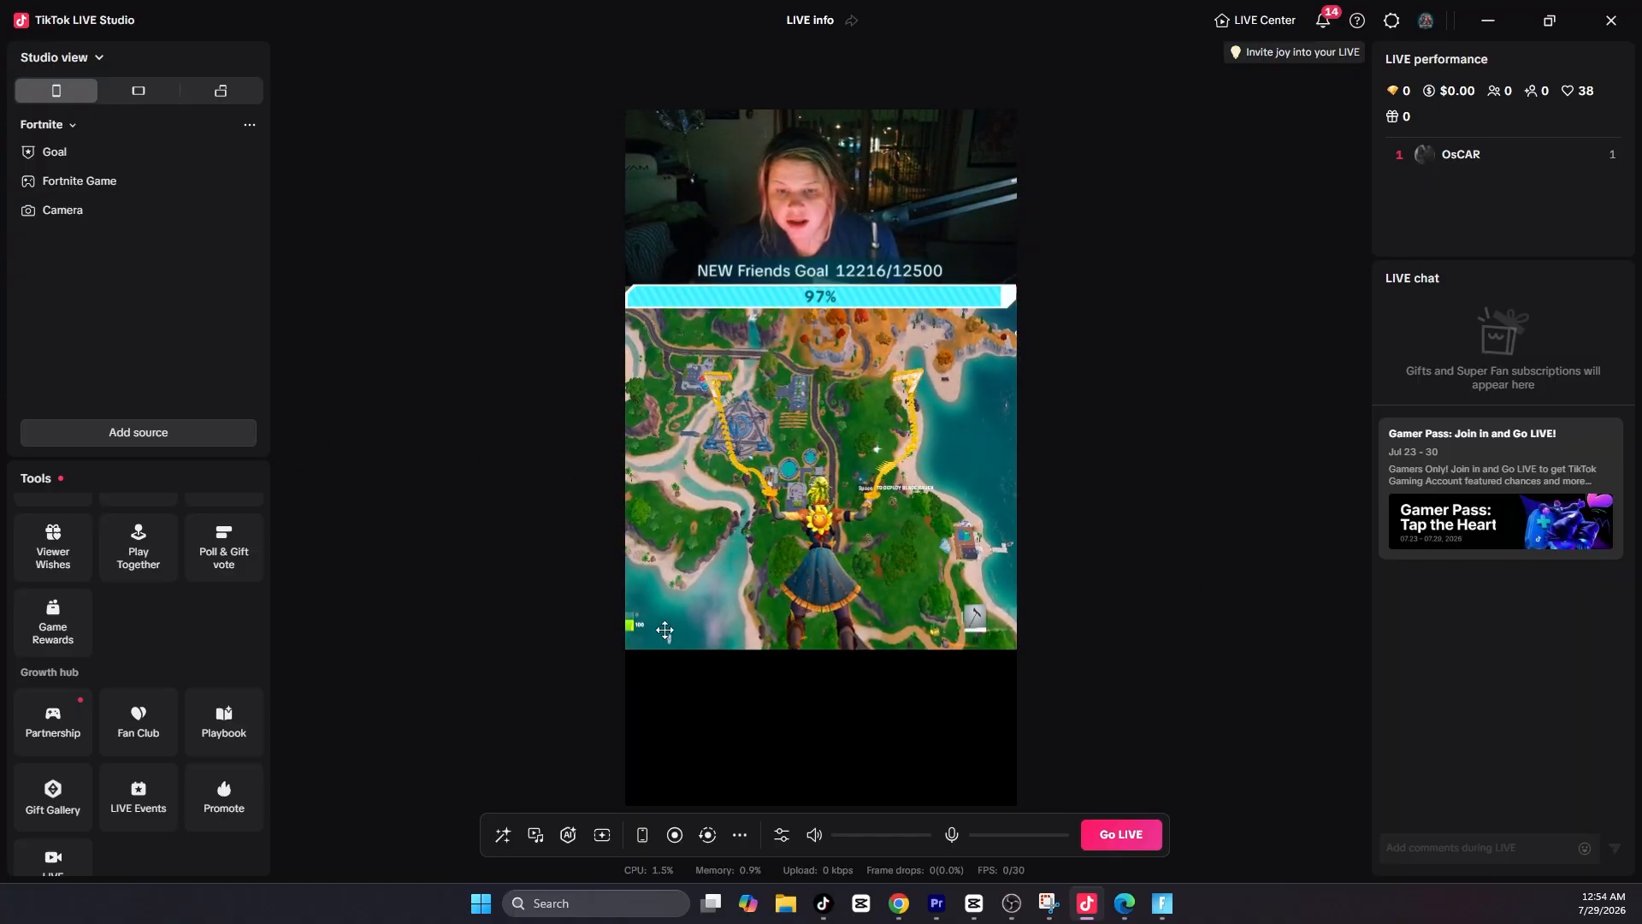
# Add another game capture source set to the selected game FortniteClient-Win64-Shipping.exe
pyautogui.moveTo(664, 589); pyautogui.dragTo(665, 624)
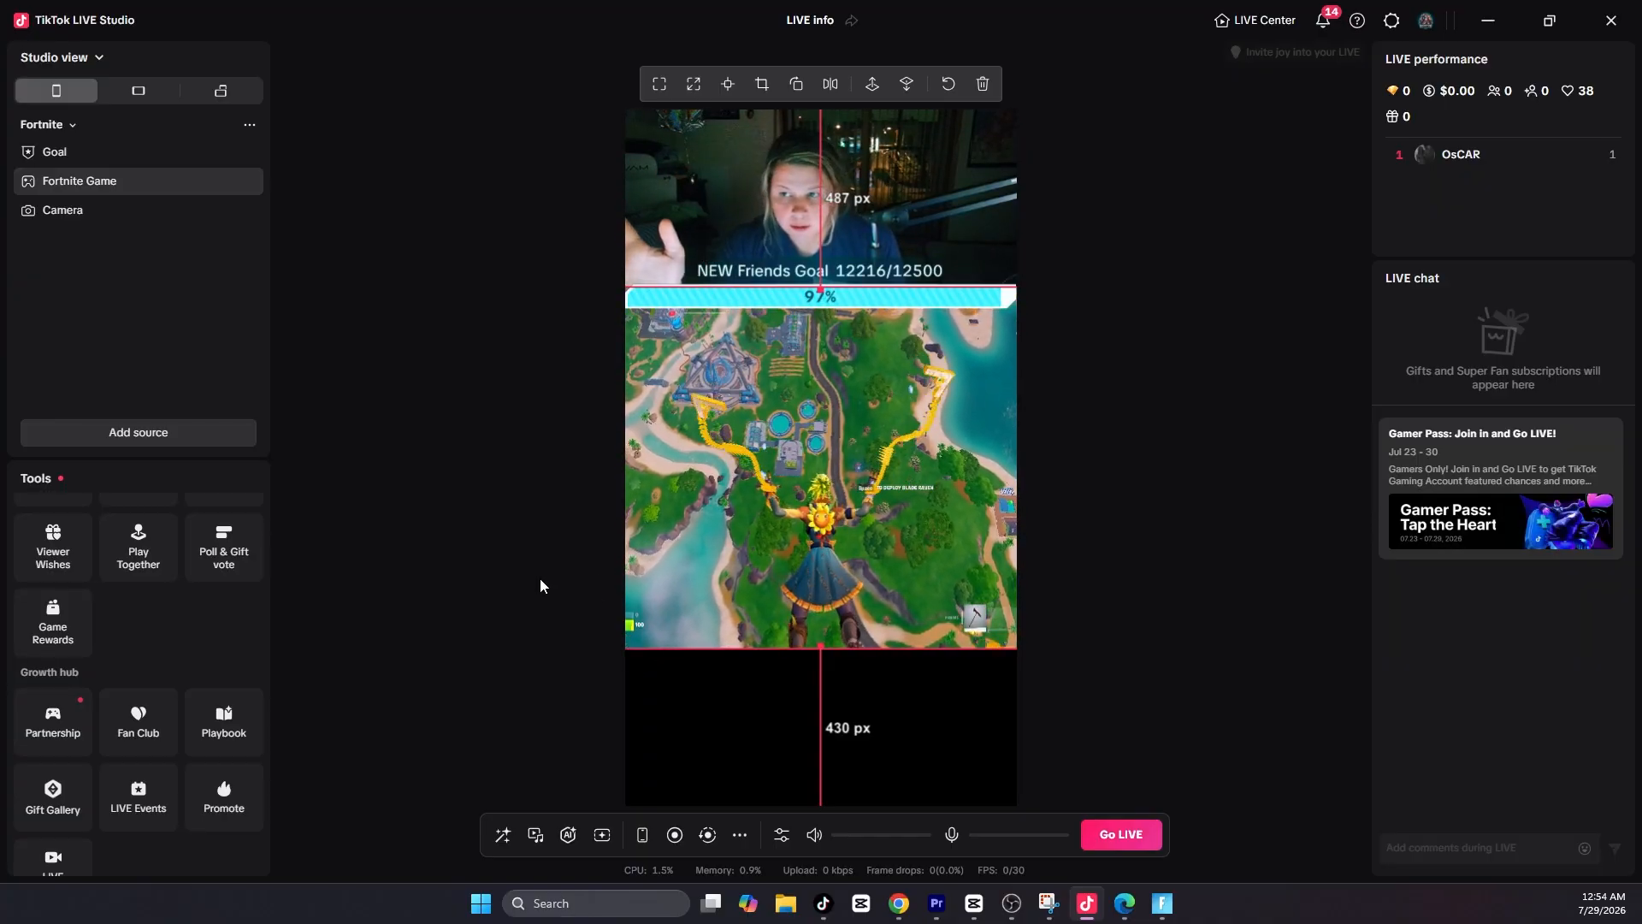
pyautogui.click(104, 433)
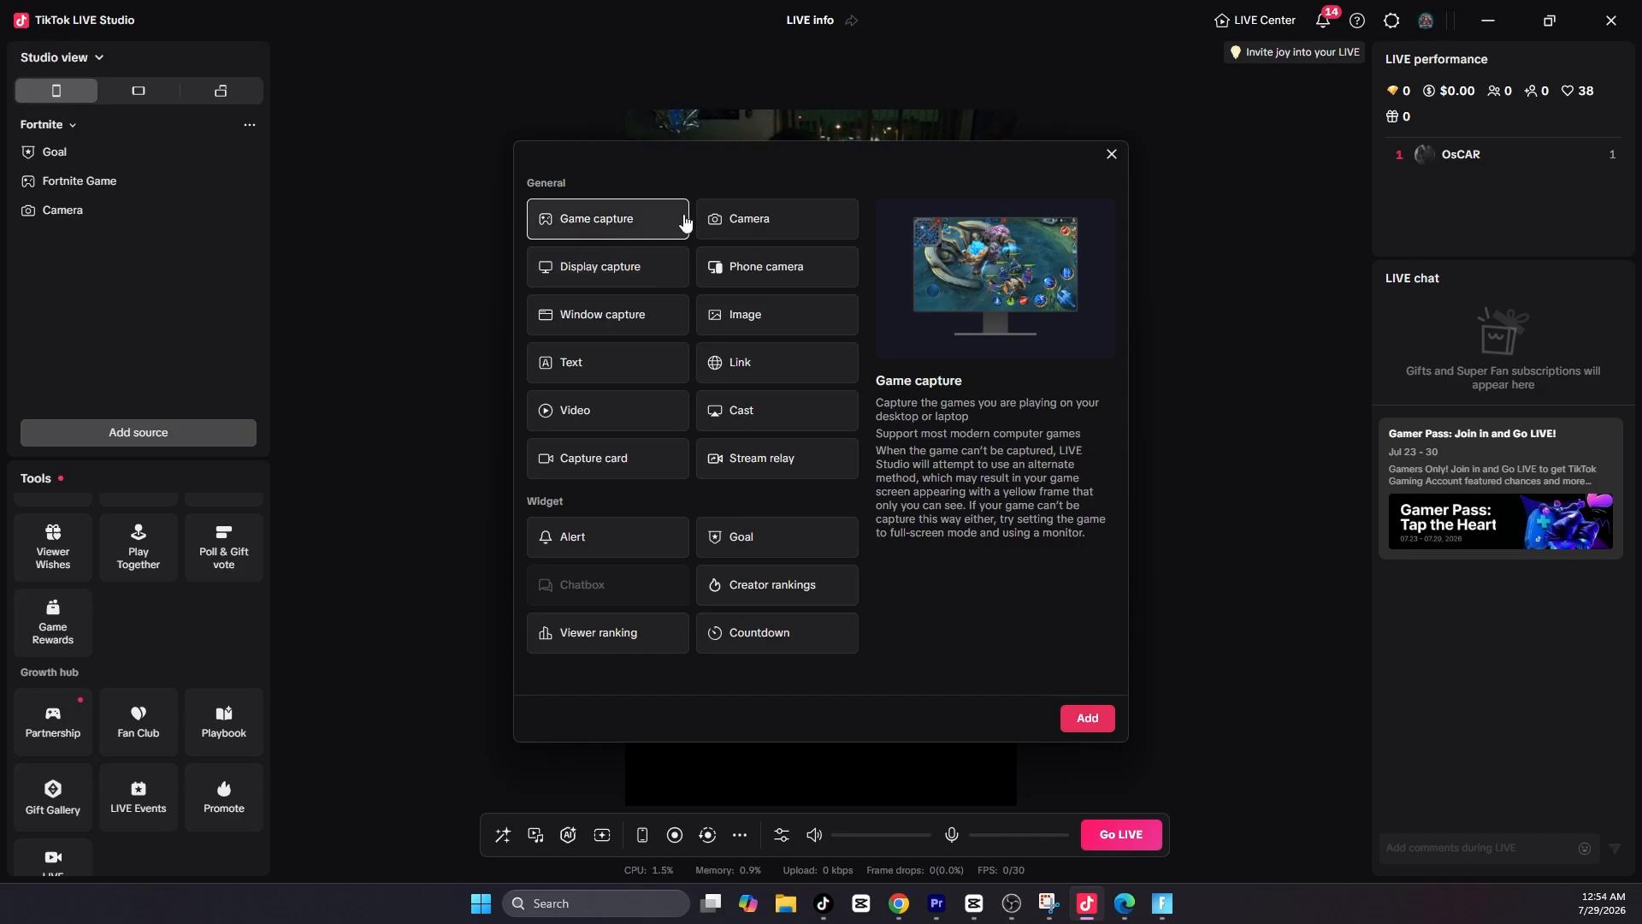
pyautogui.click(1087, 718)
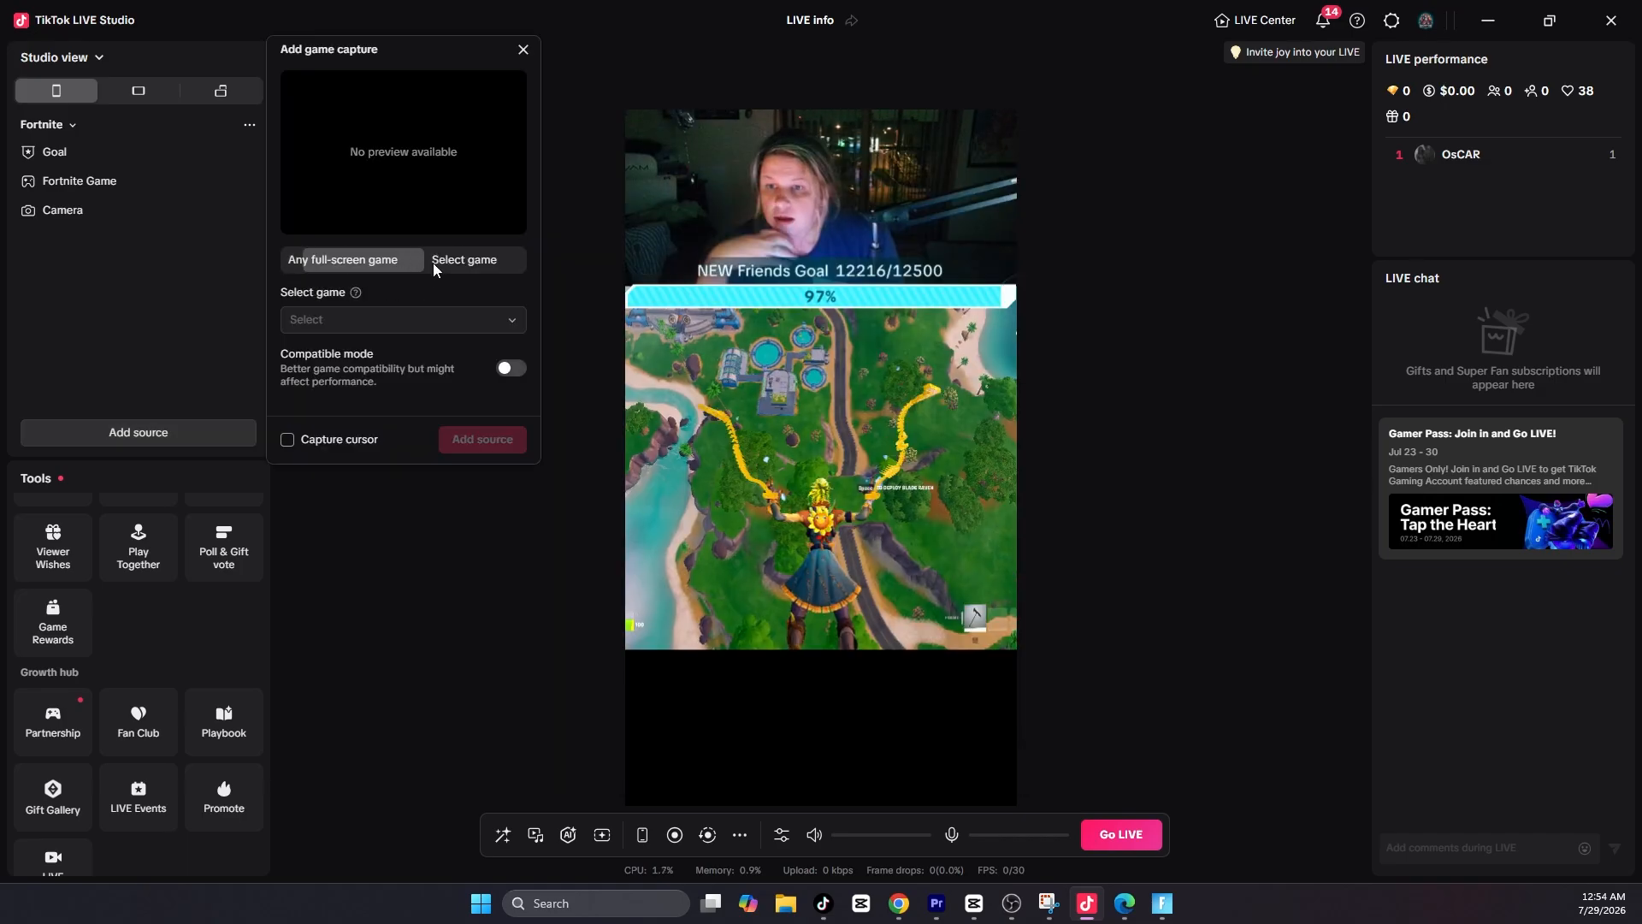
pyautogui.click(382, 328)
pyautogui.click(378, 357)
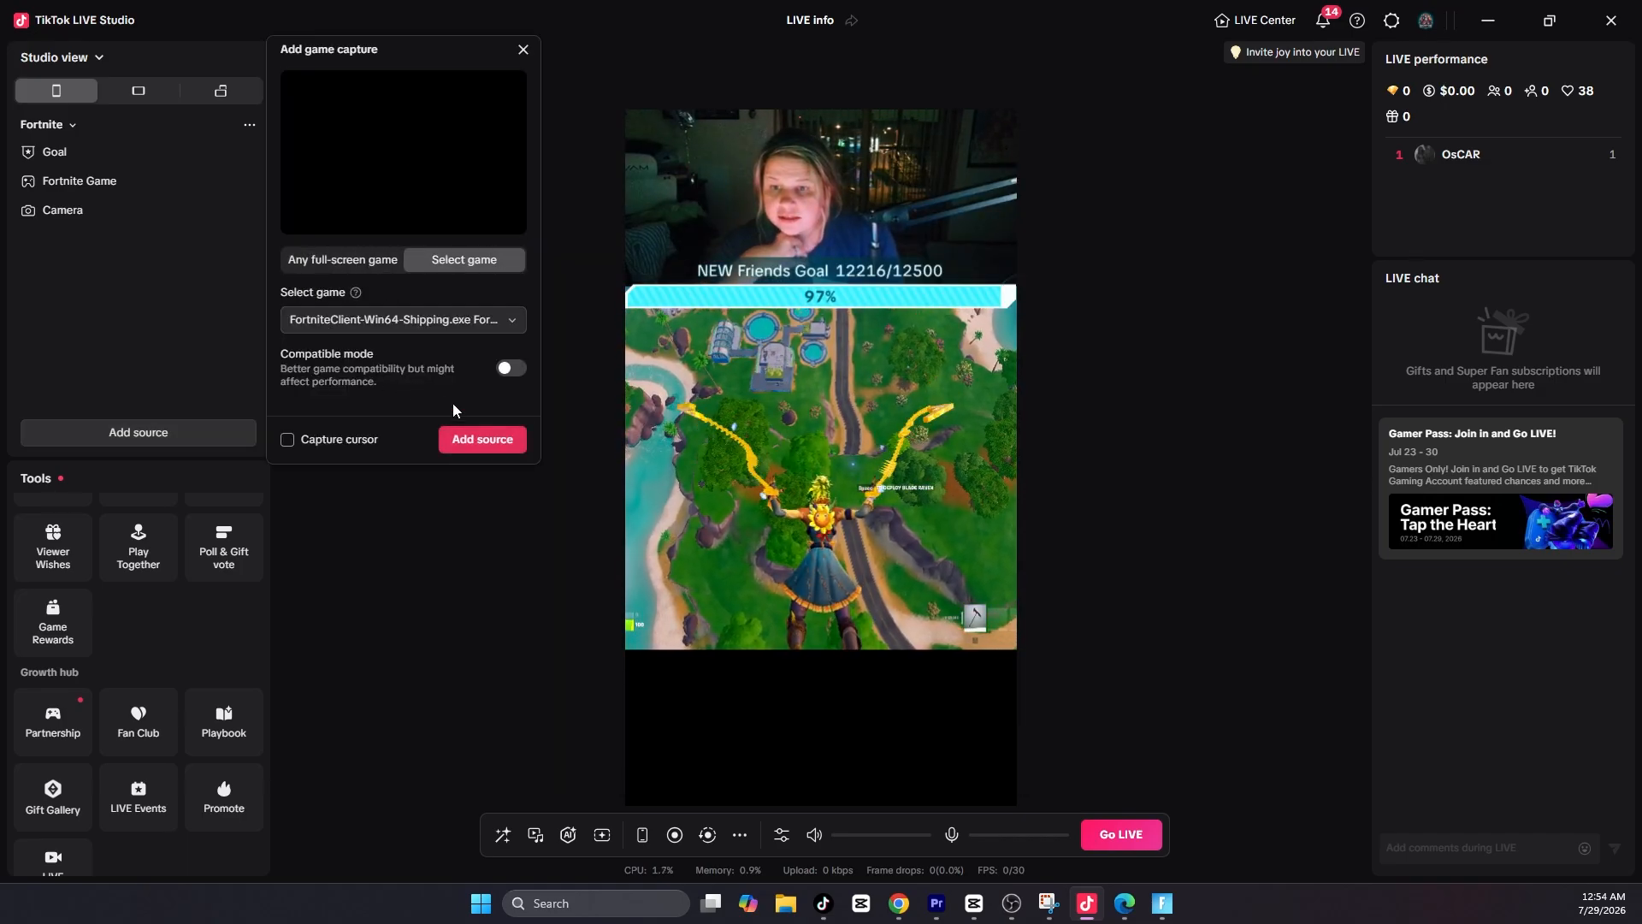
pyautogui.click(469, 441)
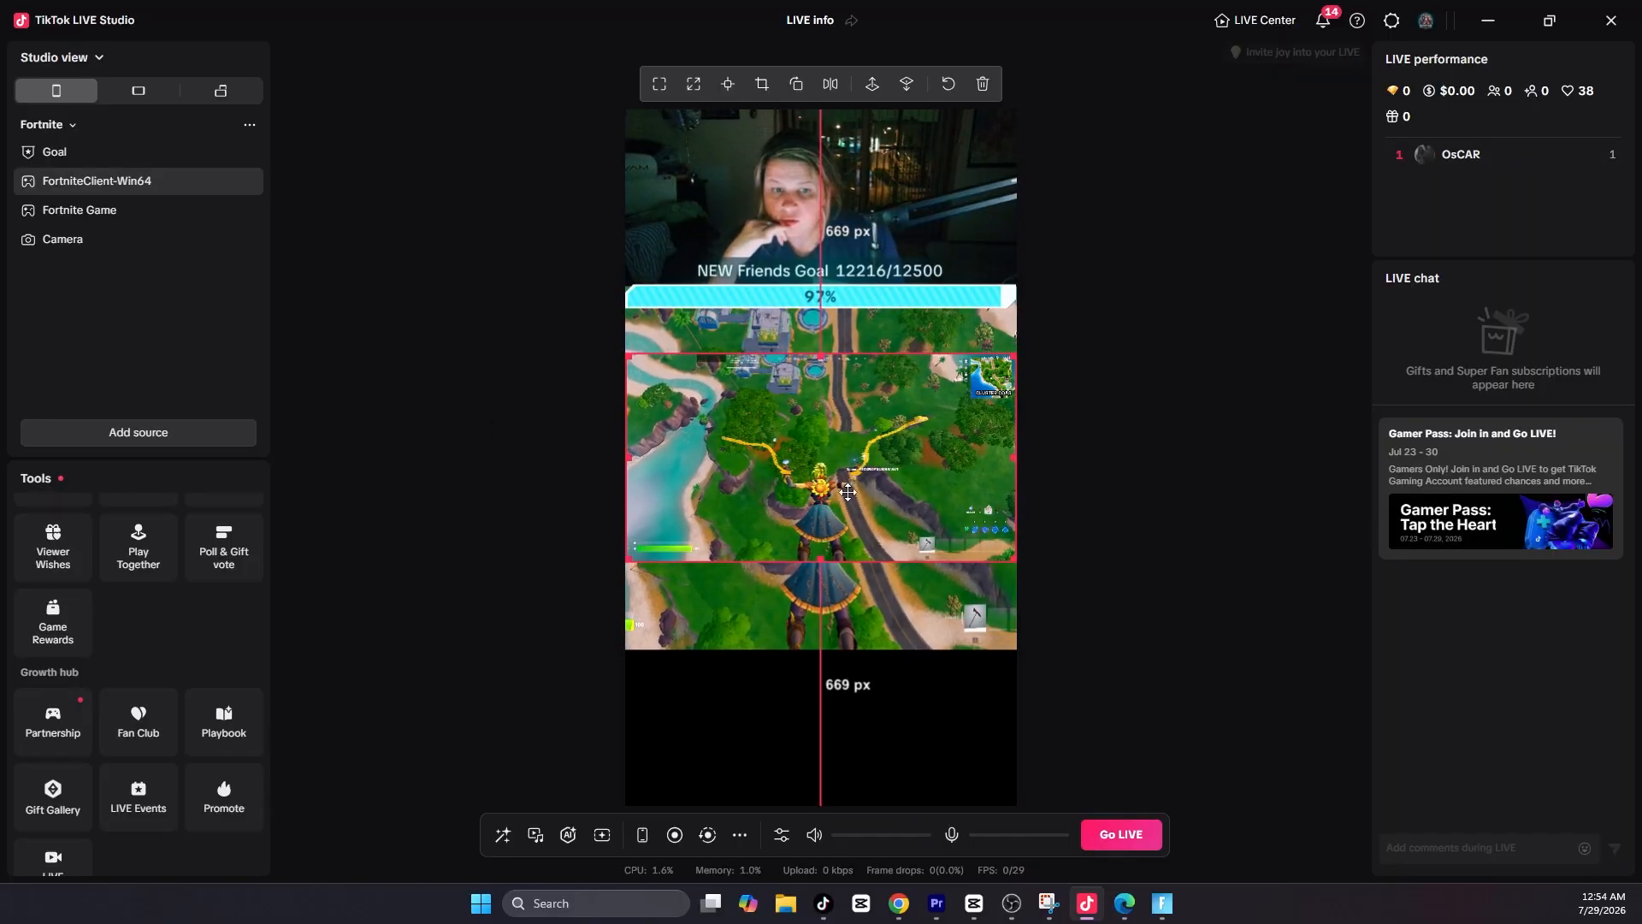
# Place the new game capture about 742 px below the canvas's top and rename it "Health Bar"
pyautogui.moveTo(848, 492); pyautogui.dragTo(854, 513)
pyautogui.moveTo(660, 408); pyautogui.dragTo(655, 412)
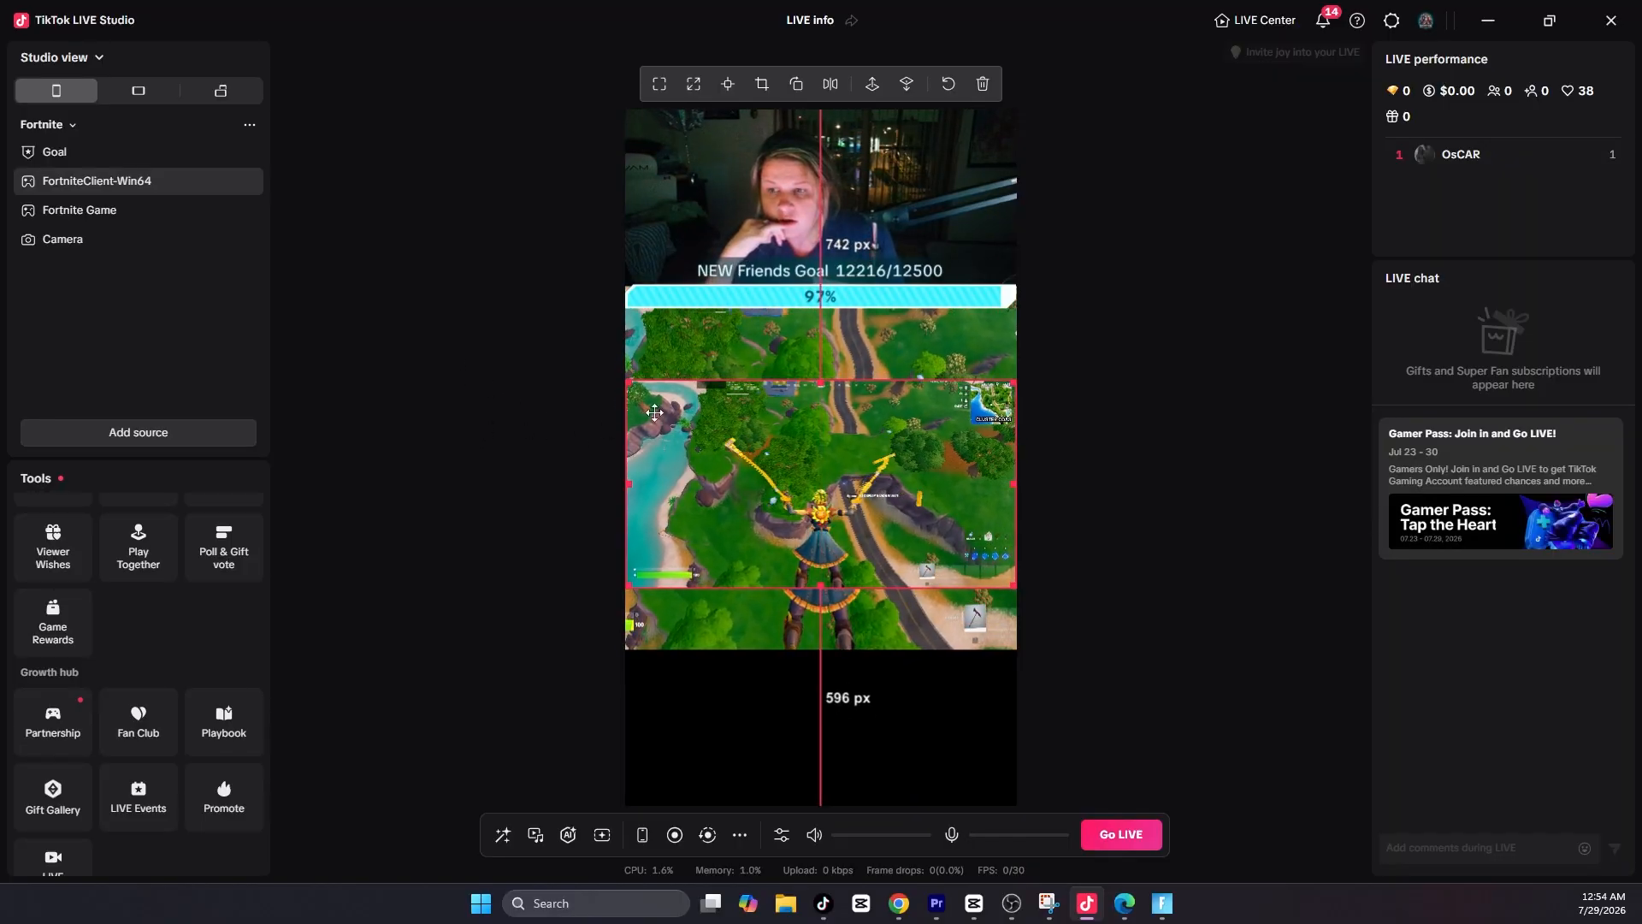
pyautogui.rightClick(97, 183)
pyautogui.click(128, 249)
pyautogui.write('Health Bar')
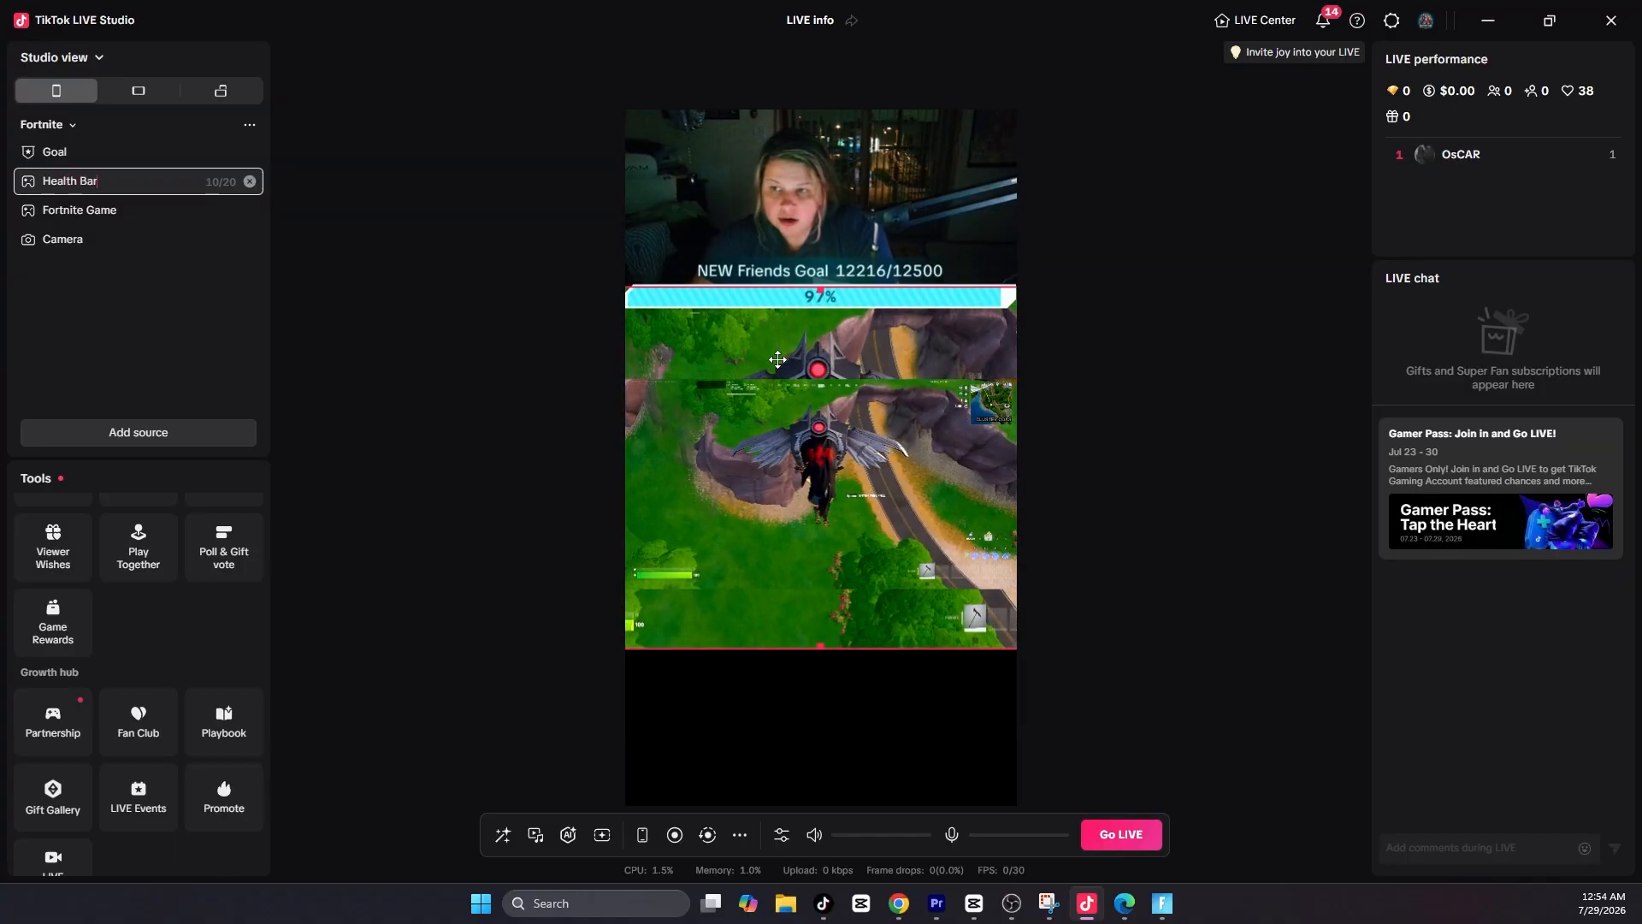
# Move the Health Bar capture to about 607 px below the canvas's top and crop it inward from its upper-right corner
pyautogui.moveTo(756, 512); pyautogui.dragTo(755, 465)
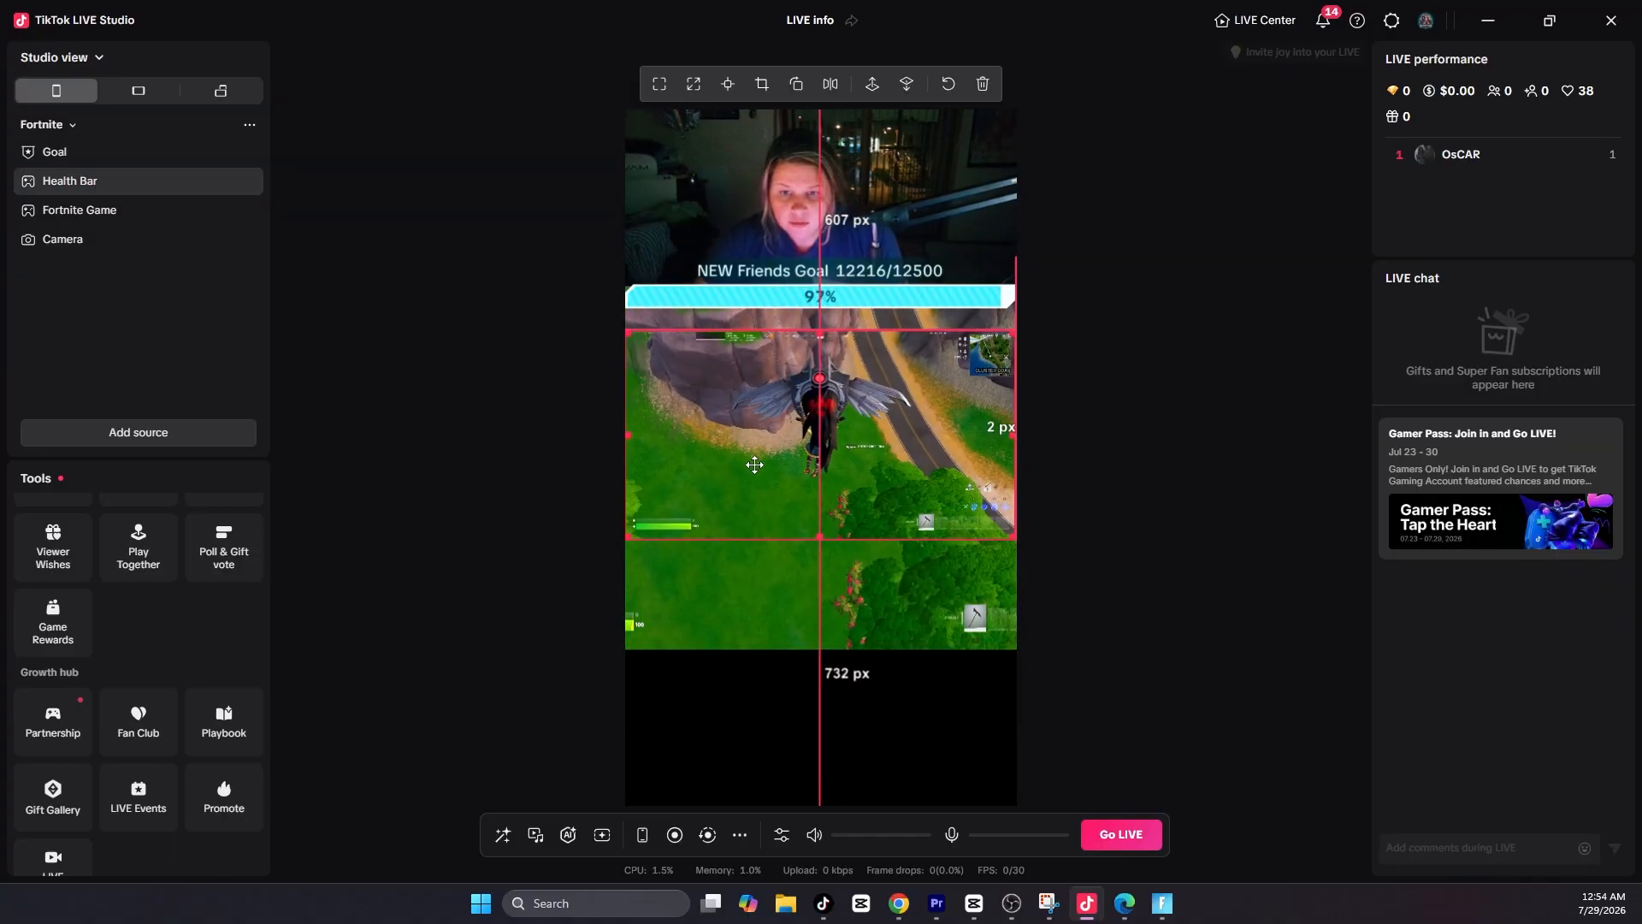
pyautogui.click(762, 86)
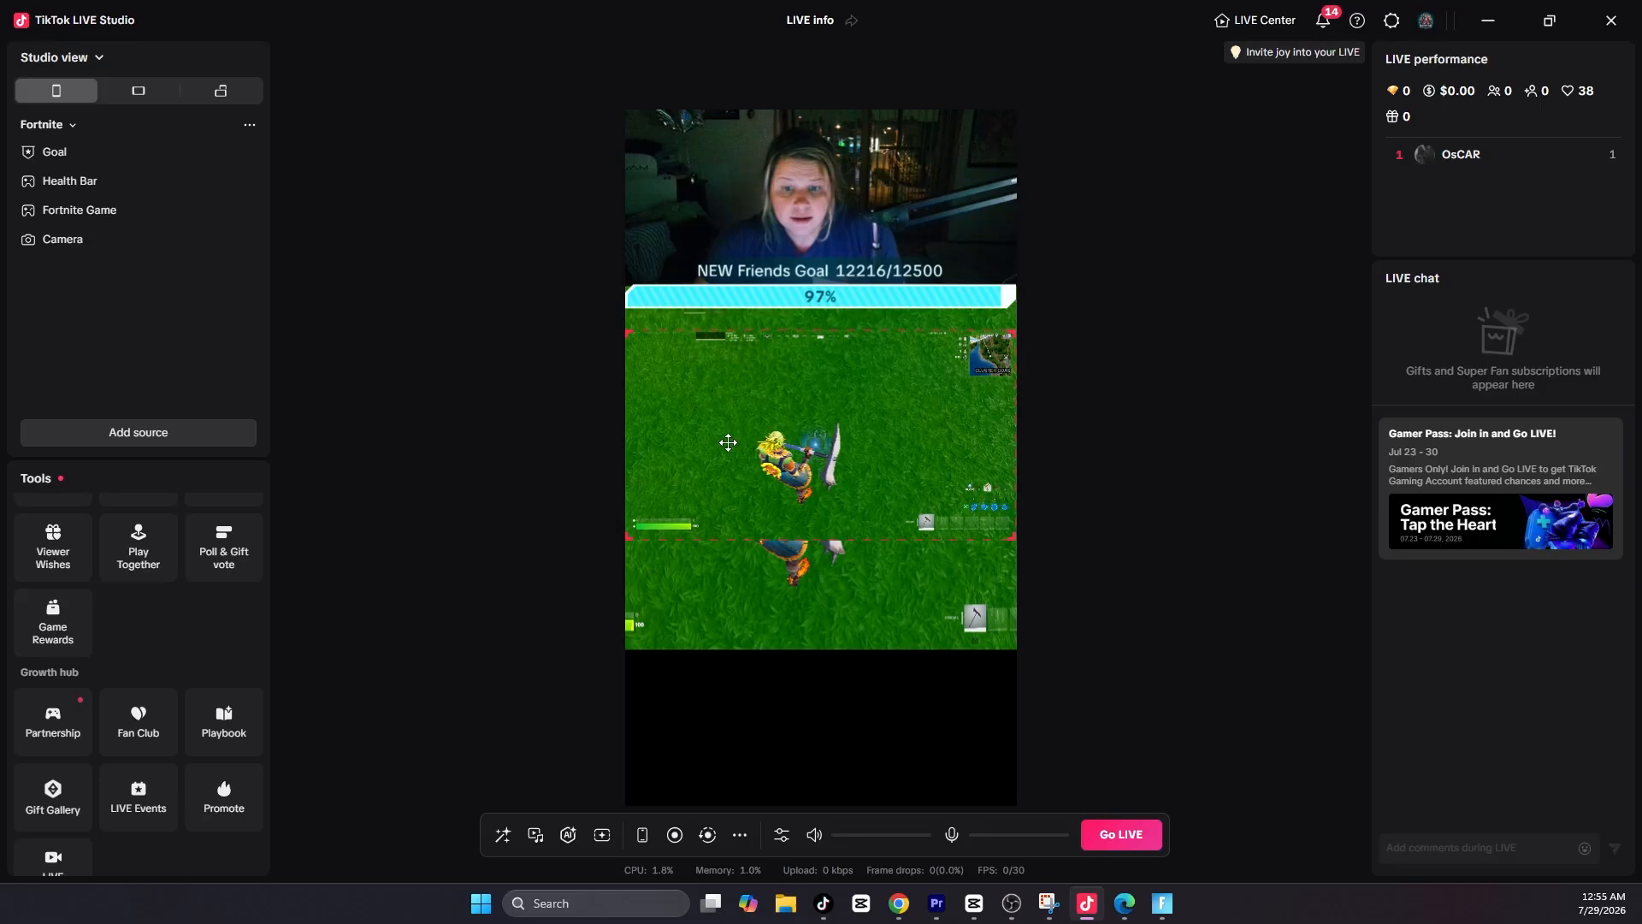
pyautogui.moveTo(1008, 337)
pyautogui.mouseDown()
pyautogui.moveTo(711, 513)
pyautogui.moveTo(634, 515)
pyautogui.moveTo(703, 523)
pyautogui.moveTo(825, 350)
pyautogui.moveTo(855, 342)
pyautogui.moveTo(915, 364)
pyautogui.moveTo(912, 337)
pyautogui.moveTo(949, 336)
pyautogui.mouseUp()
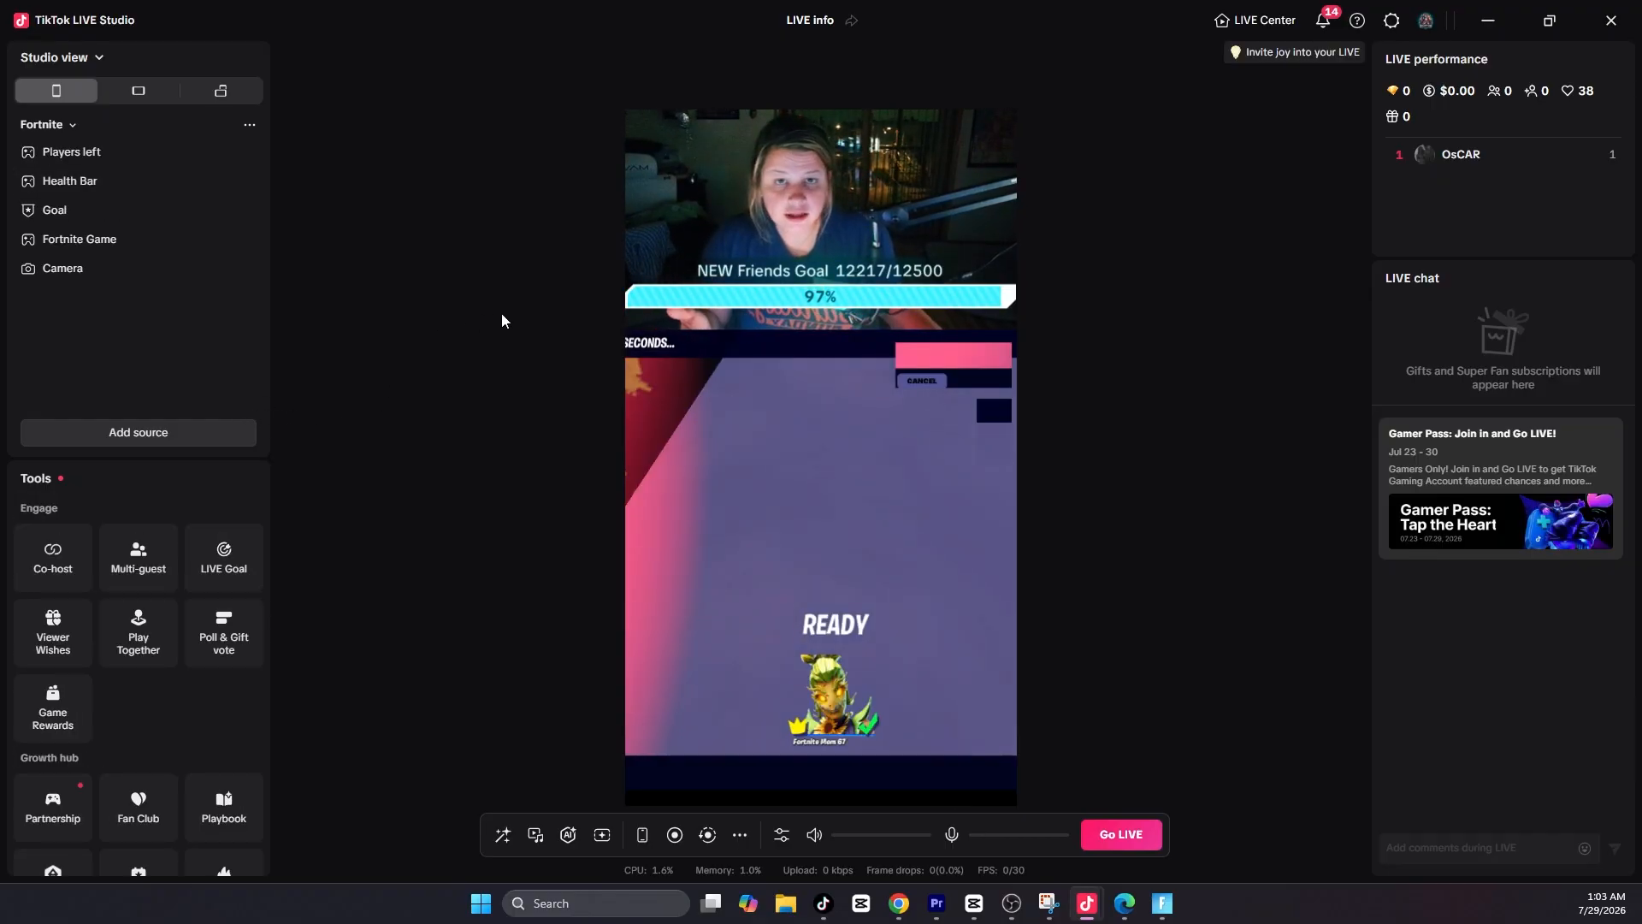
# Create a new scene from the Blank template
pyautogui.click(72, 129)
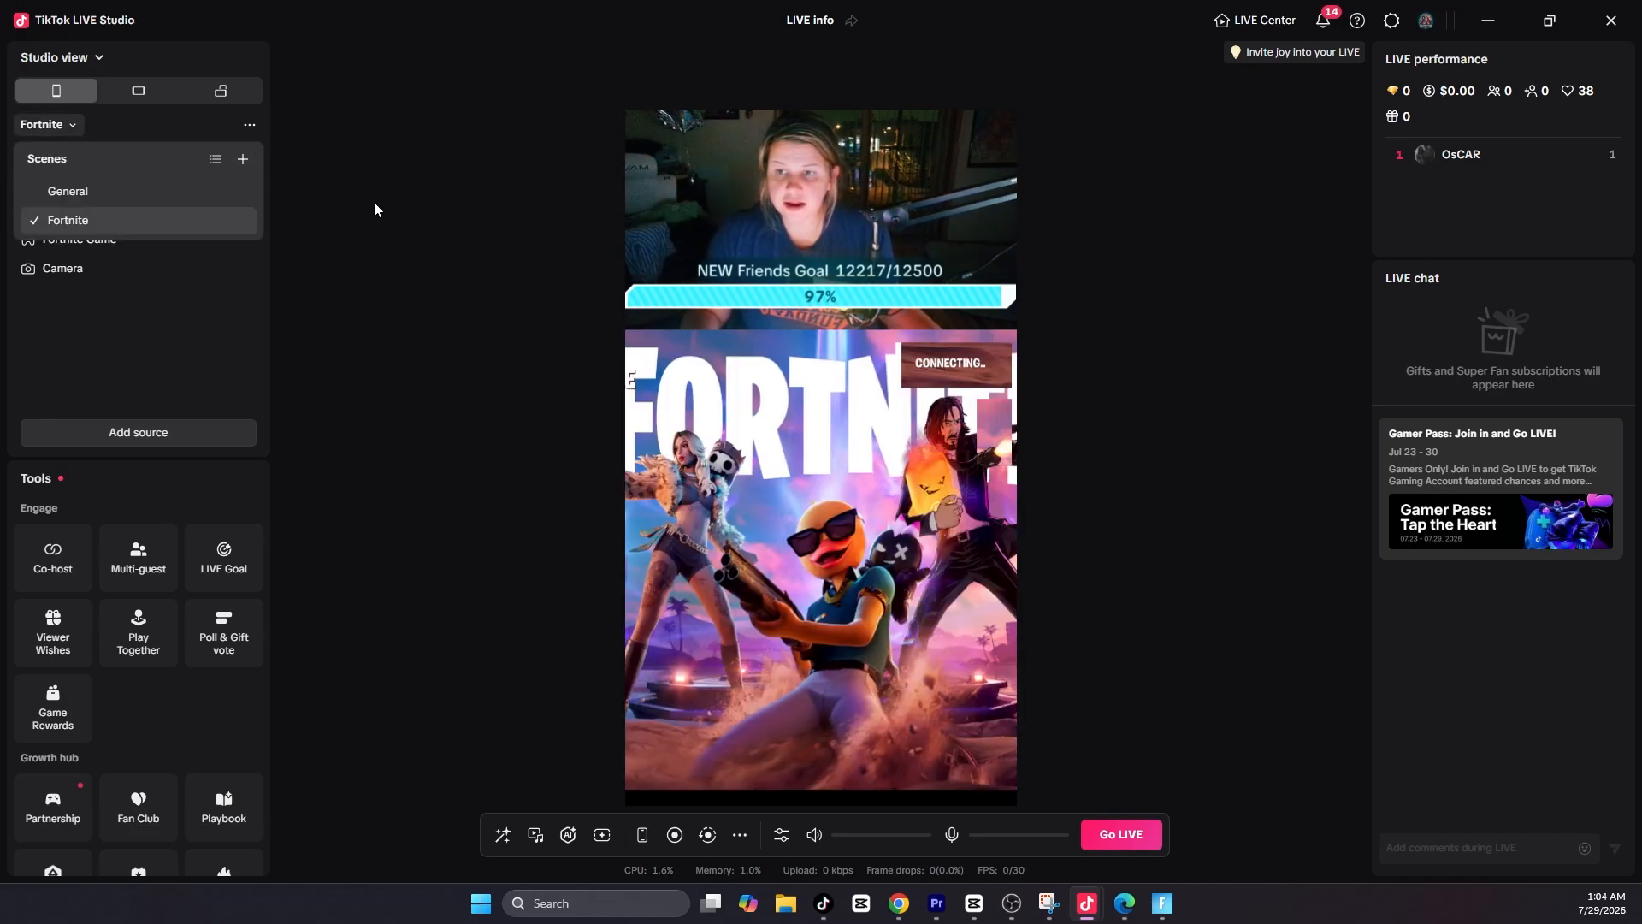
pyautogui.click(243, 160)
pyautogui.scroll(-5, 590, 513)
pyautogui.click(602, 590)
pyautogui.click(1091, 722)
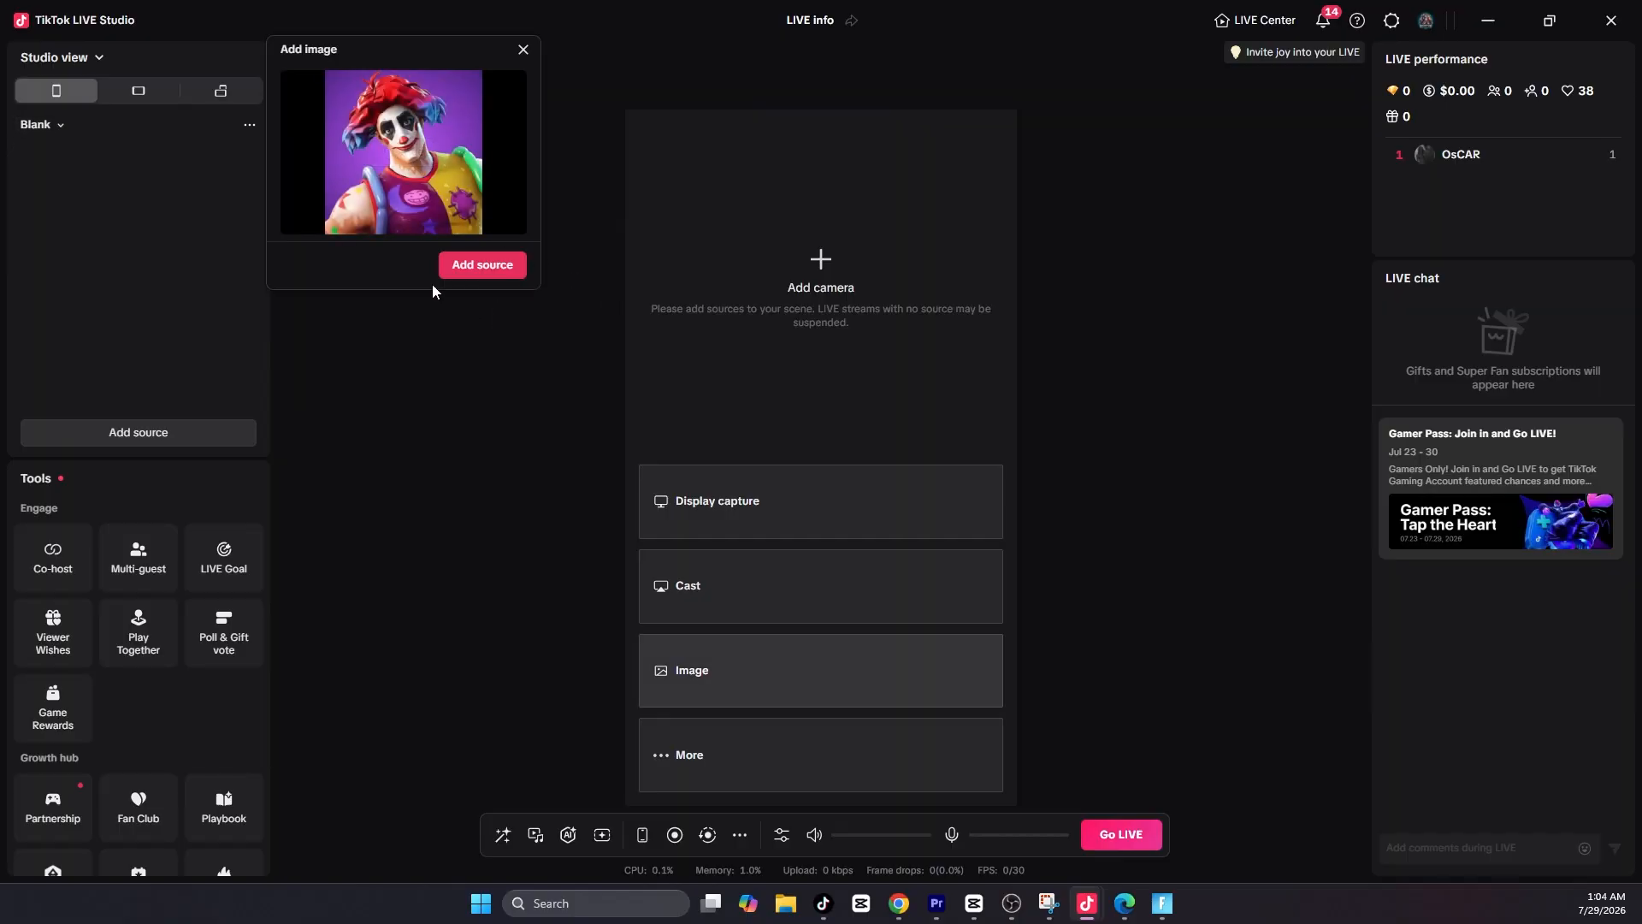
# Add the clown character image to the Blank scene and enlarge it to the canvas's full width at the top
pyautogui.click(471, 266)
pyautogui.moveTo(682, 627); pyautogui.dragTo(792, 269)
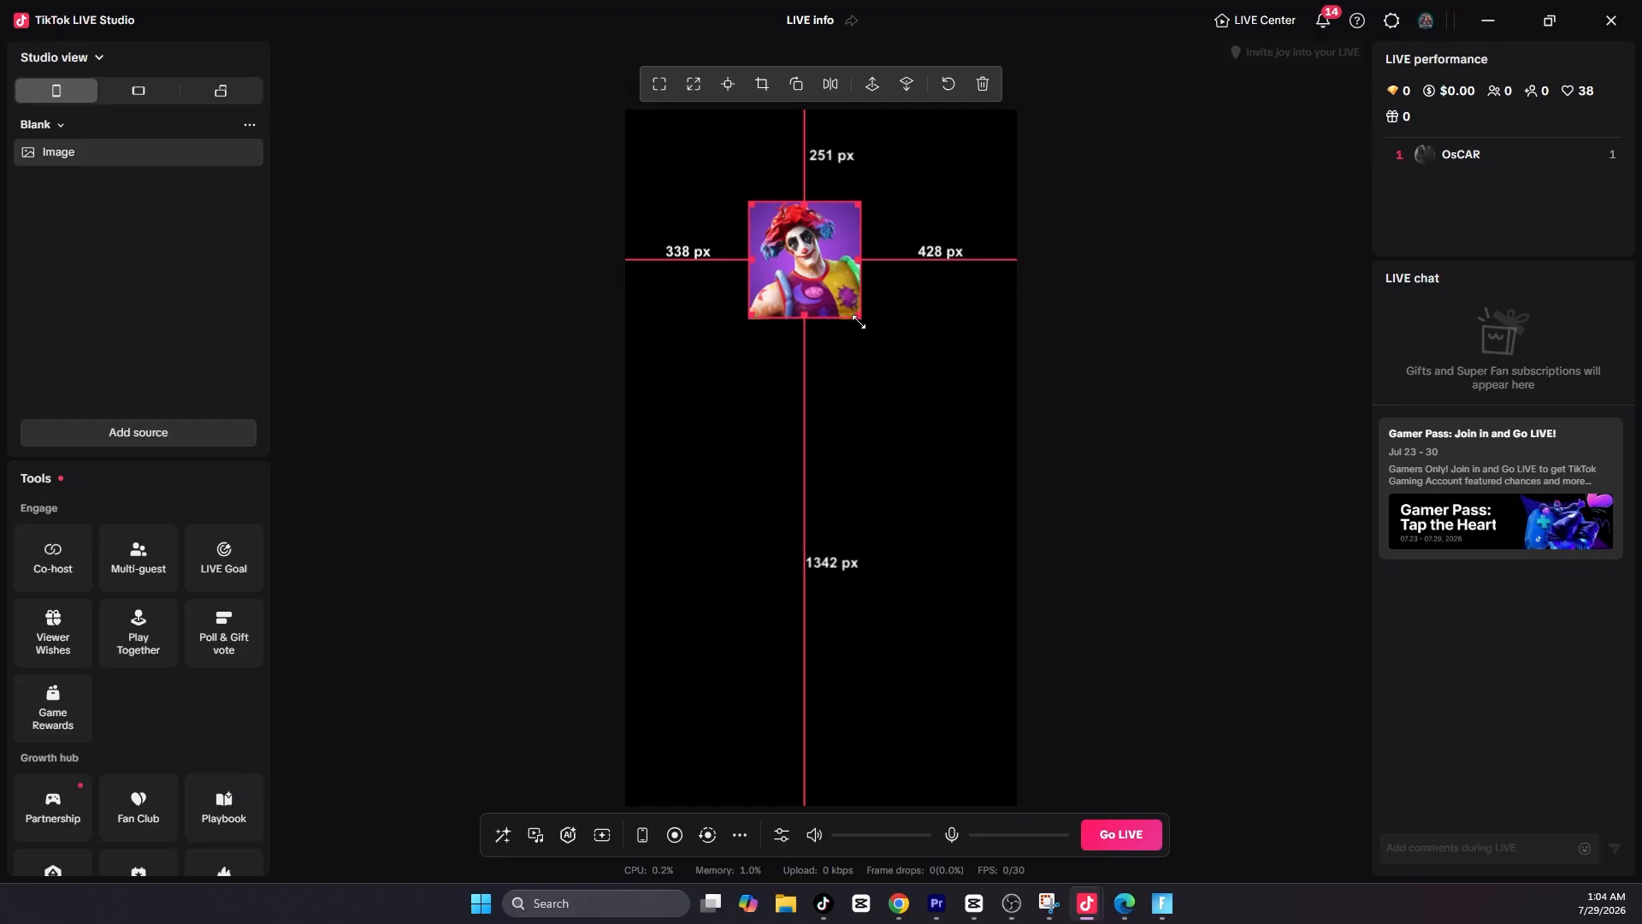
pyautogui.moveTo(859, 321); pyautogui.dragTo(996, 466)
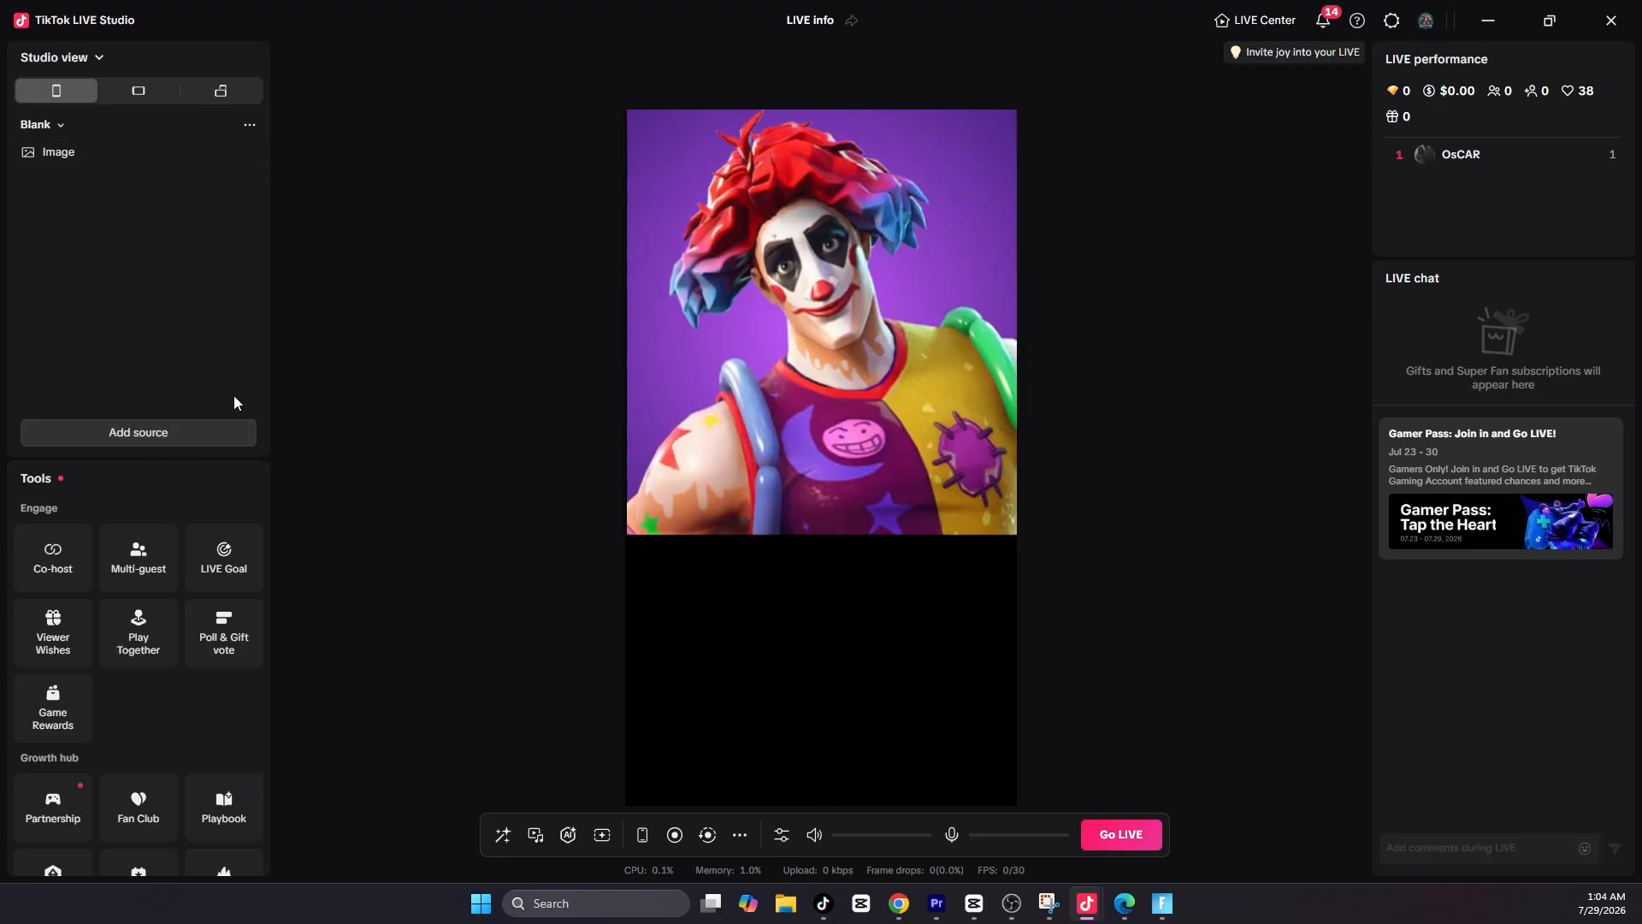
pyautogui.click(138, 436)
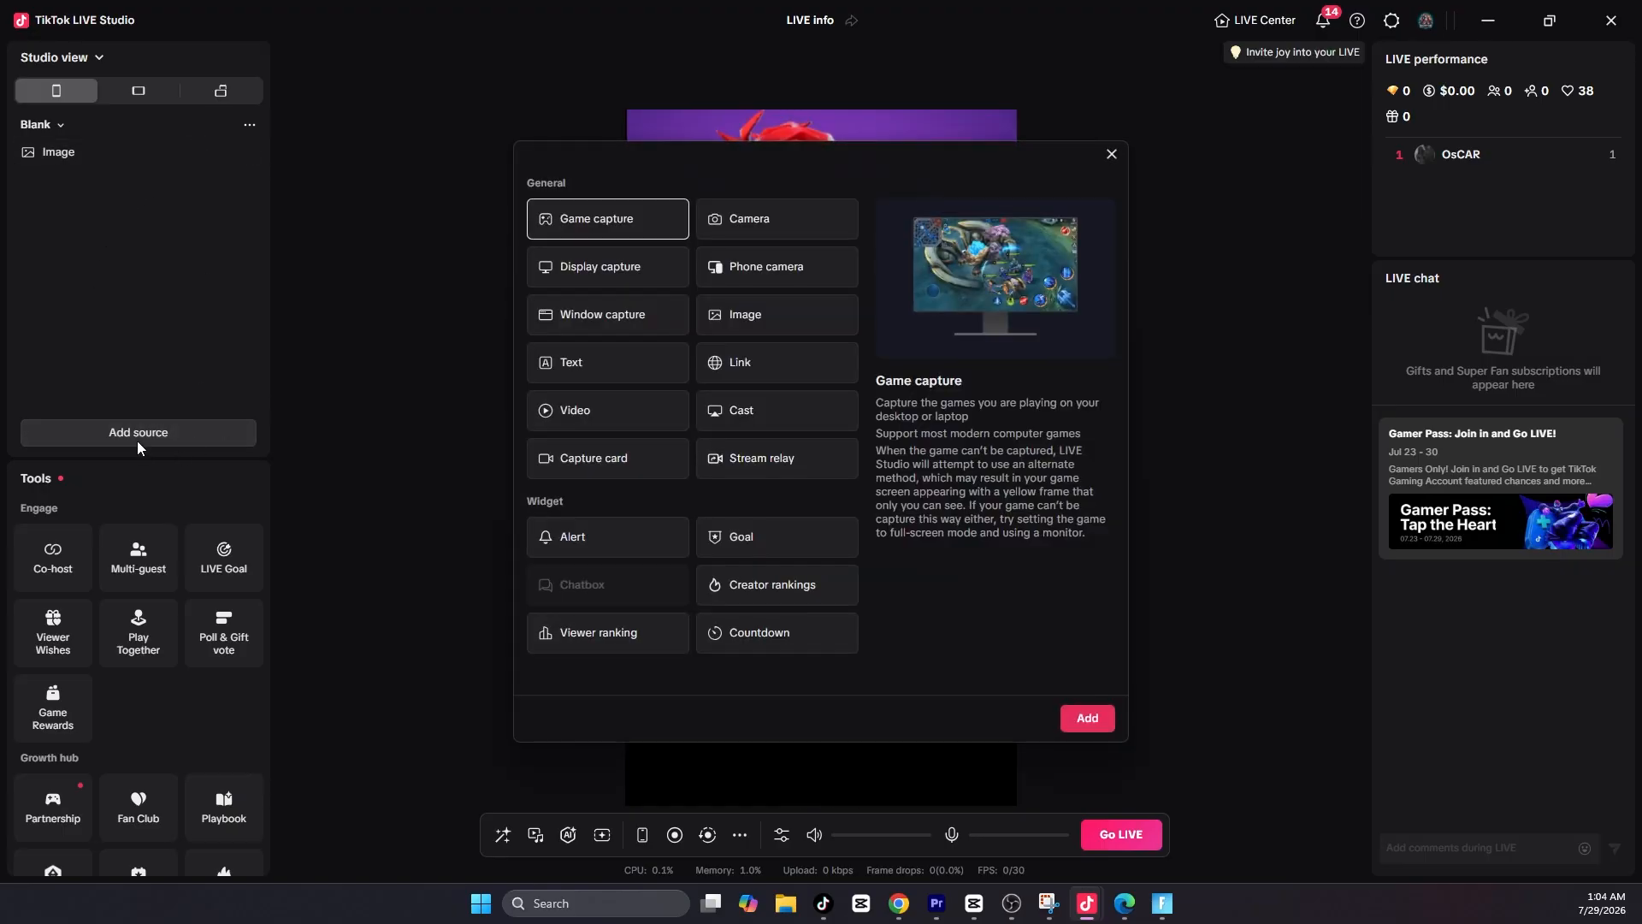
pyautogui.click(574, 422)
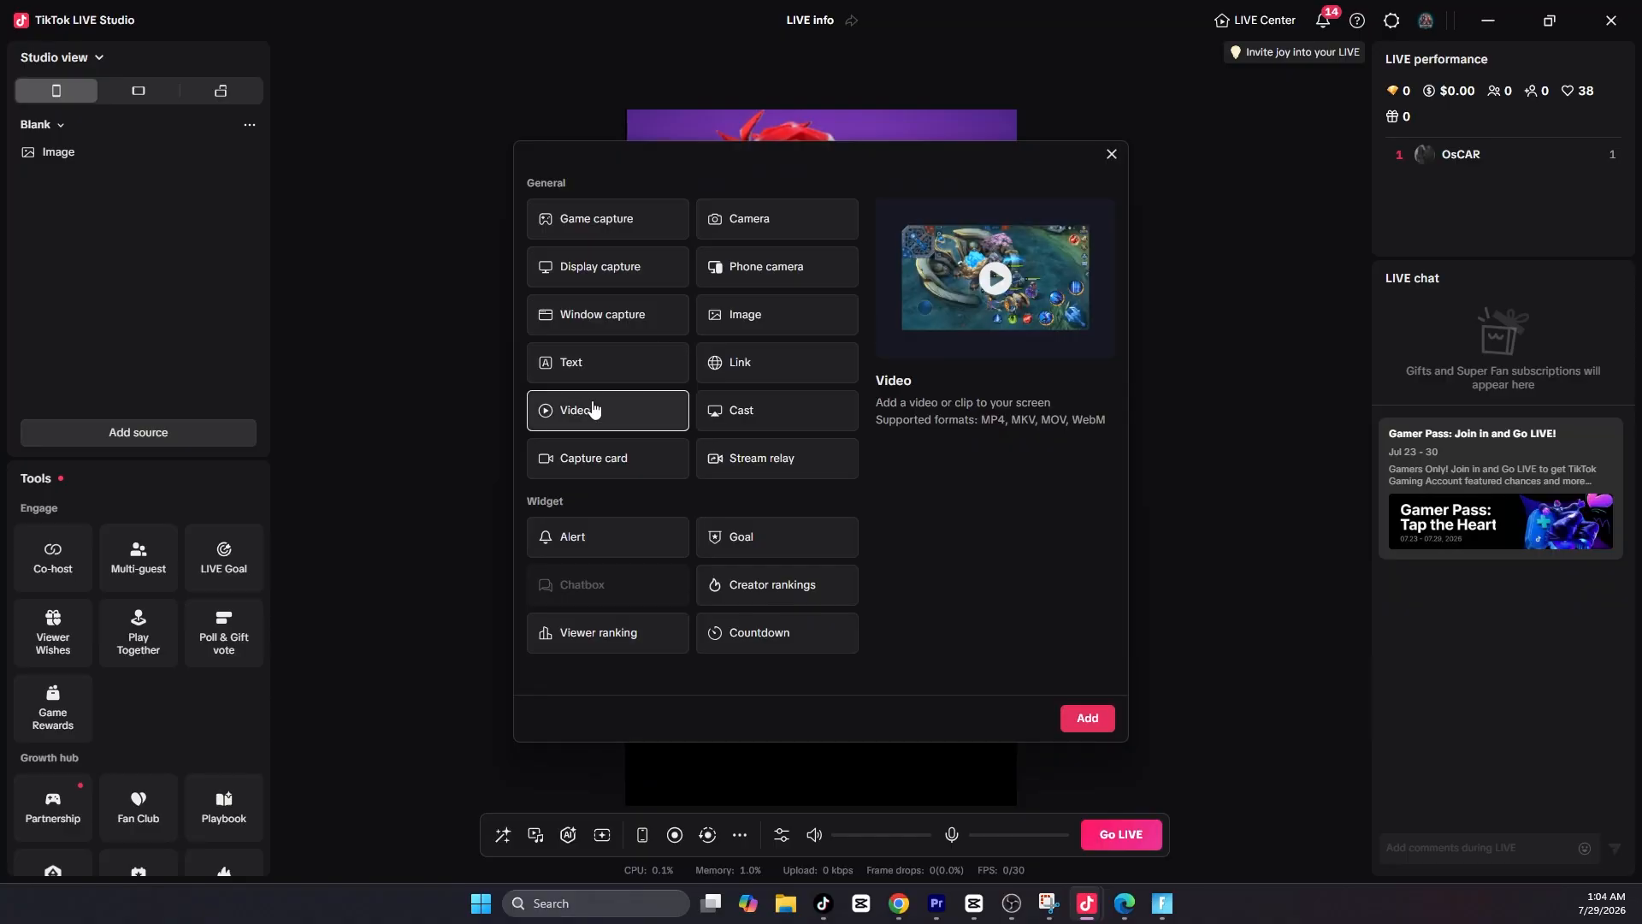
pyautogui.click(1087, 718)
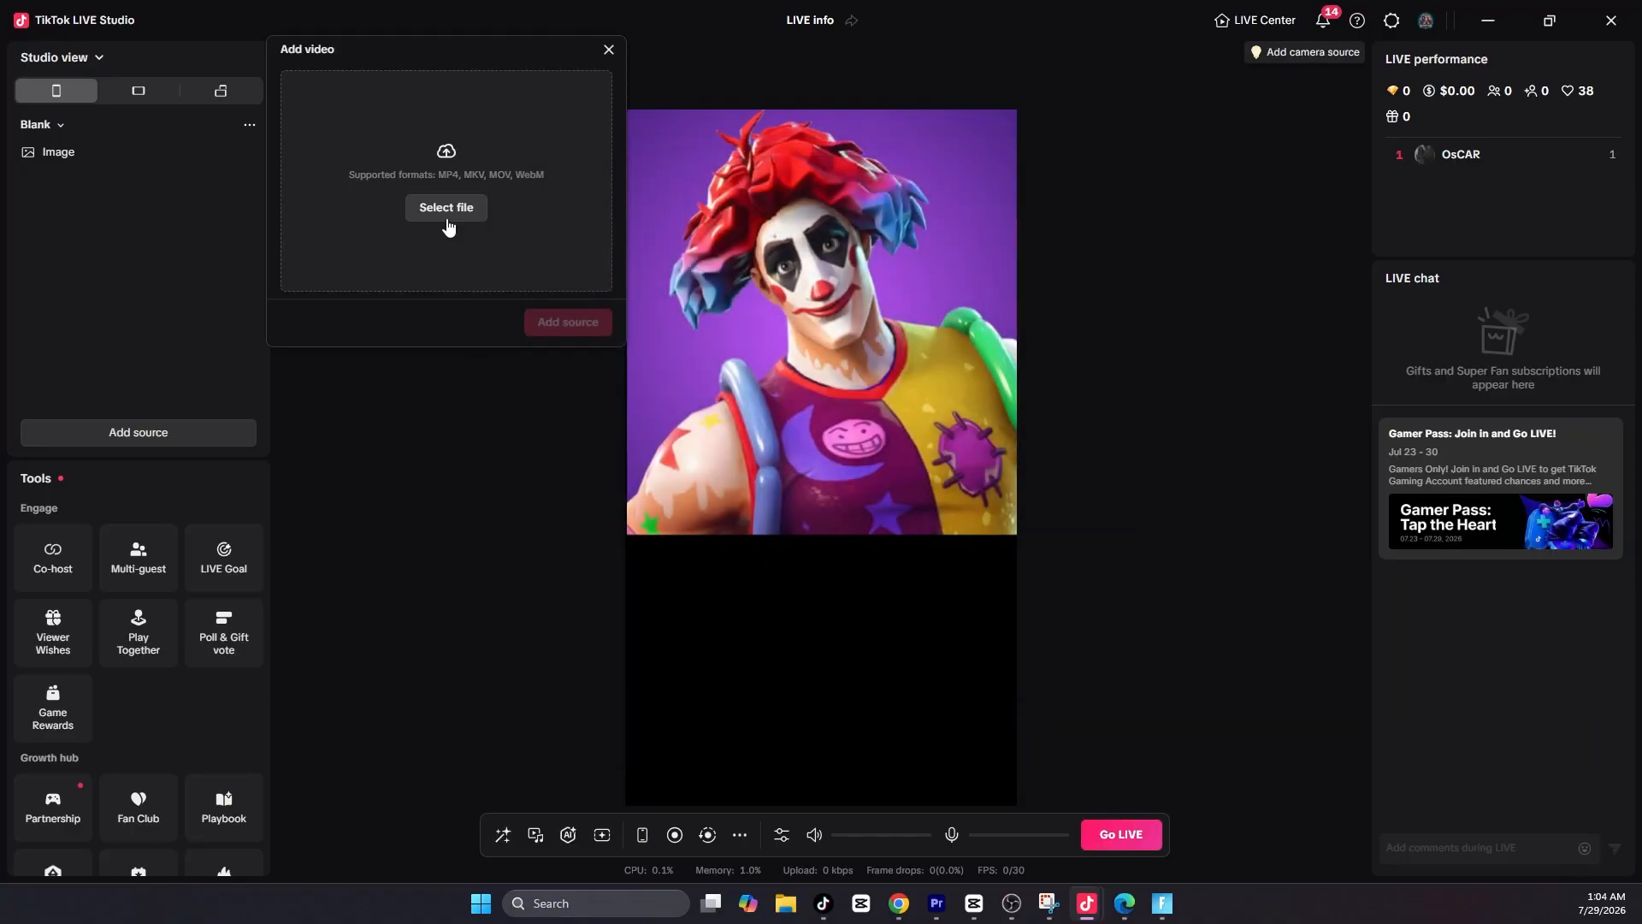
pyautogui.click(404, 266)
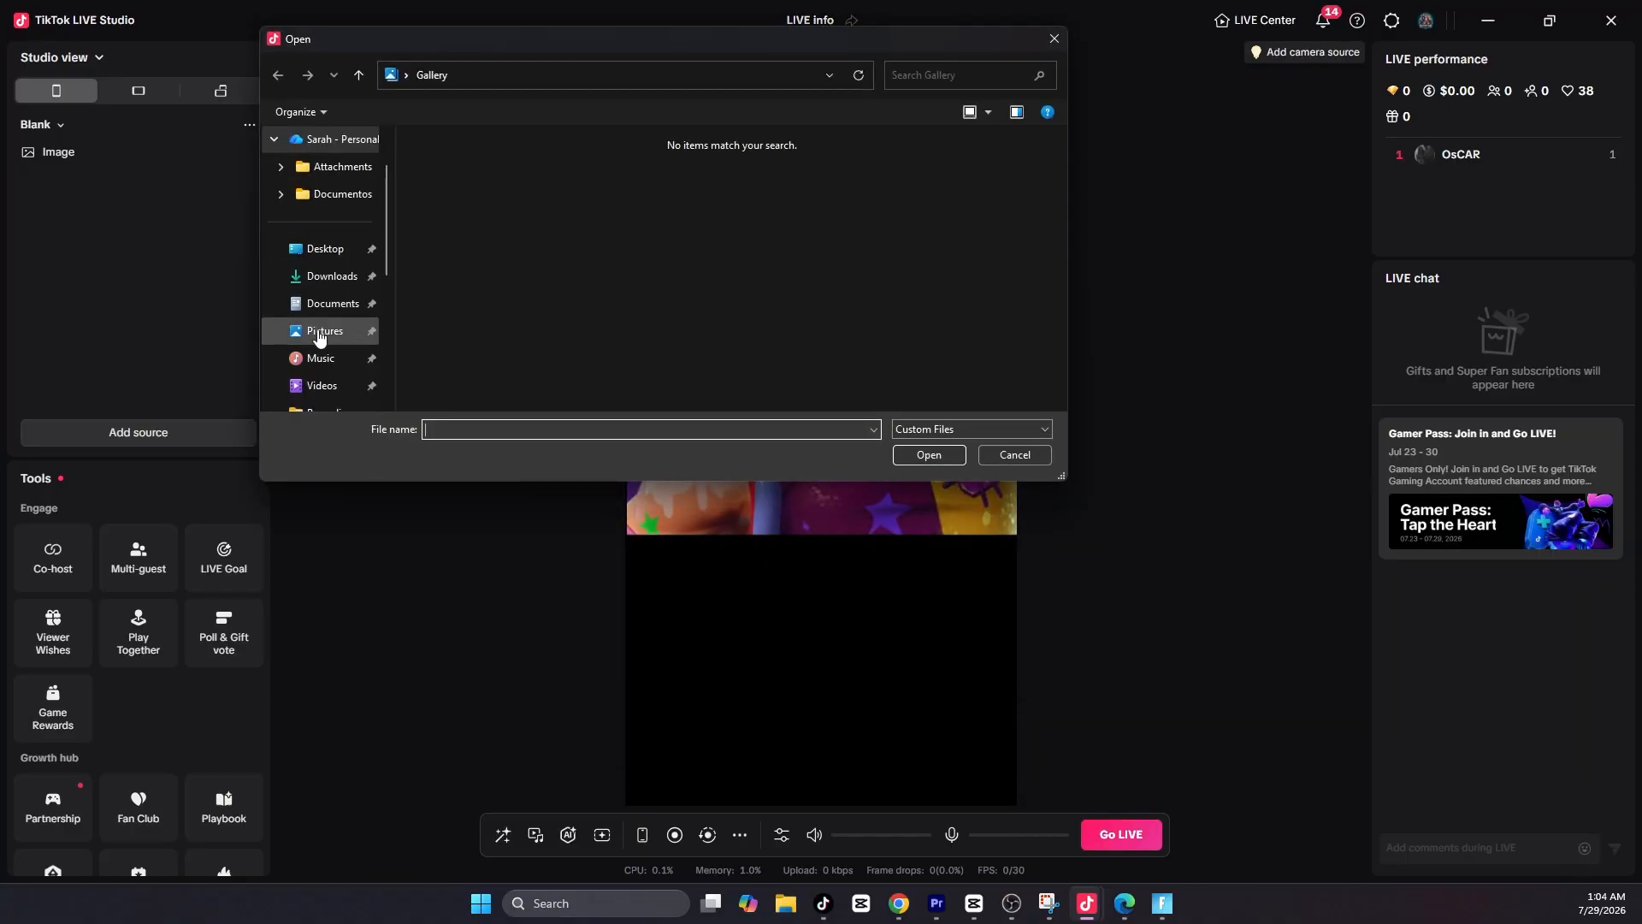
pyautogui.click(320, 383)
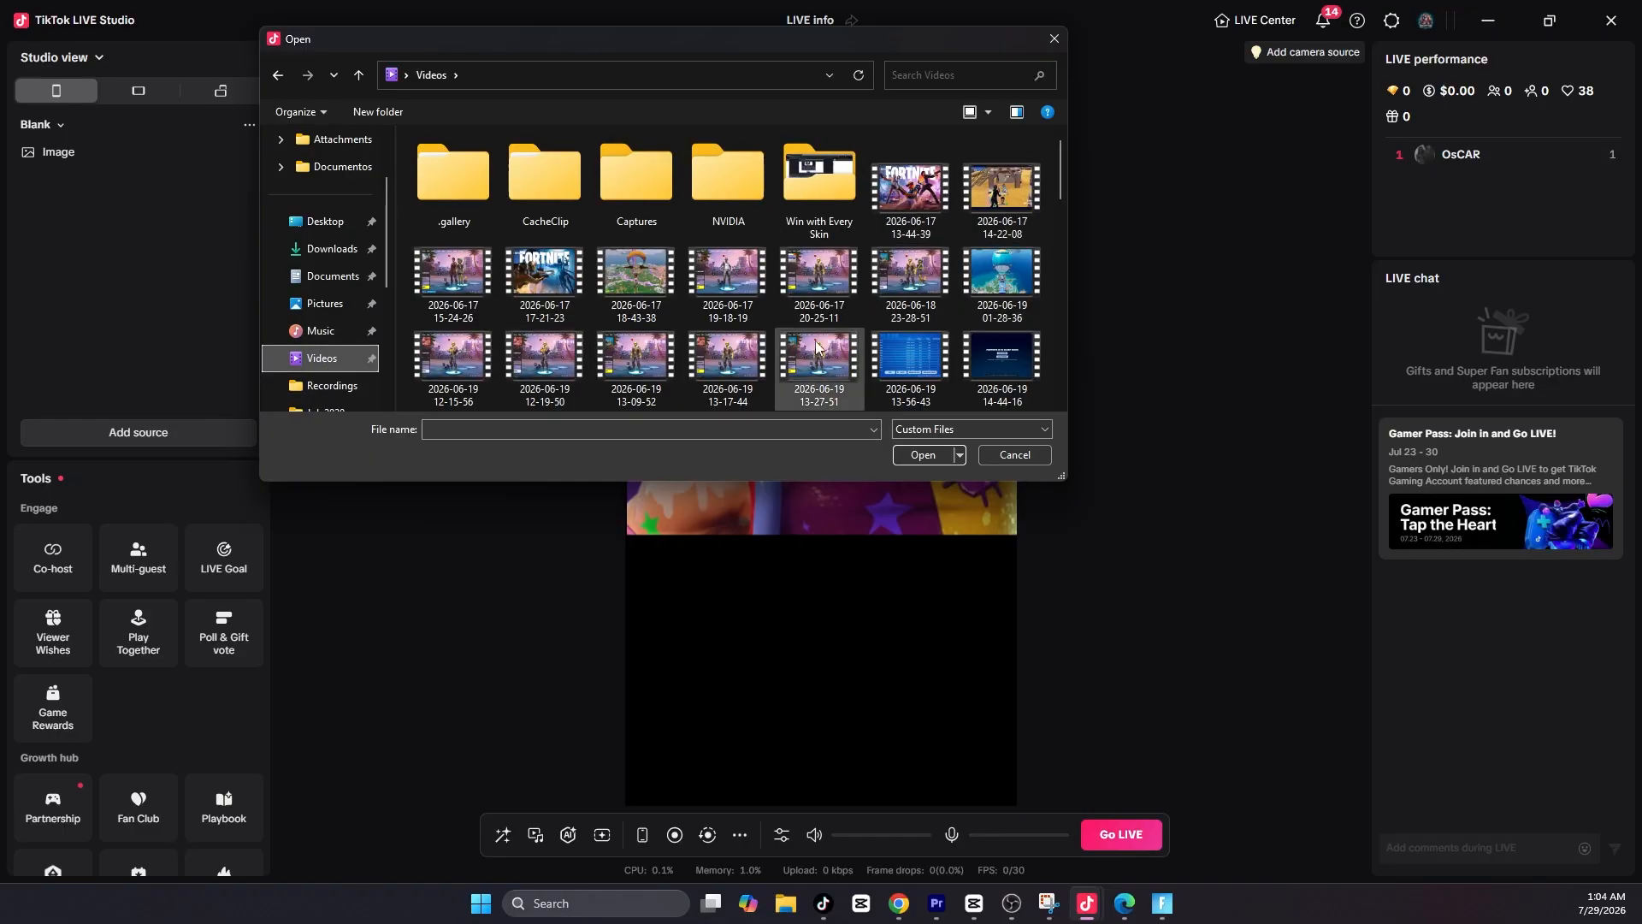
pyautogui.doubleClick(724, 282)
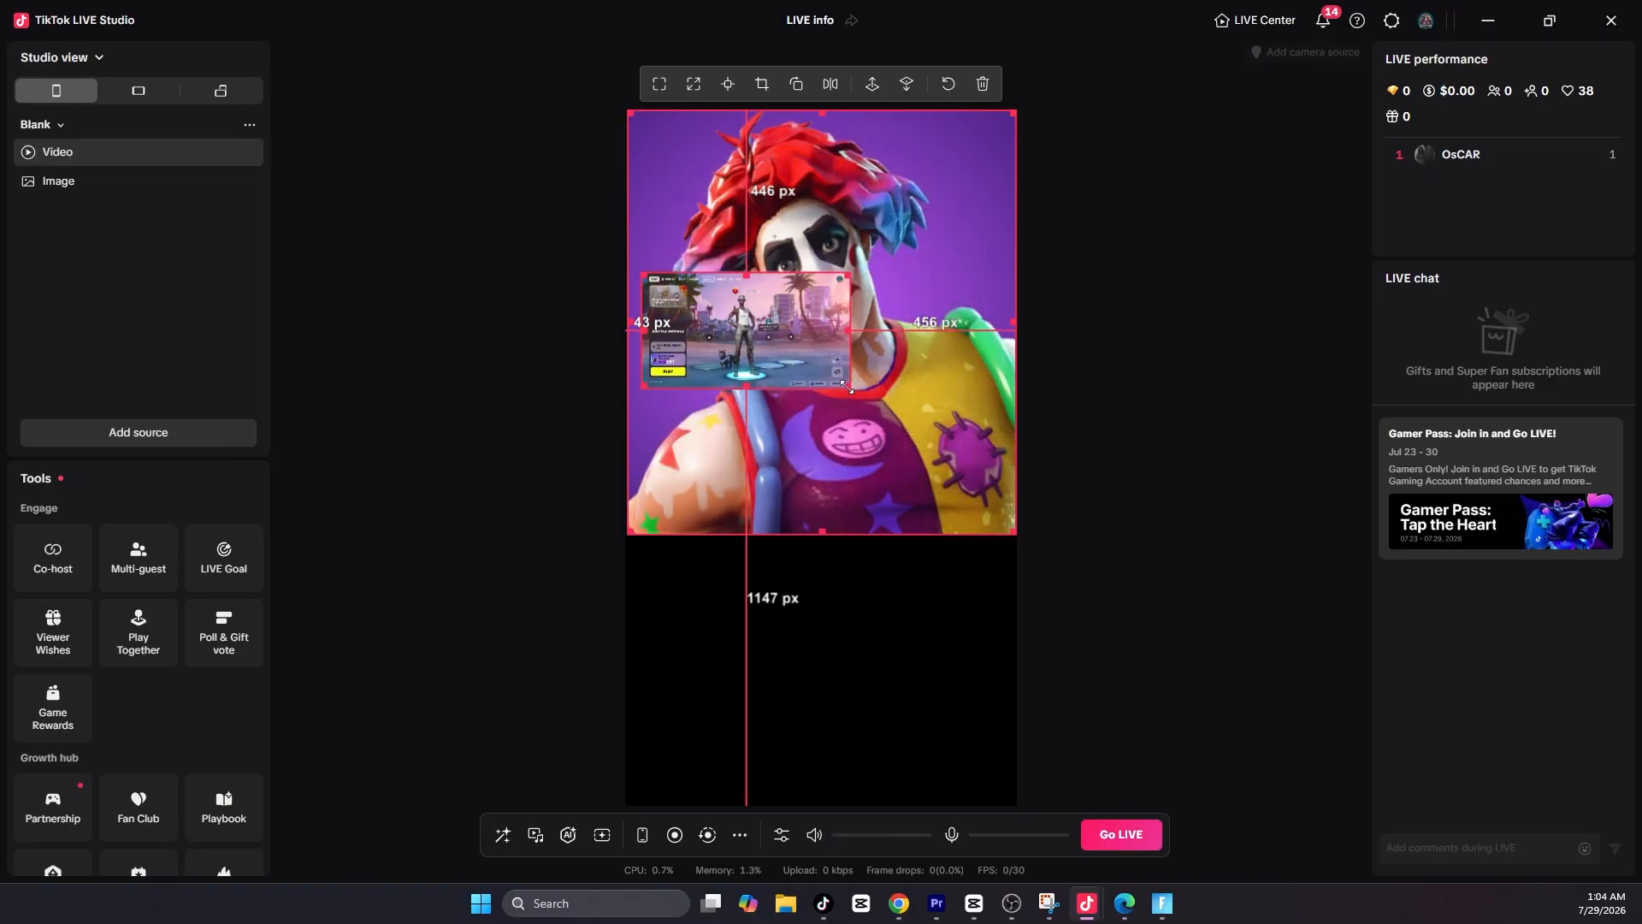
pyautogui.moveTo(853, 390); pyautogui.dragTo(1024, 487)
pyautogui.moveTo(837, 443); pyautogui.dragTo(822, 447)
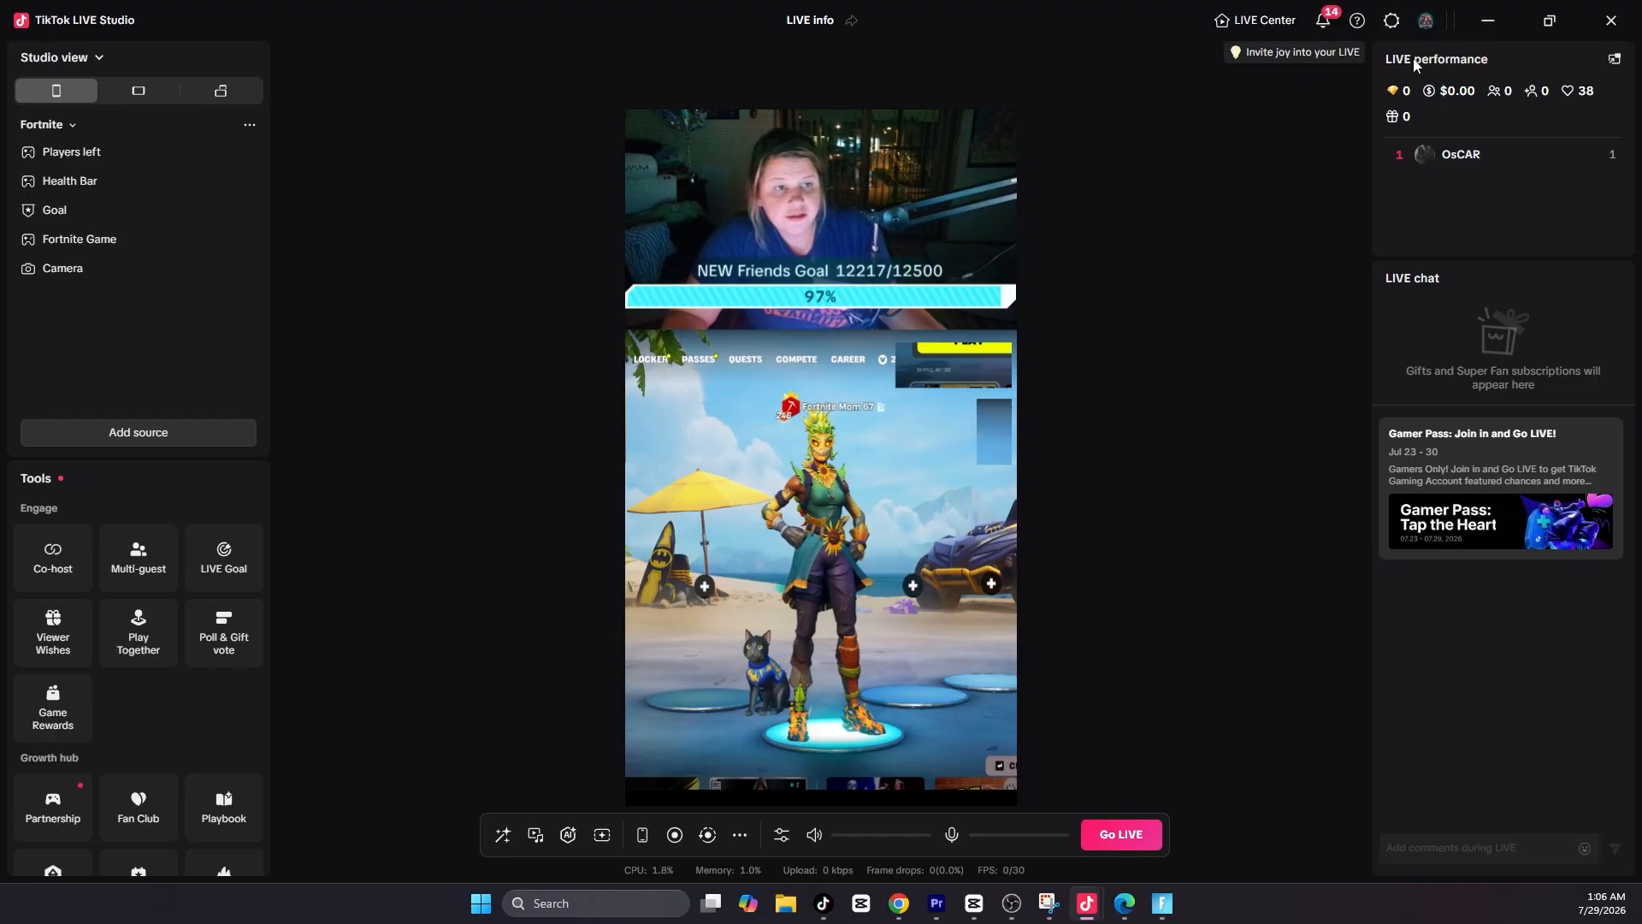
# Set the stream's frame rate to the recommended 60 FPS in the video settings
pyautogui.click(1393, 31)
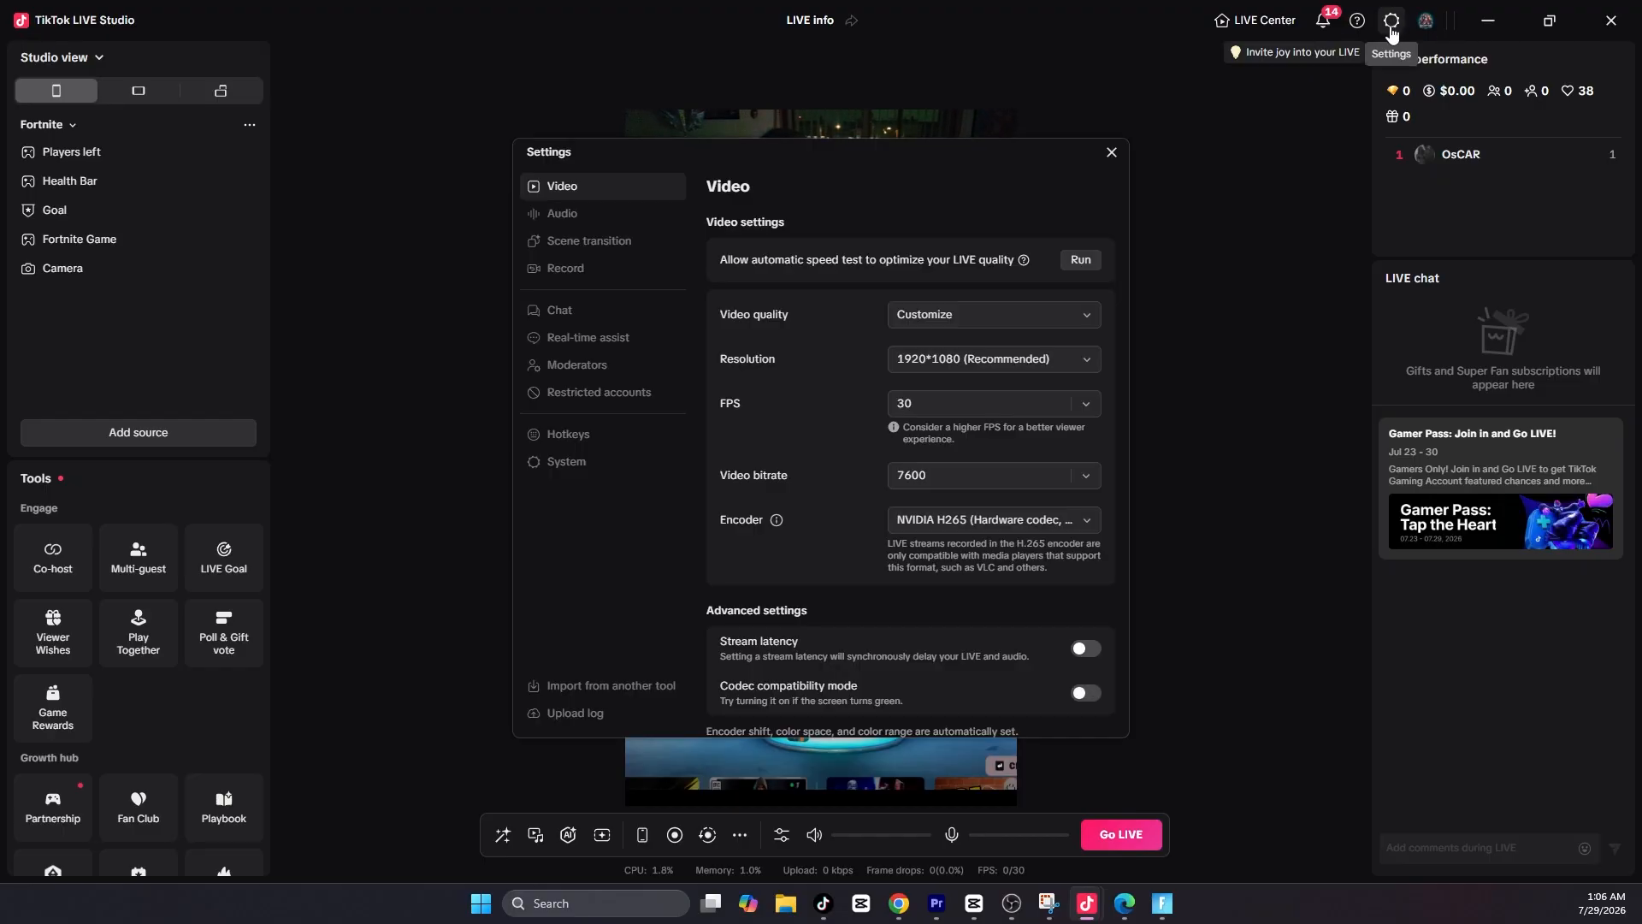
pyautogui.click(1086, 404)
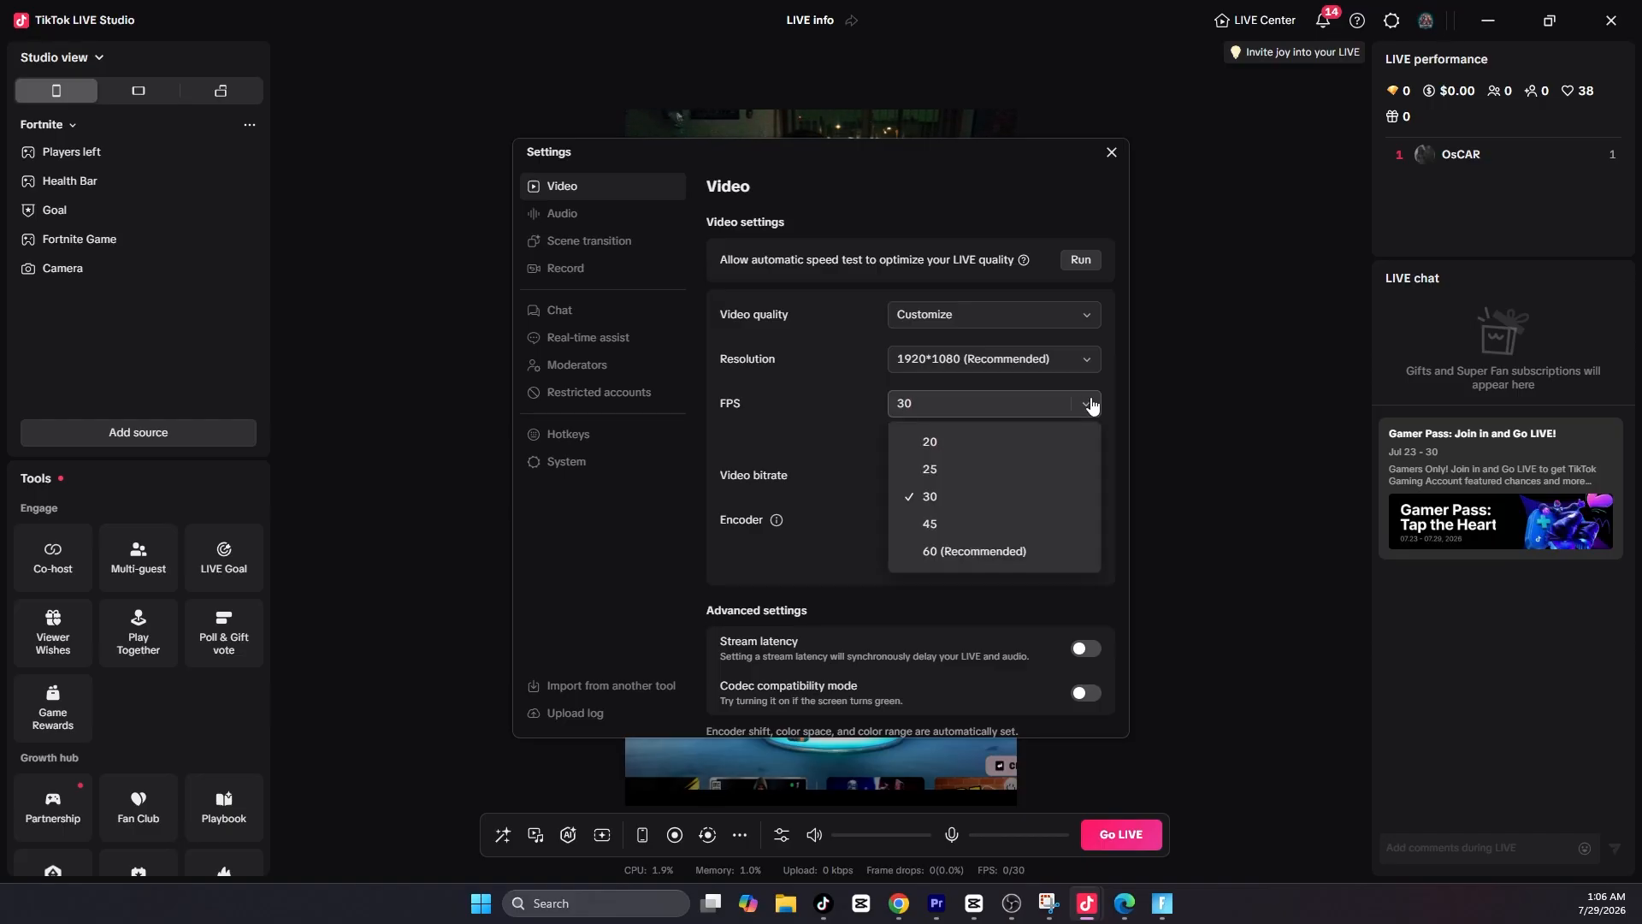
pyautogui.click(960, 552)
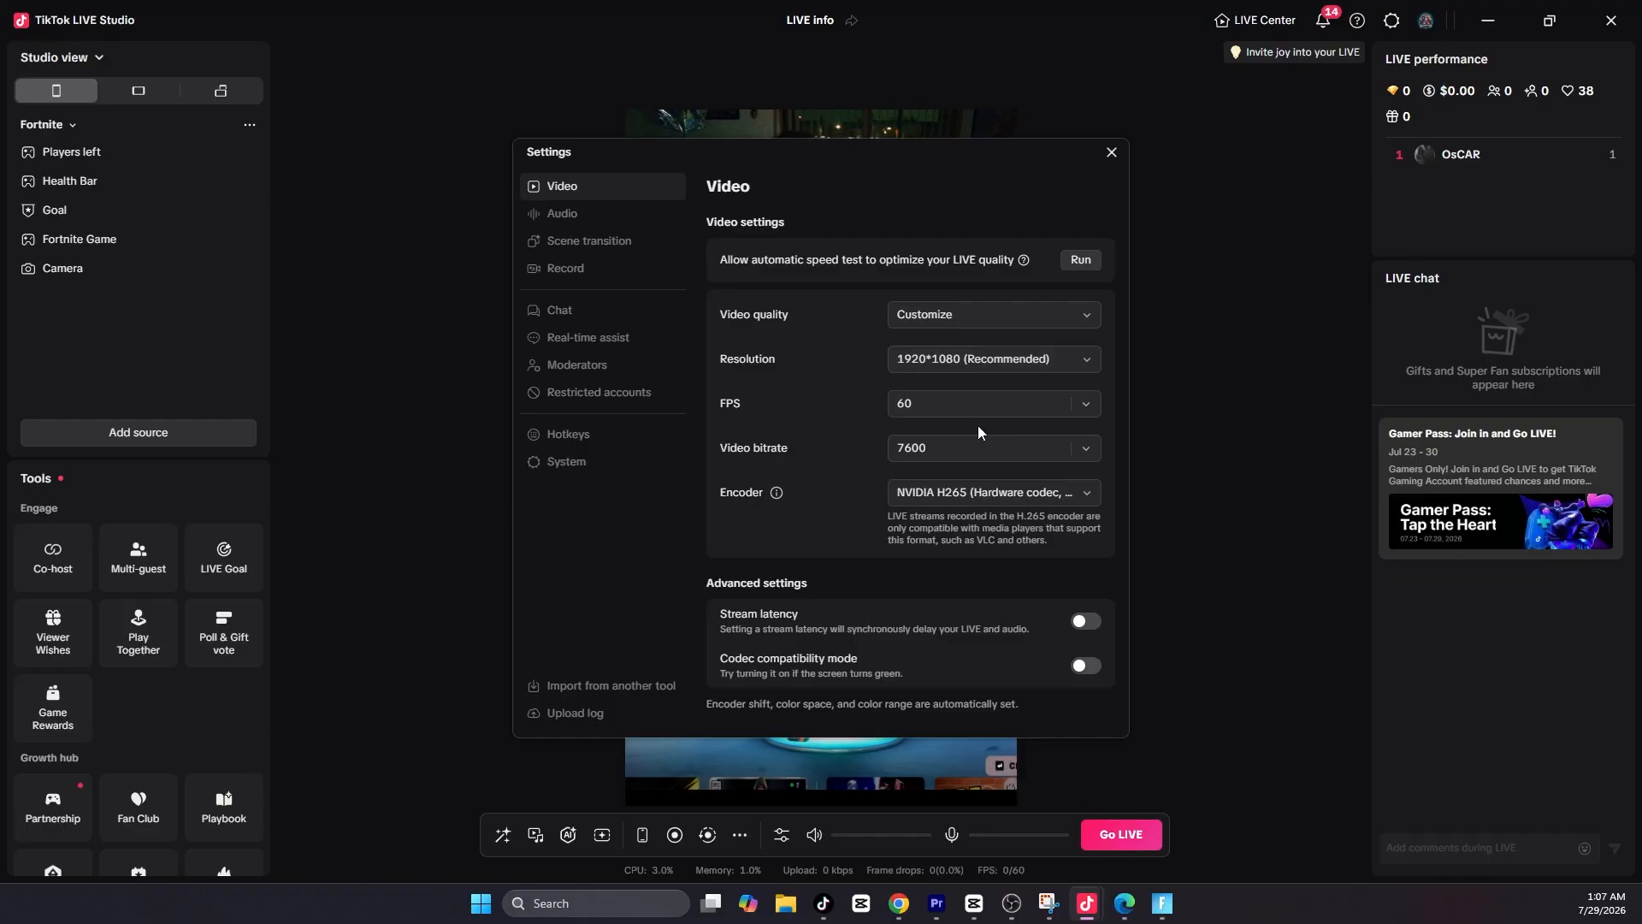
# Review the available resolutions and select the recommended video bitrate of 7600
pyautogui.click(988, 363)
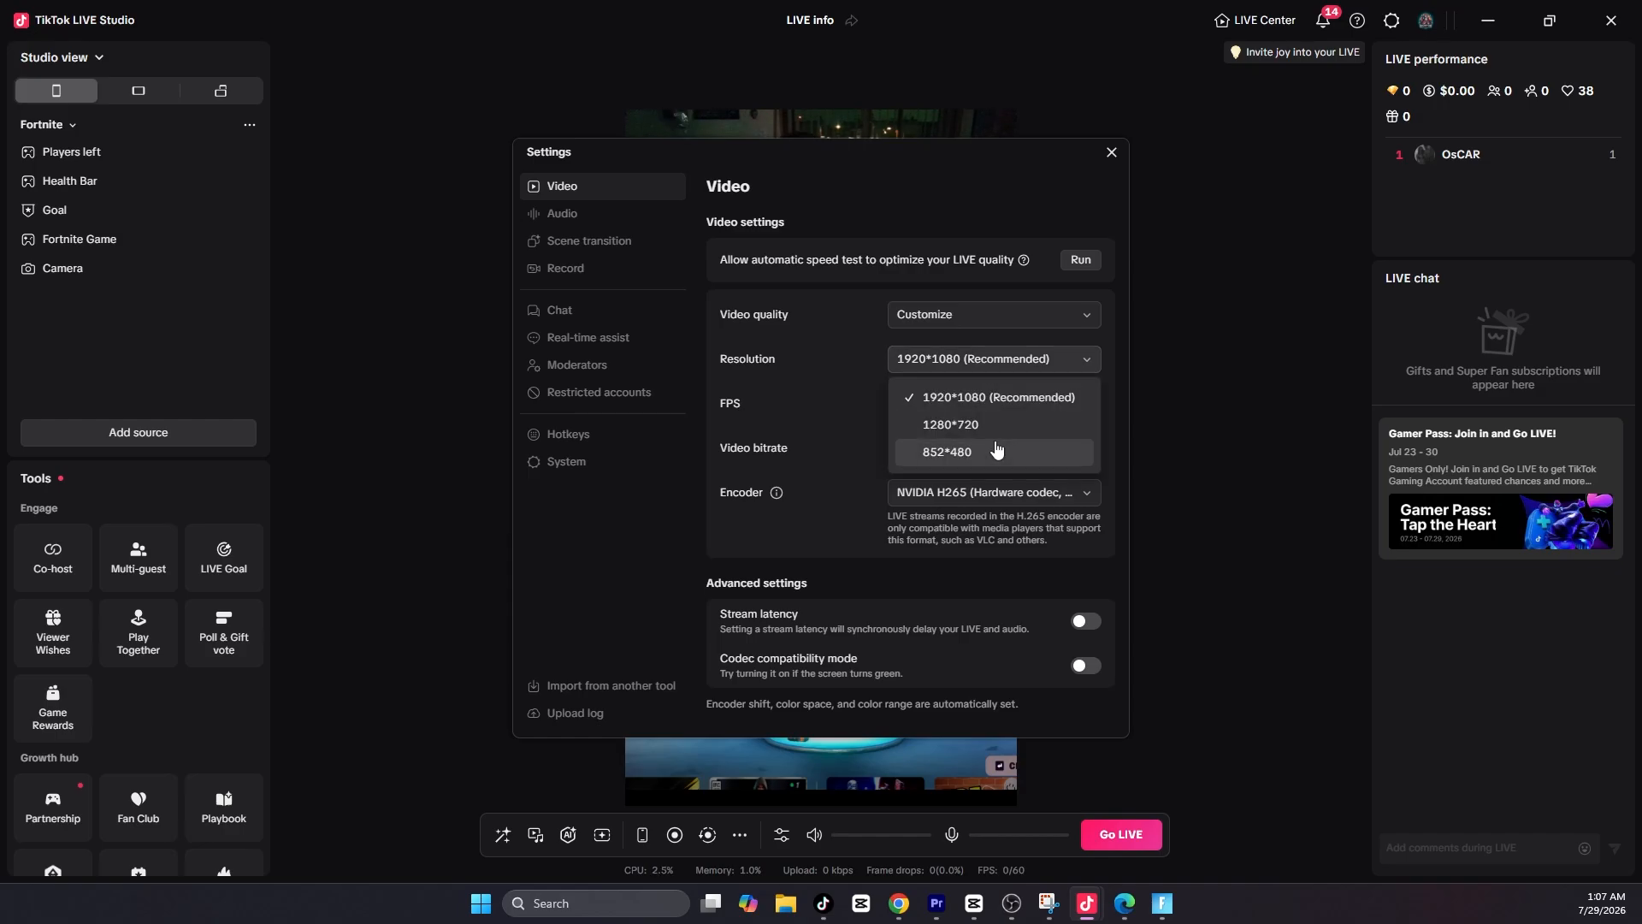
pyautogui.click(792, 388)
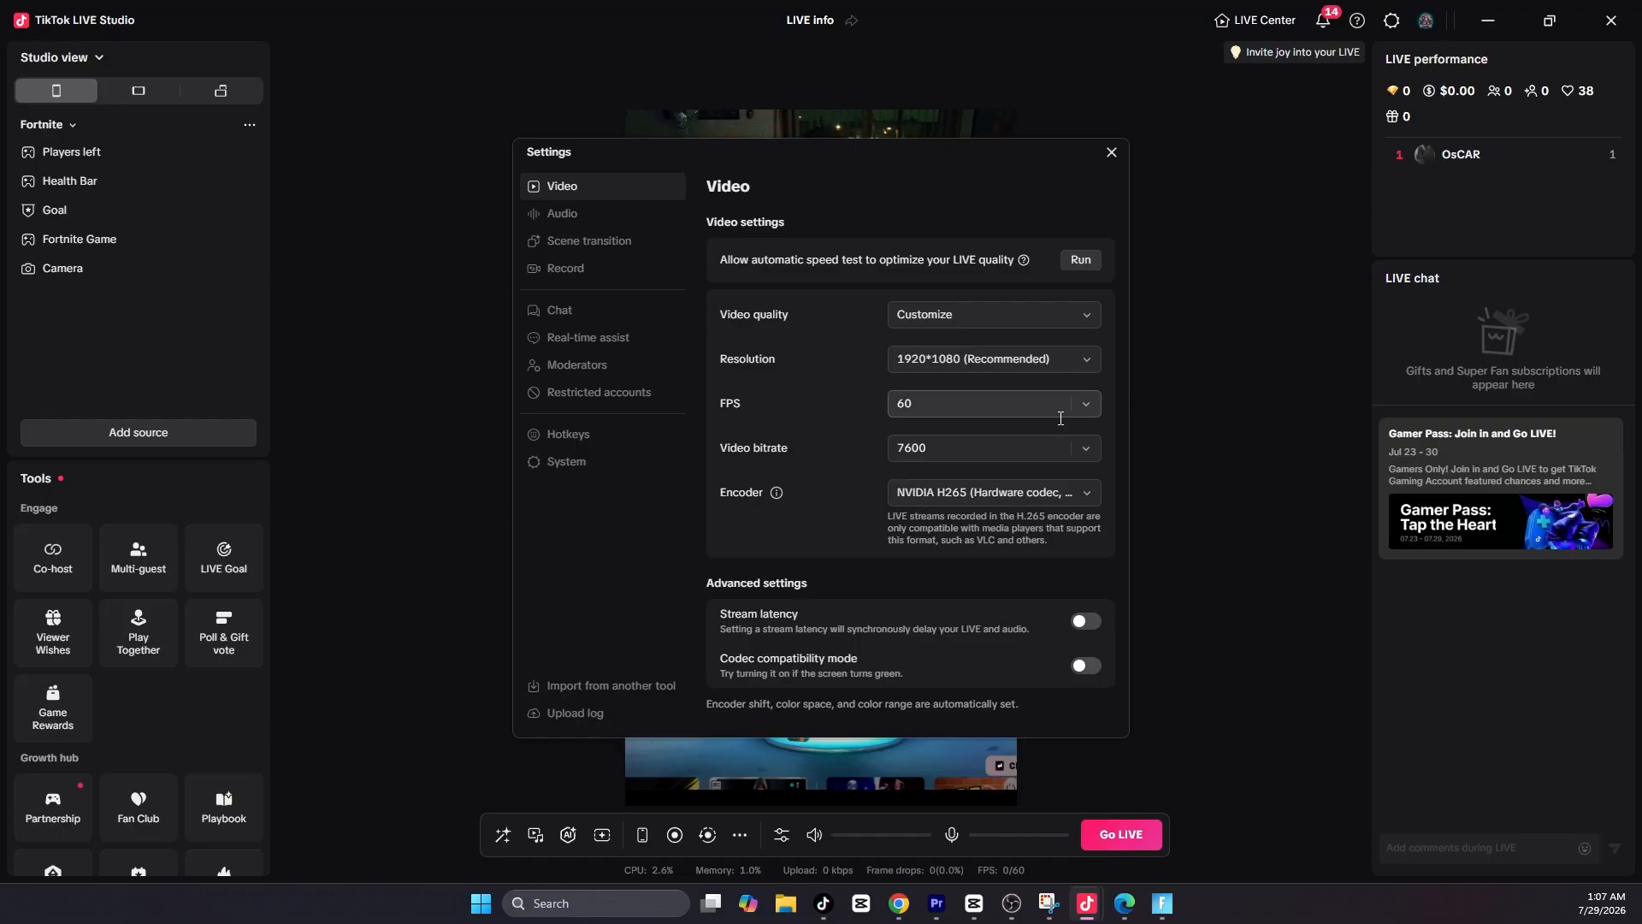
pyautogui.click(992, 447)
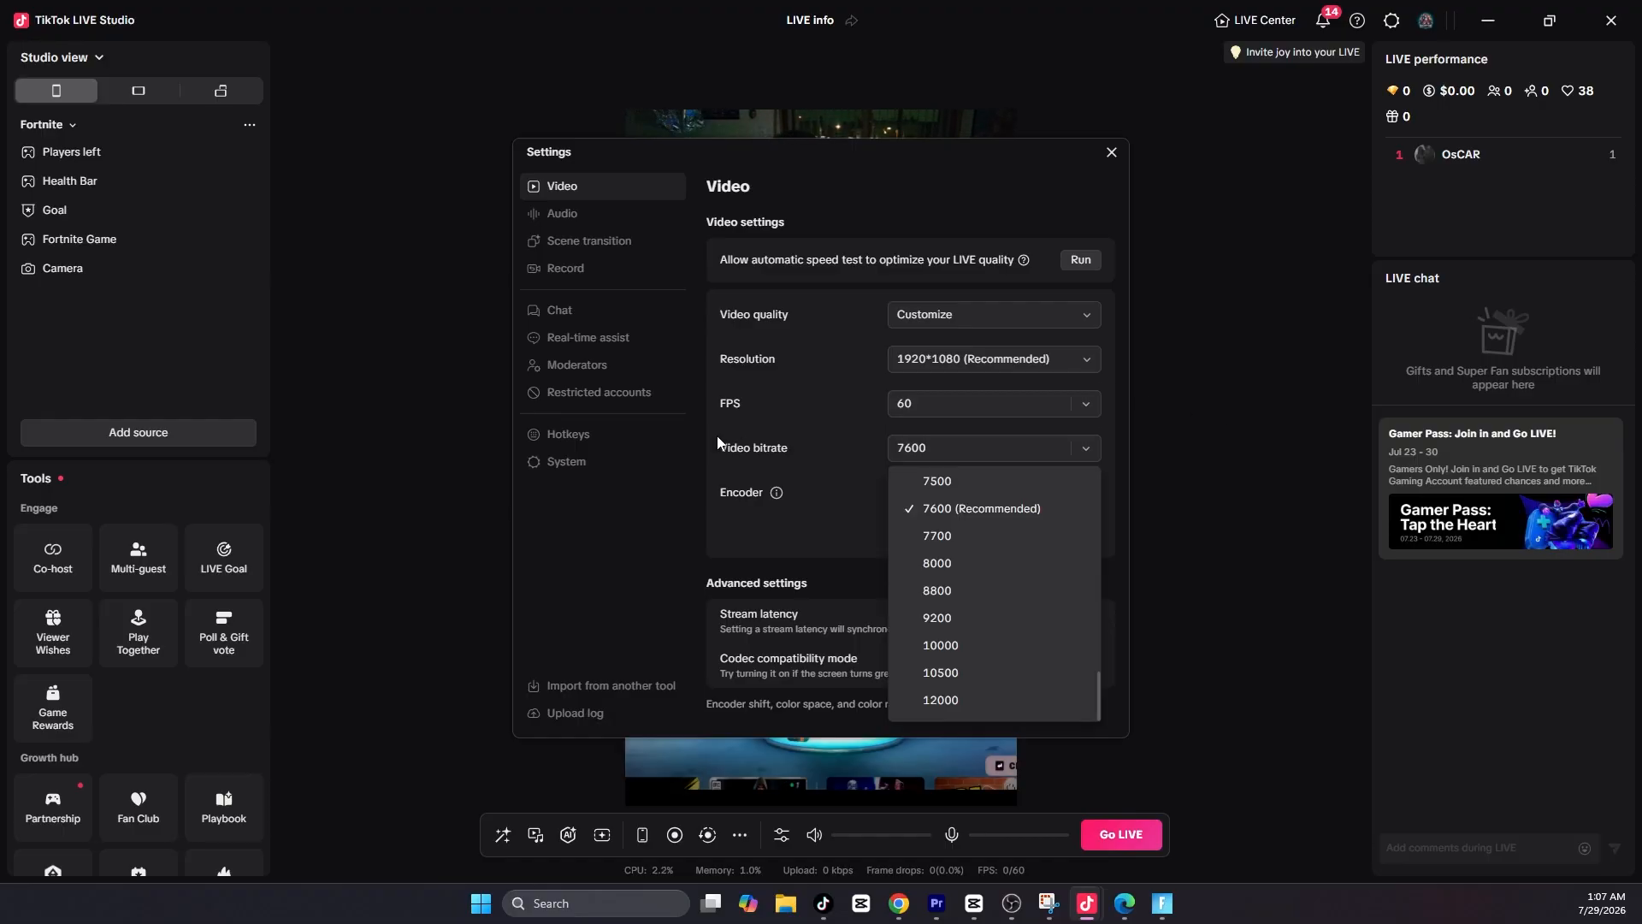
pyautogui.click(1017, 509)
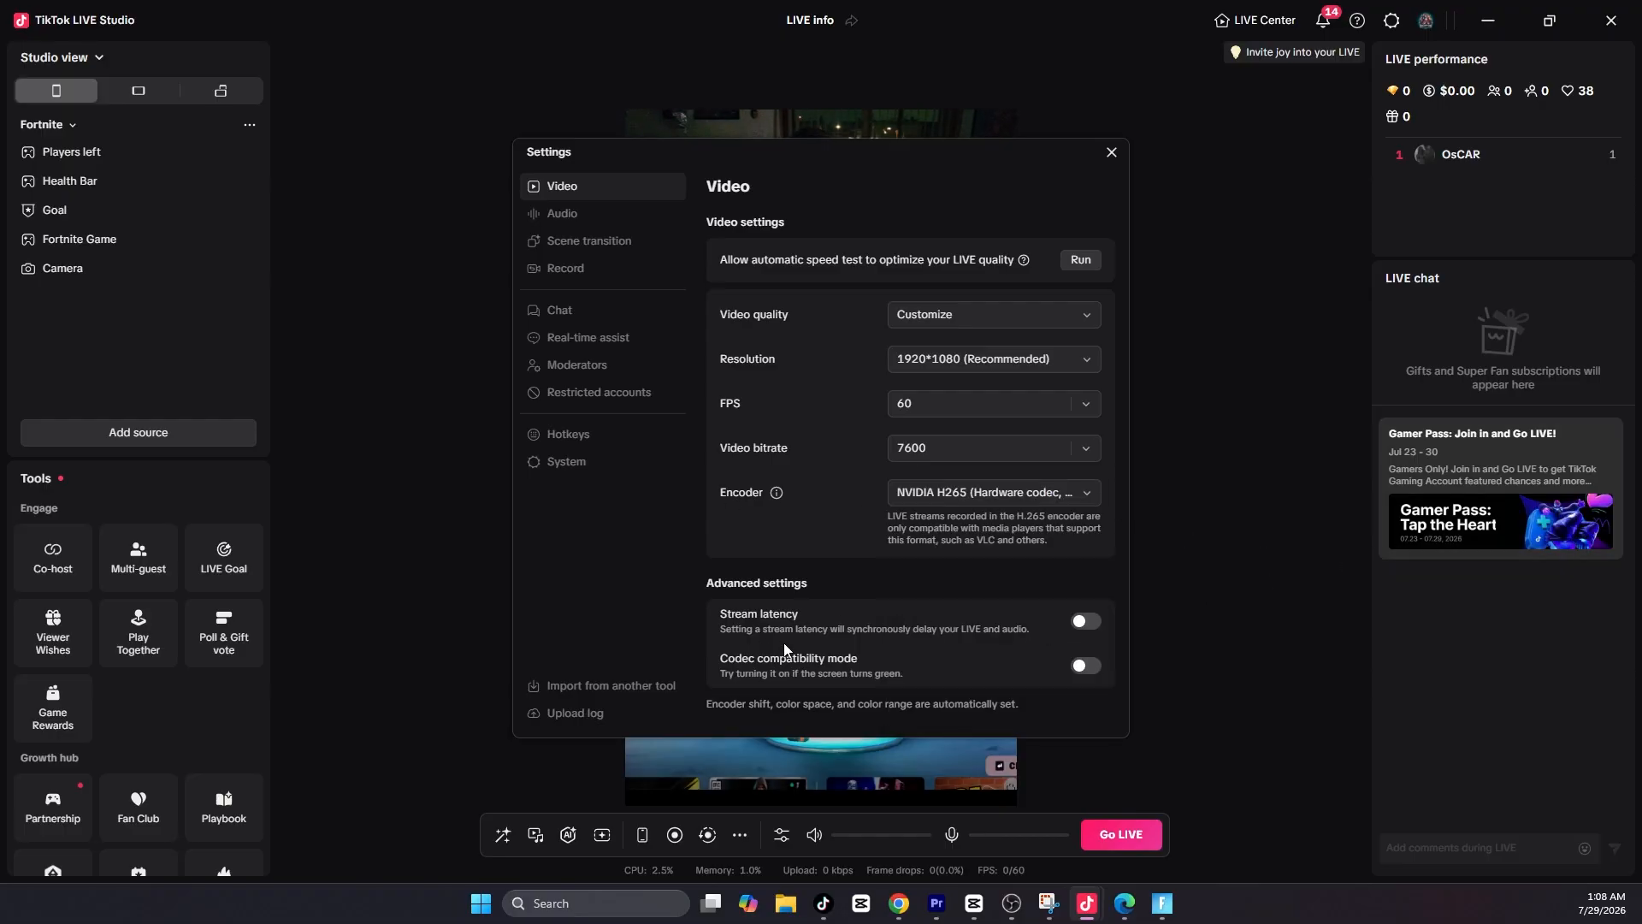
# Examine the audio bitrate options and the scene transition effect settings
pyautogui.click(598, 213)
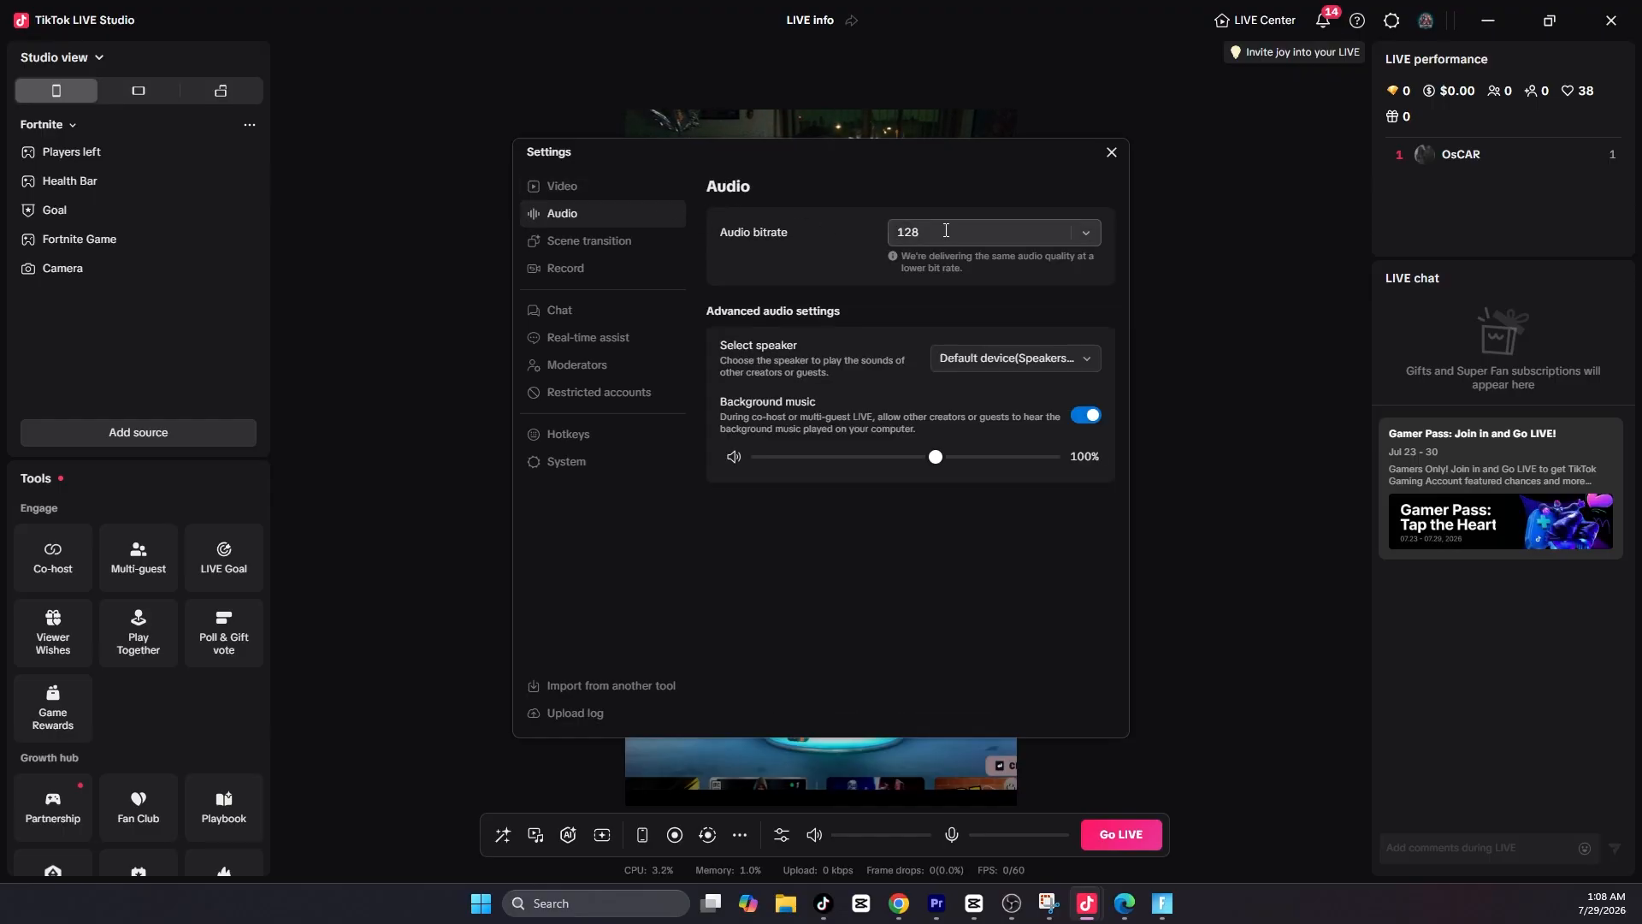
pyautogui.click(1085, 235)
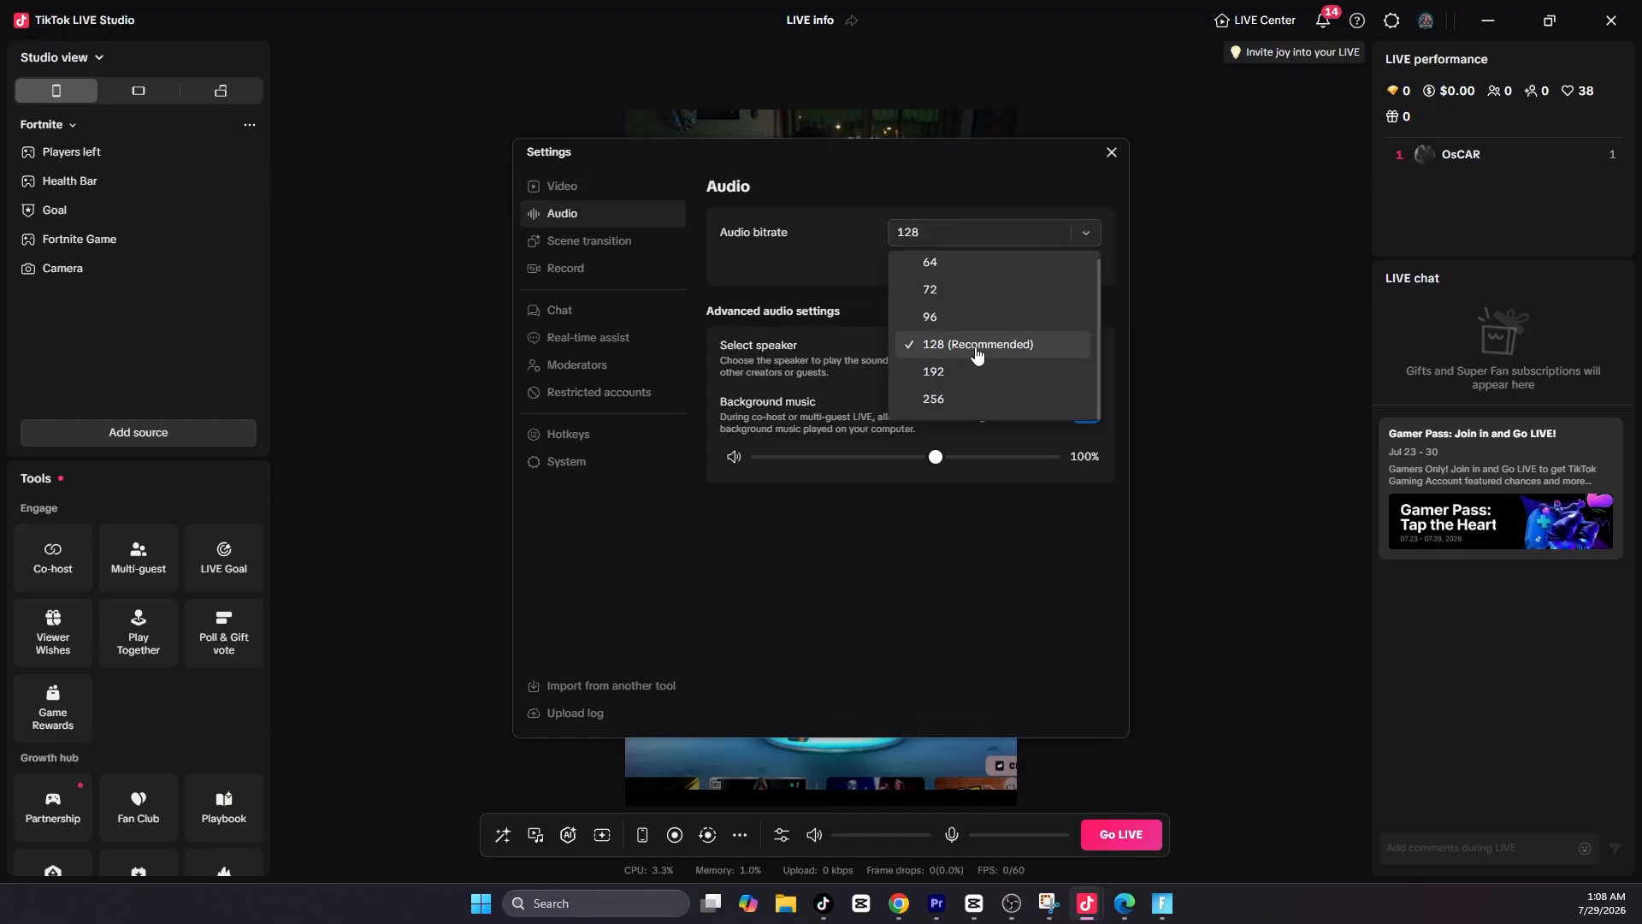
pyautogui.click(650, 242)
pyautogui.click(650, 241)
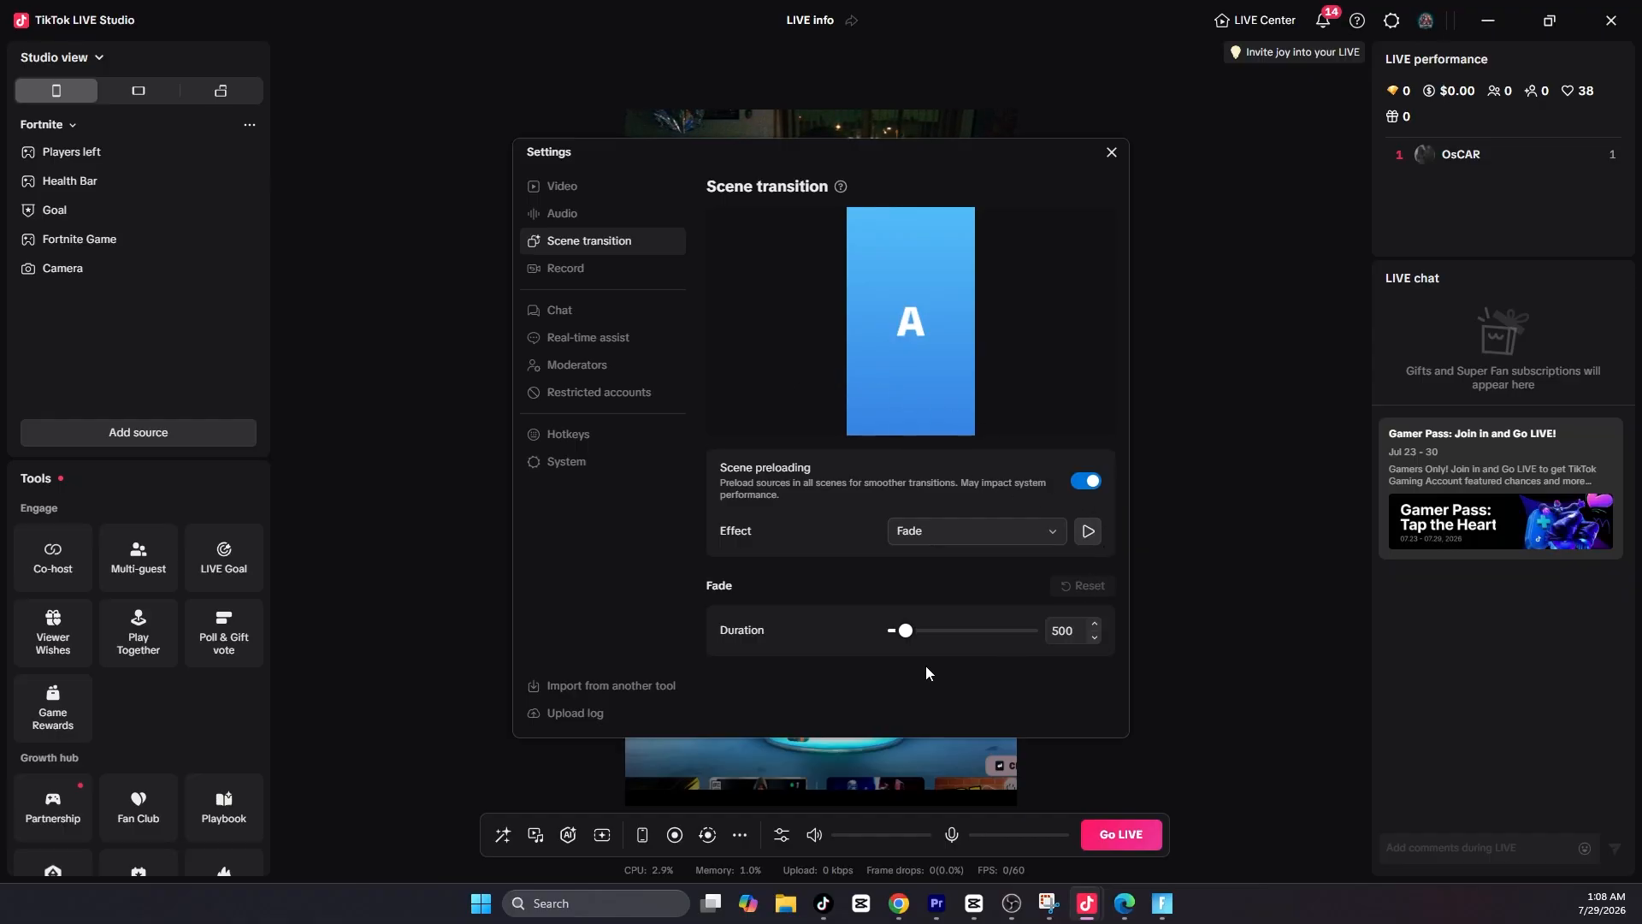
pyautogui.click(1037, 537)
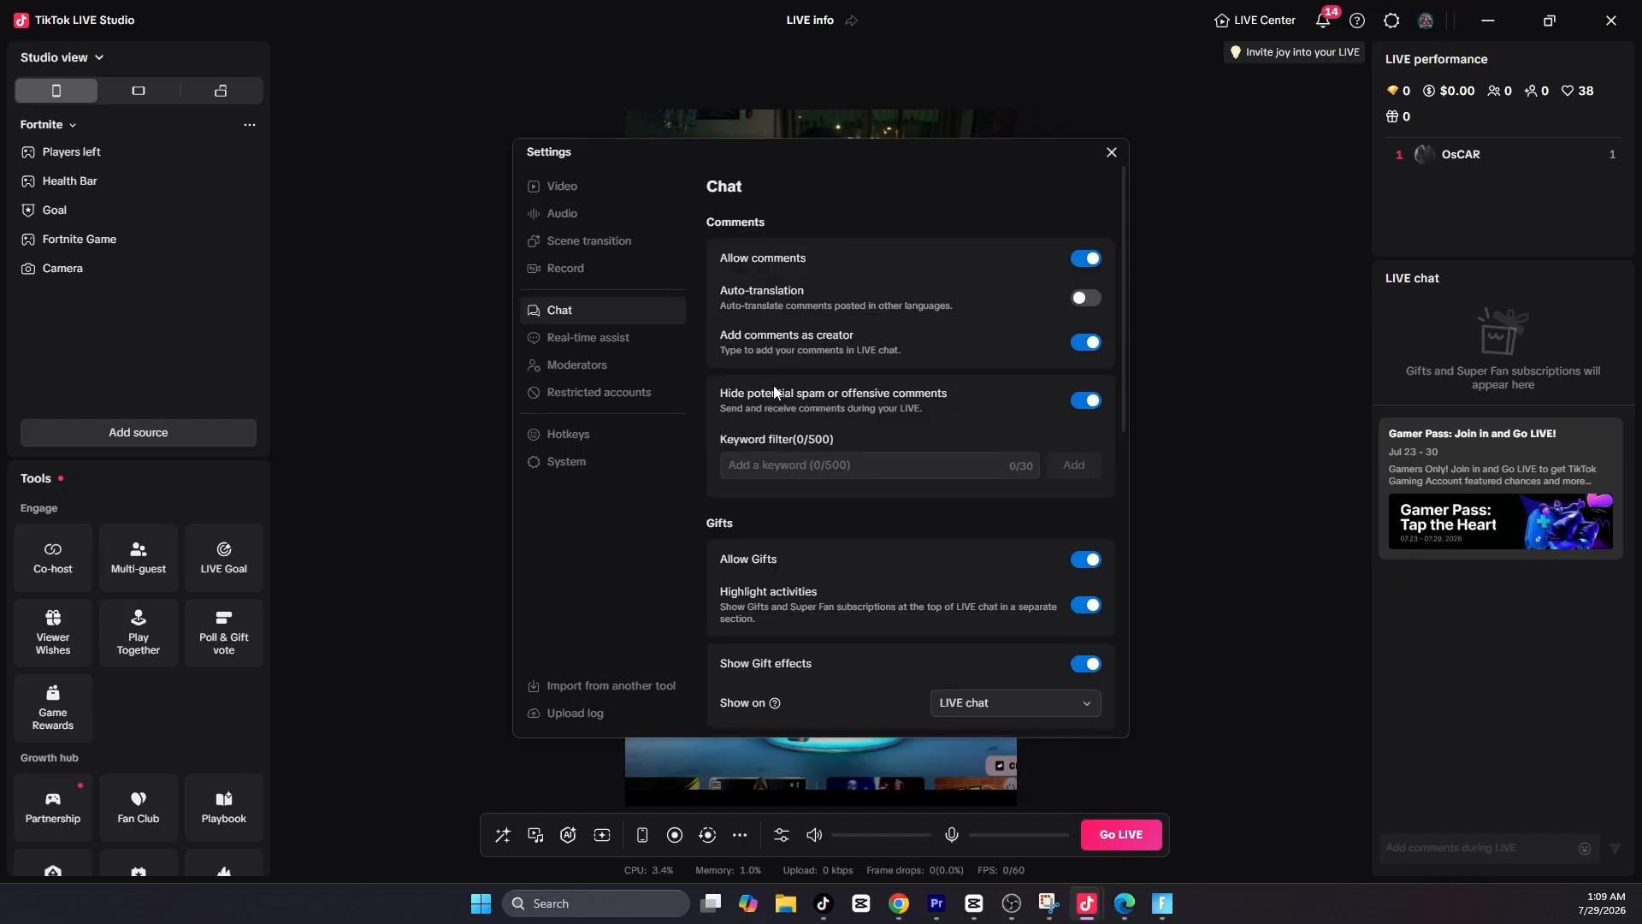
# Examine the real-time assist, moderators, restricted accounts and hotkeys settings
pyautogui.click(676, 338)
pyautogui.click(616, 365)
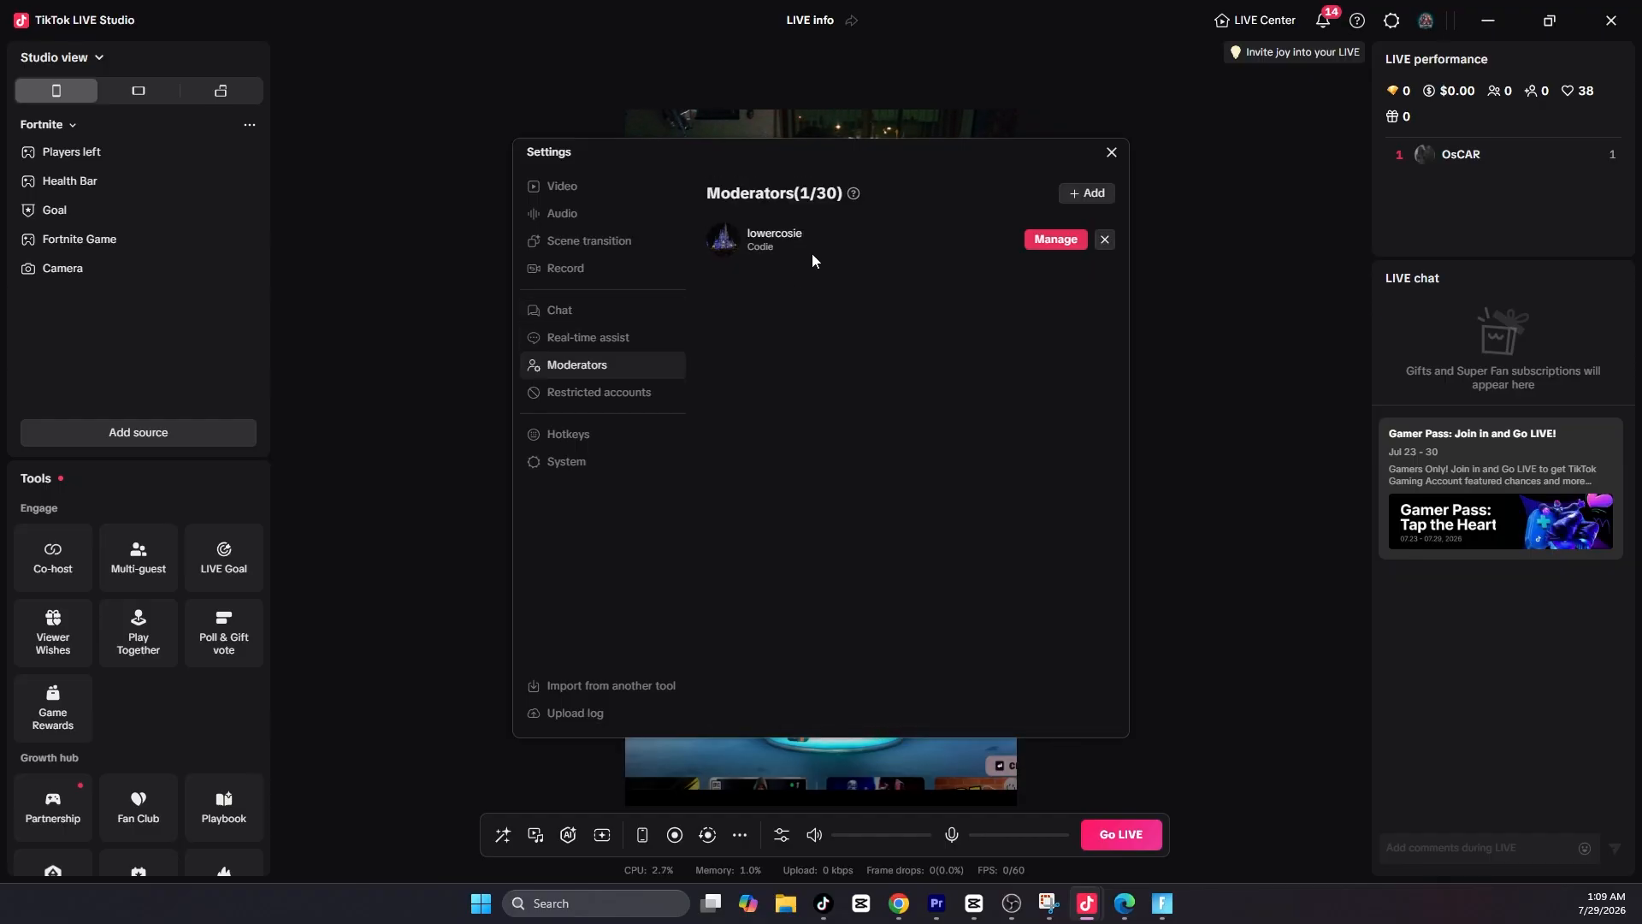
pyautogui.click(603, 396)
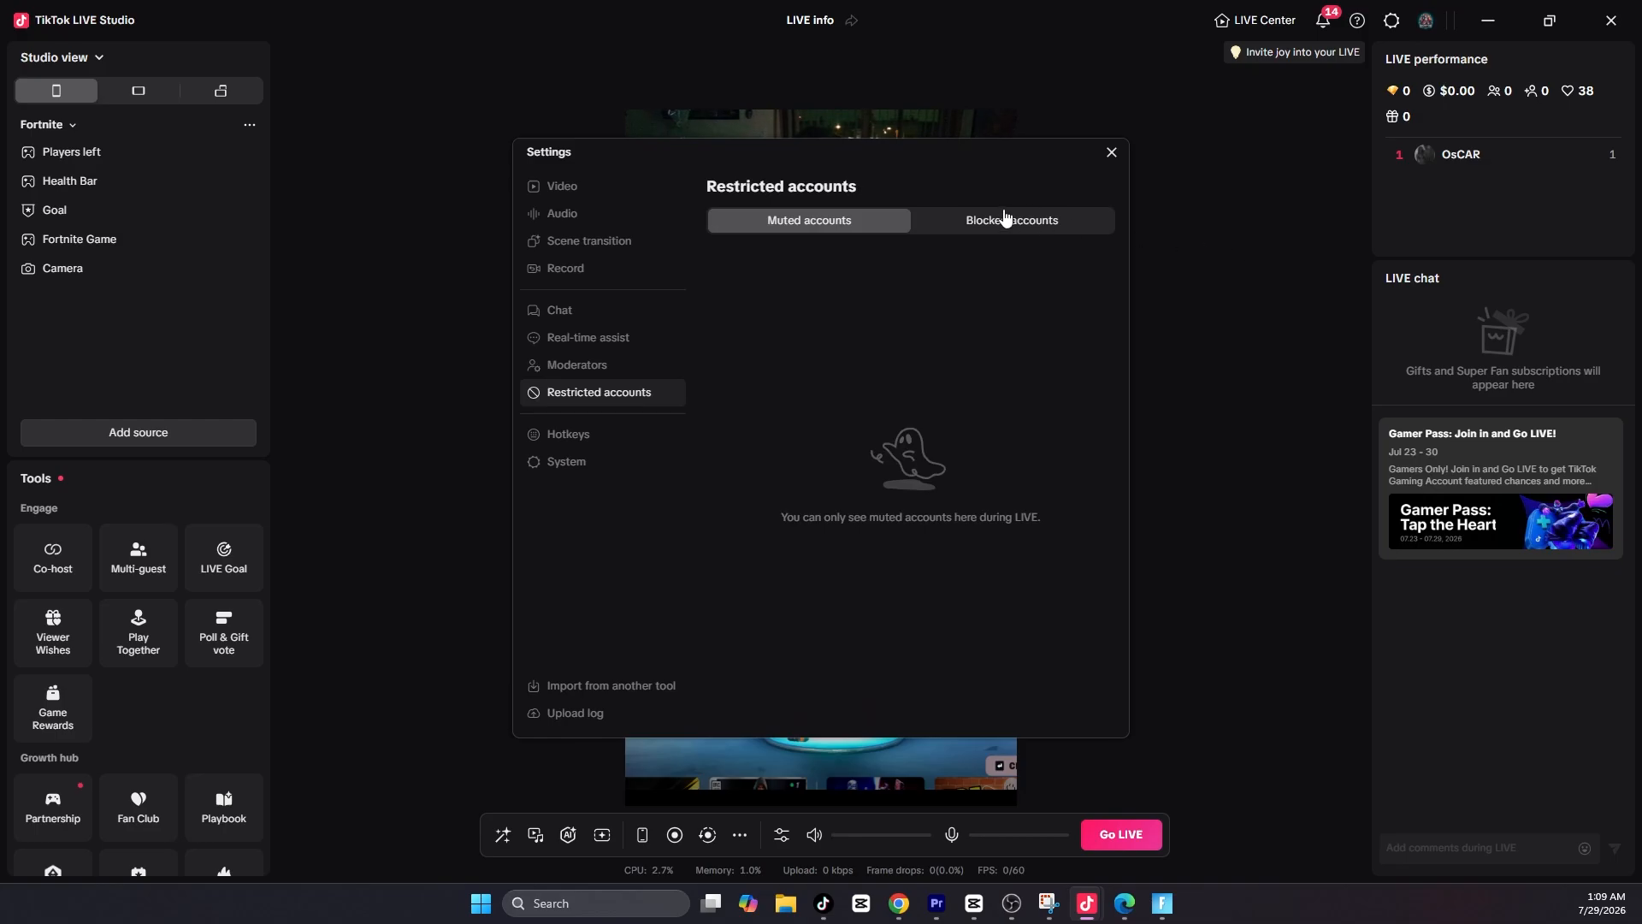
pyautogui.click(590, 435)
pyautogui.scroll(-5, 813, 615)
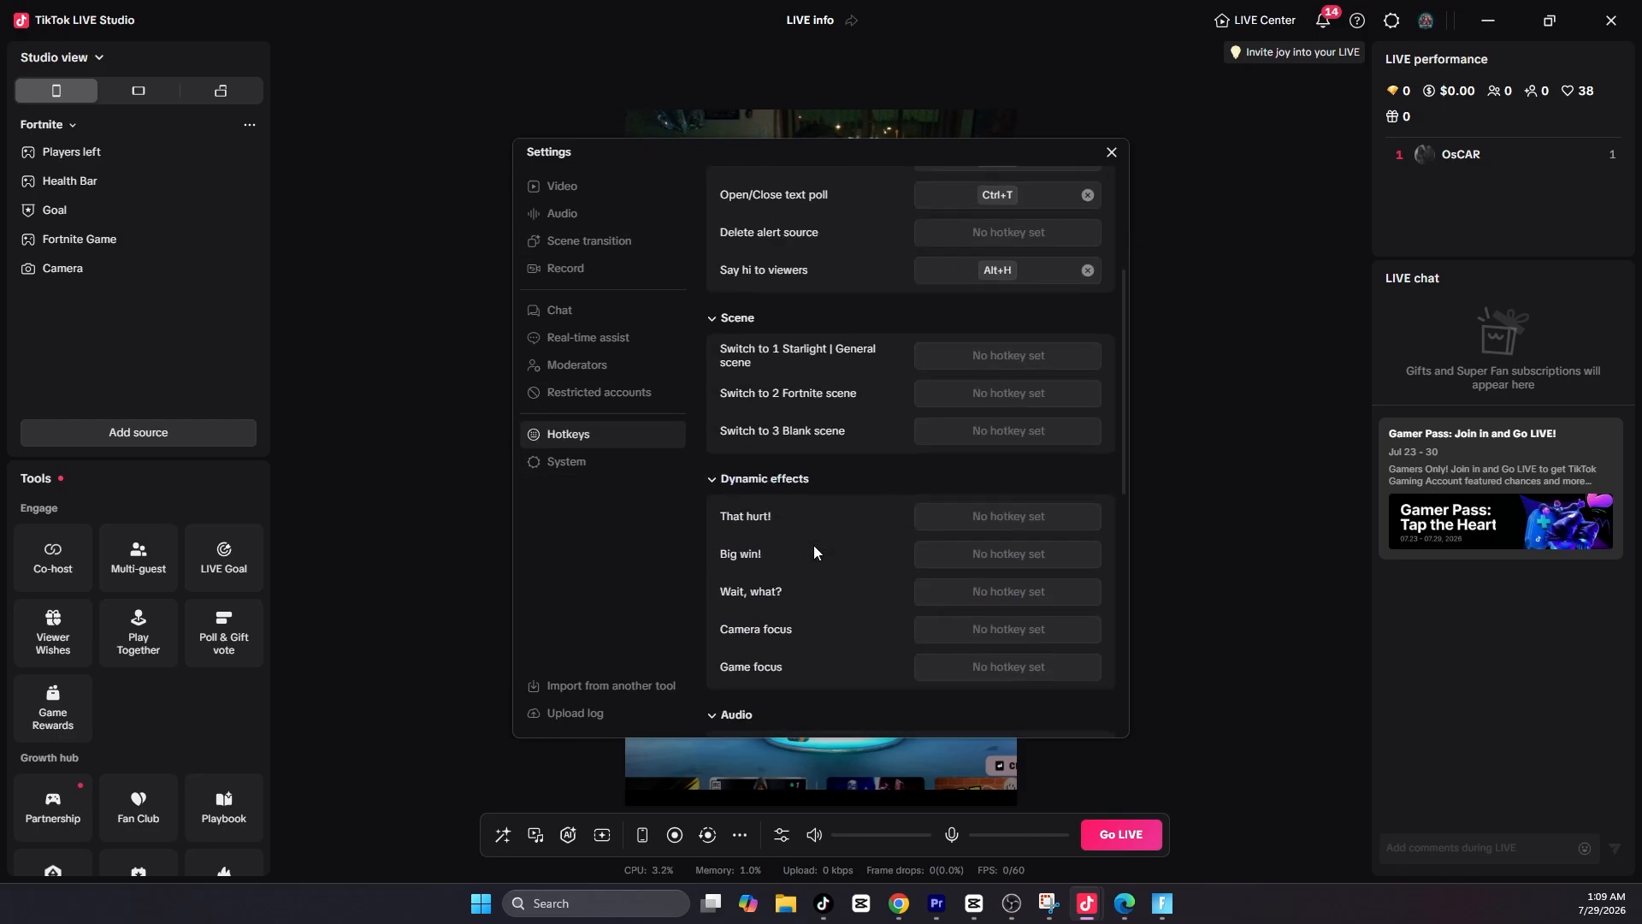
# Review the remaining hotkey assignments down to the camera effects and tools groups, and close the settings
pyautogui.scroll(-8, 865, 559)
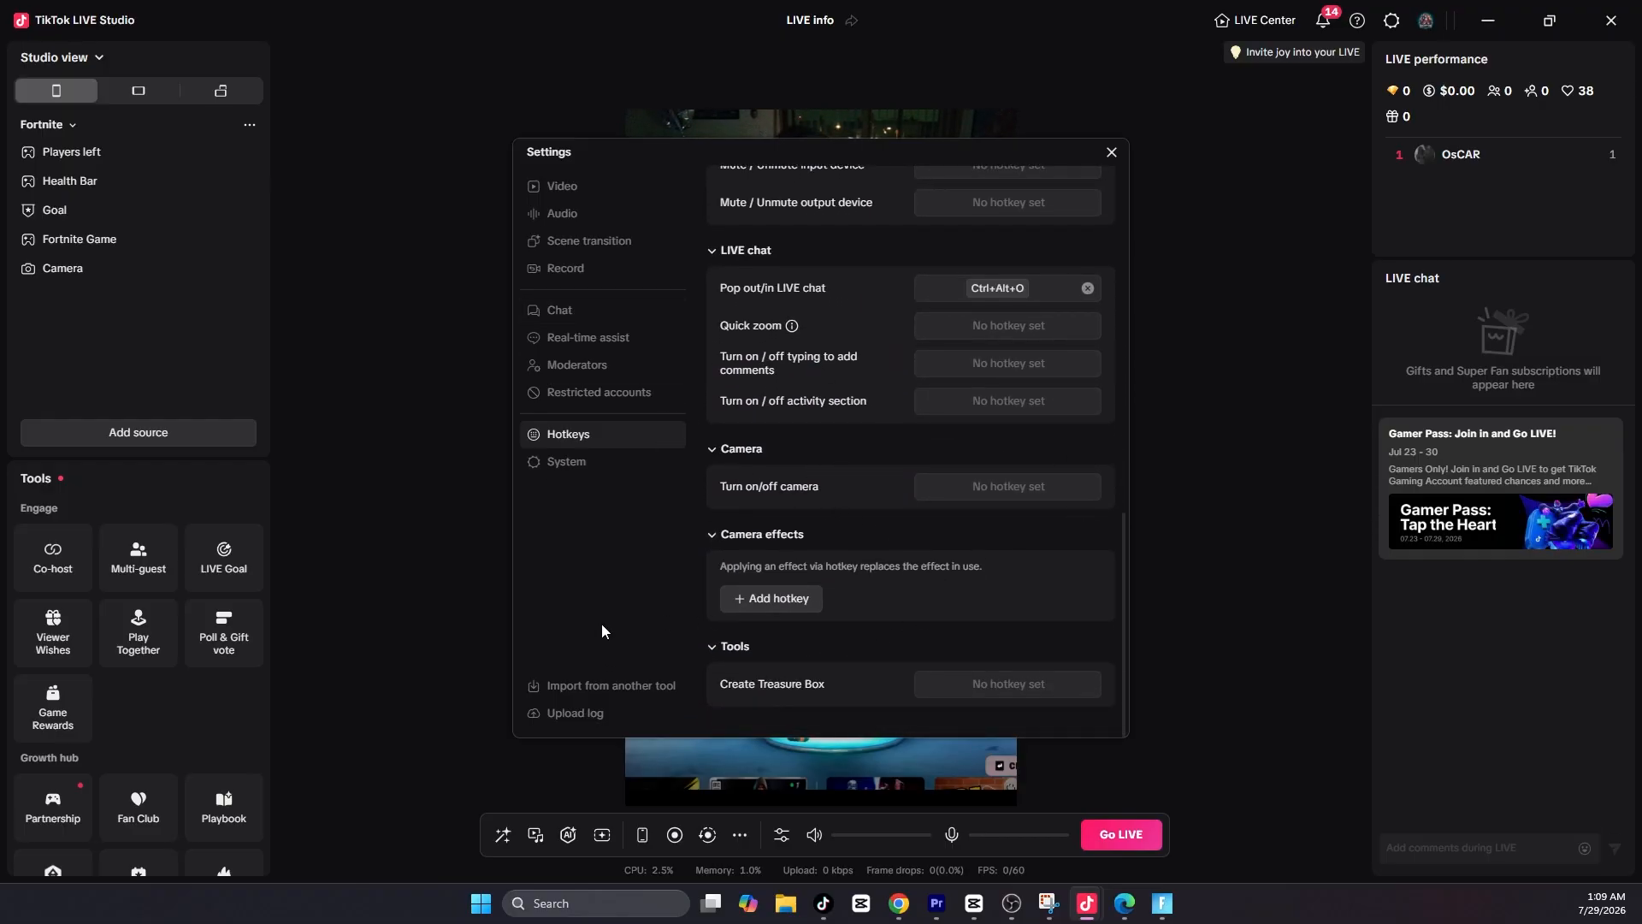
pyautogui.click(1112, 152)
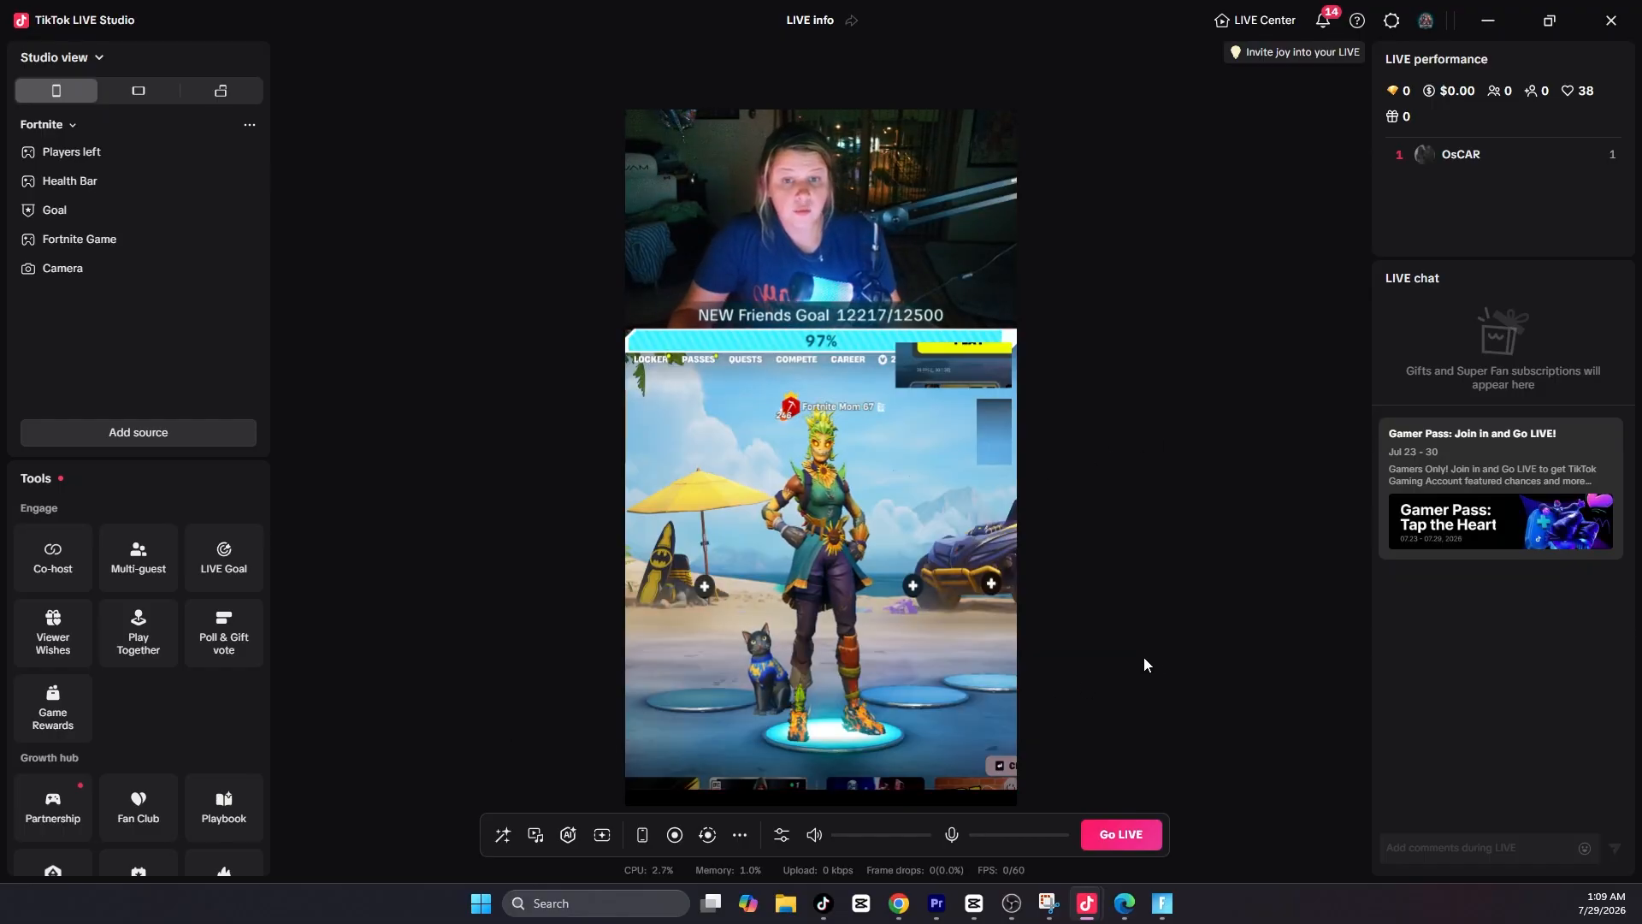
# Bring up the LIVE settings for going live and review the title, about me, video, Super Fan and advanced settings
pyautogui.click(1117, 833)
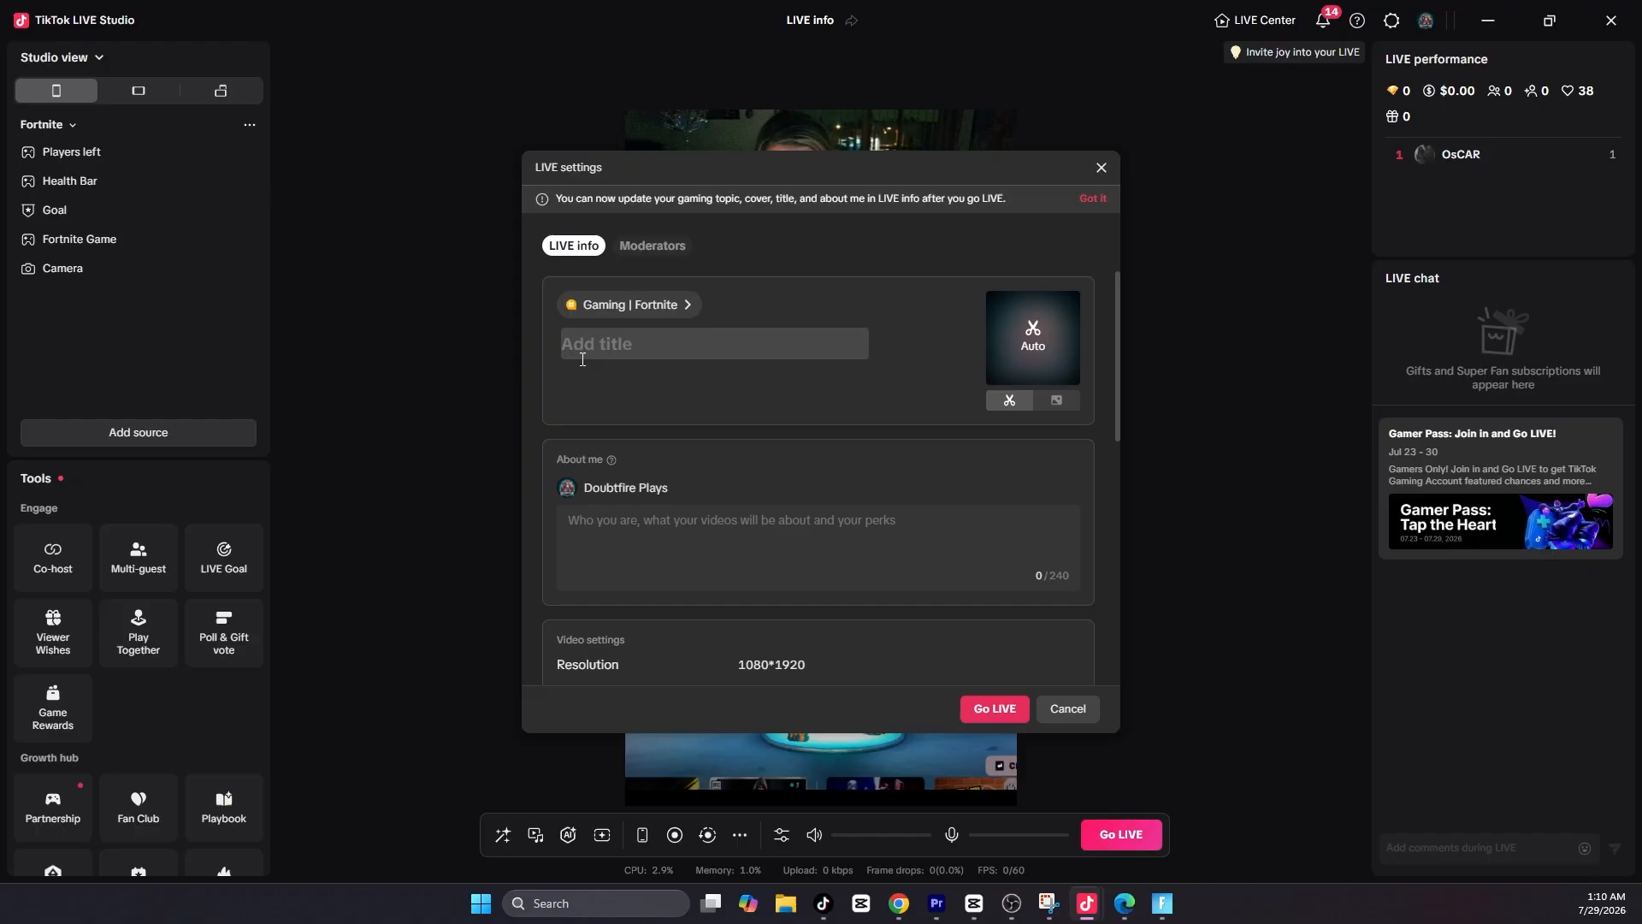
pyautogui.click(896, 516)
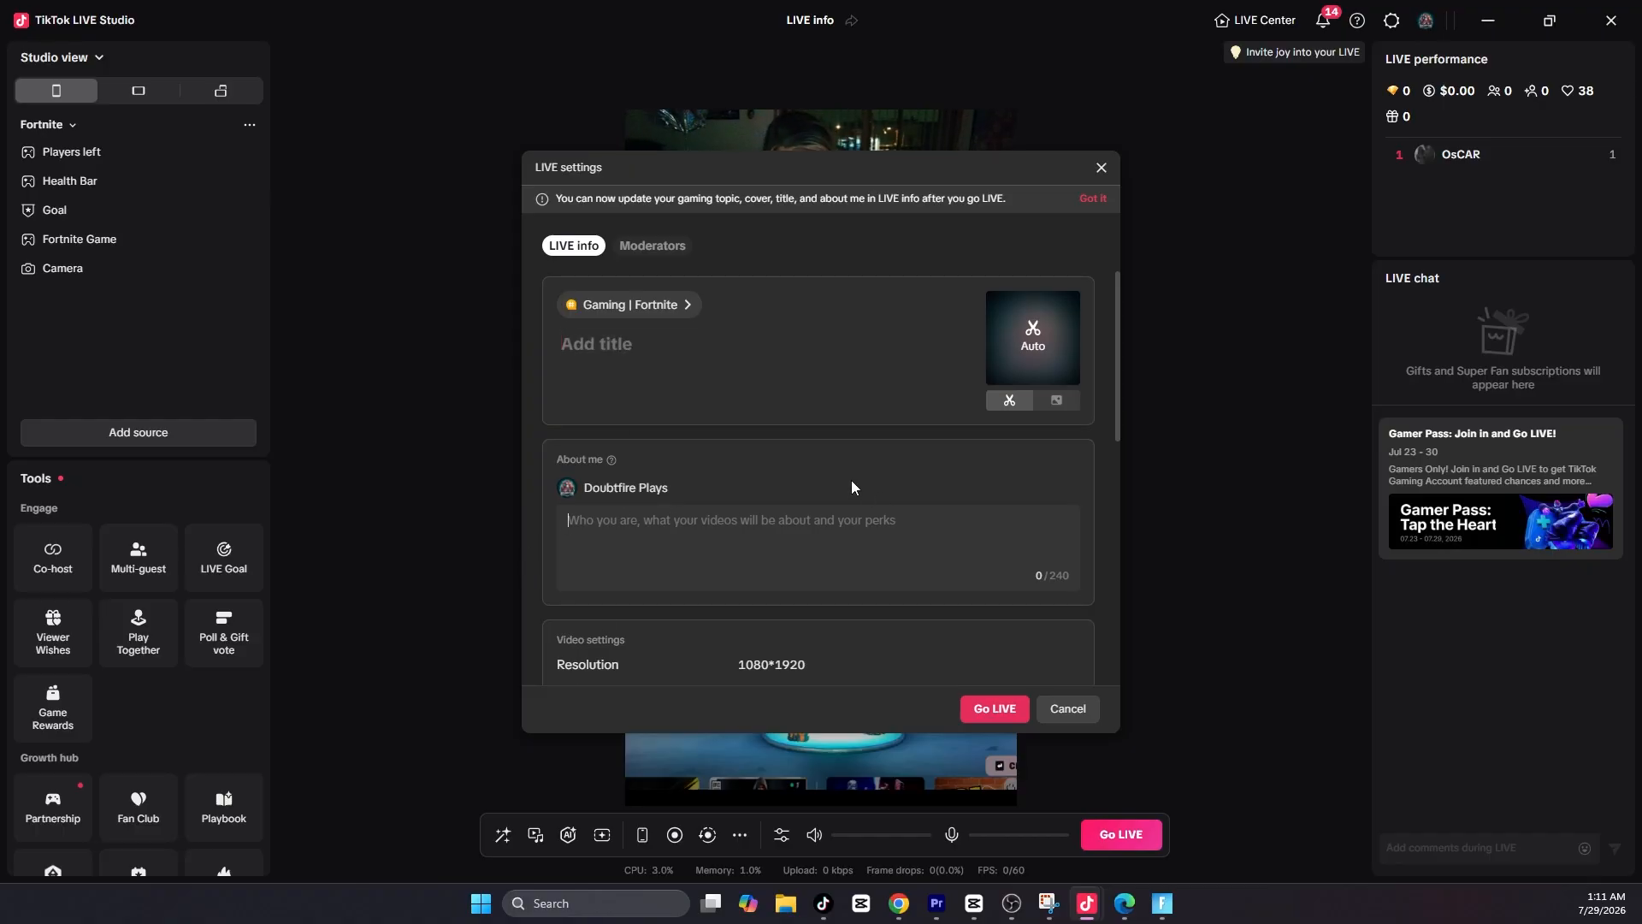
pyautogui.scroll(-3, 856, 513)
pyautogui.scroll(1, 916, 619)
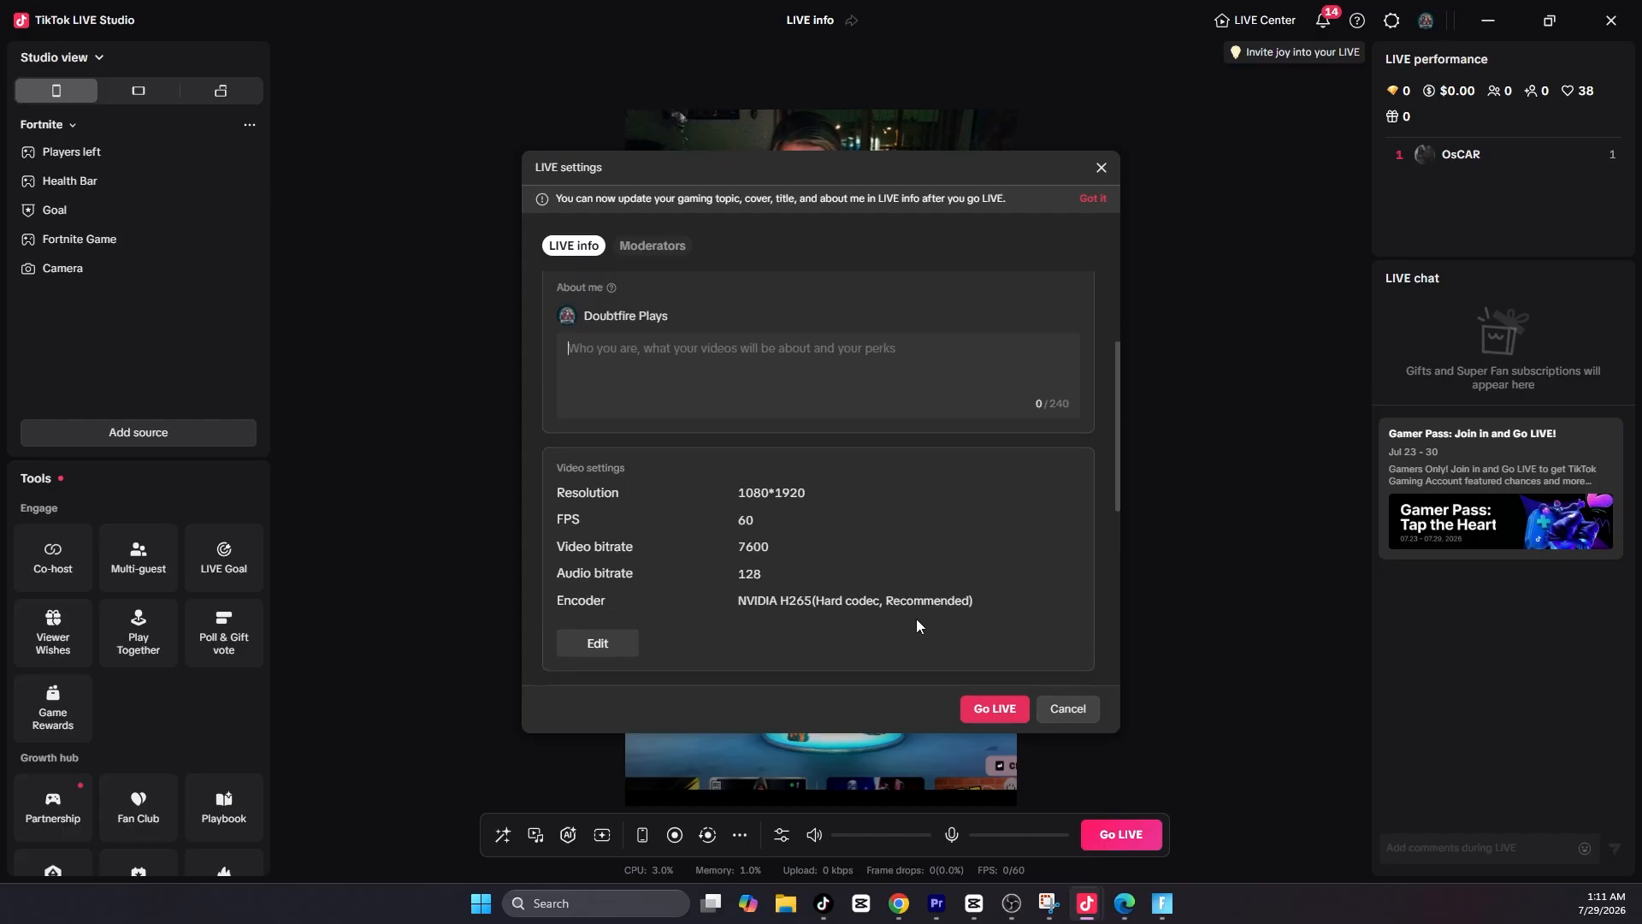
pyautogui.scroll(-5, 916, 618)
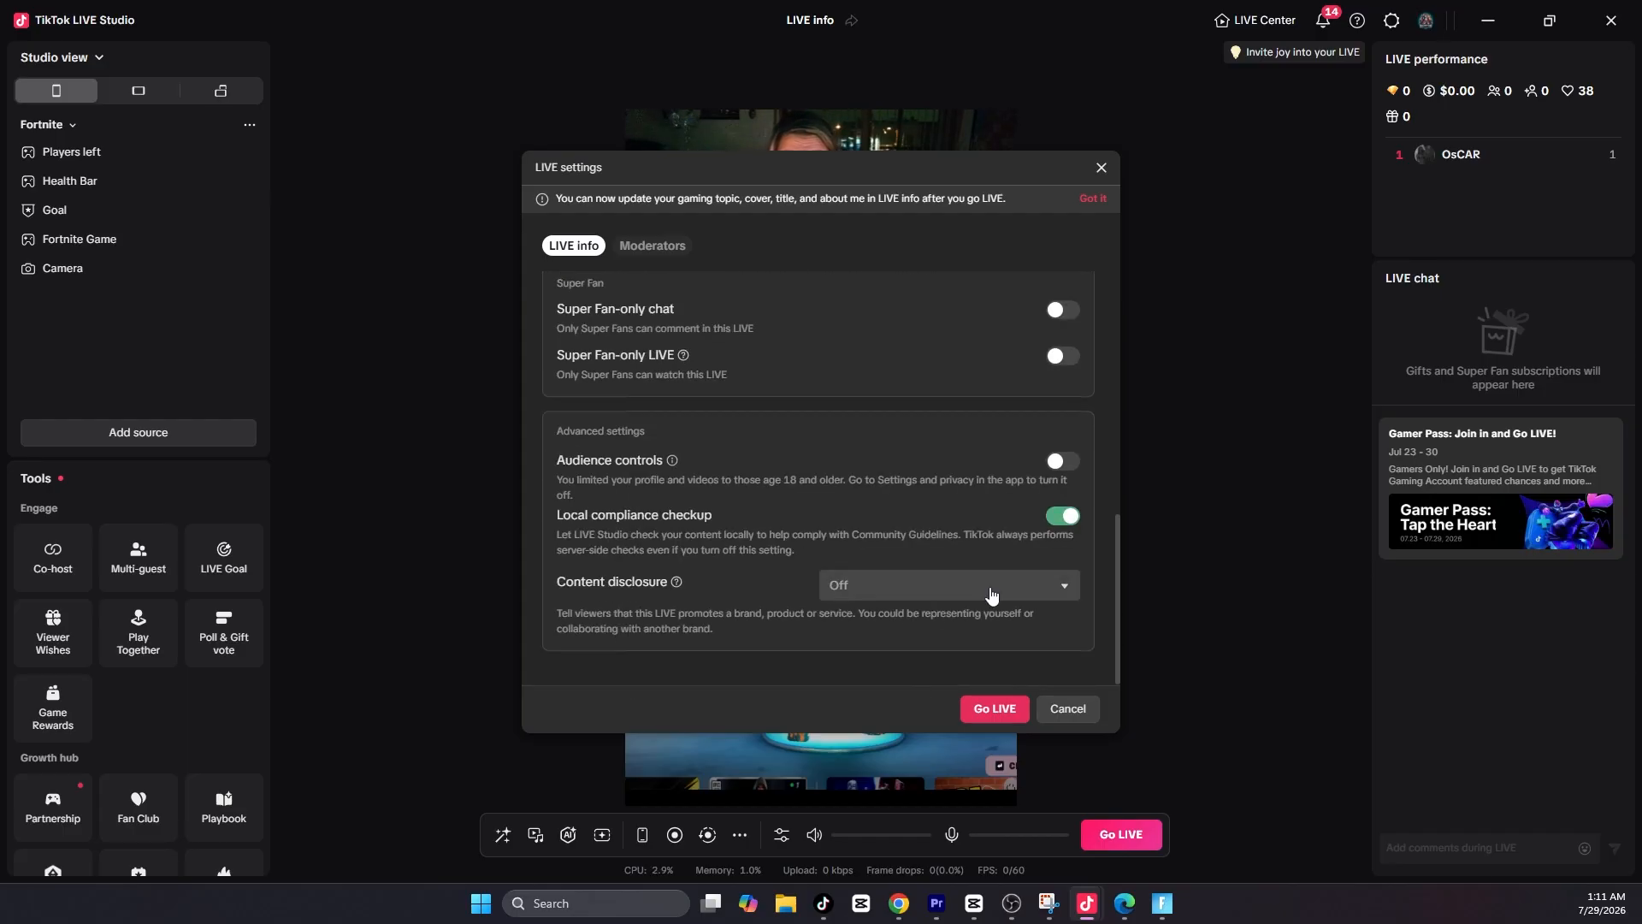